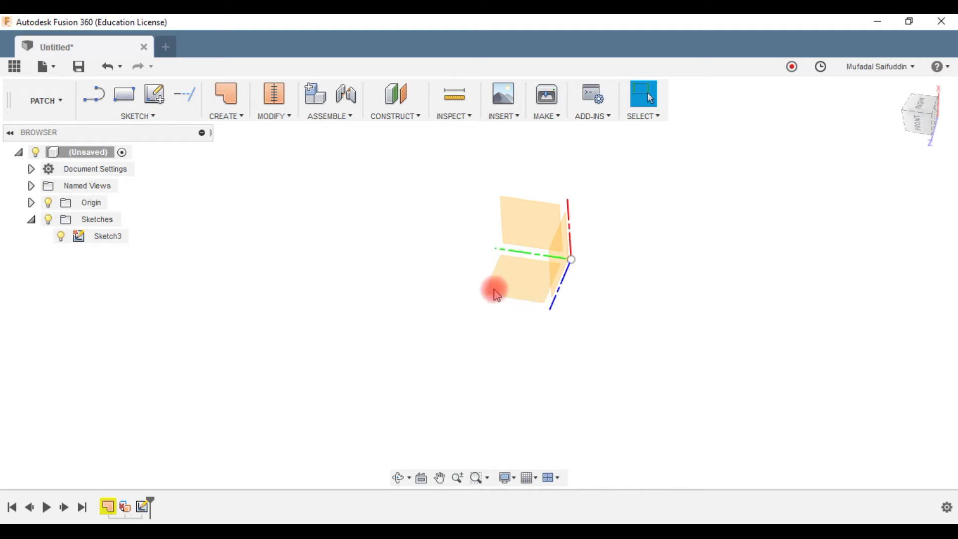
Draw a rectangle from the origin in a new sketch on the YZ plane.
left_click(154, 95)
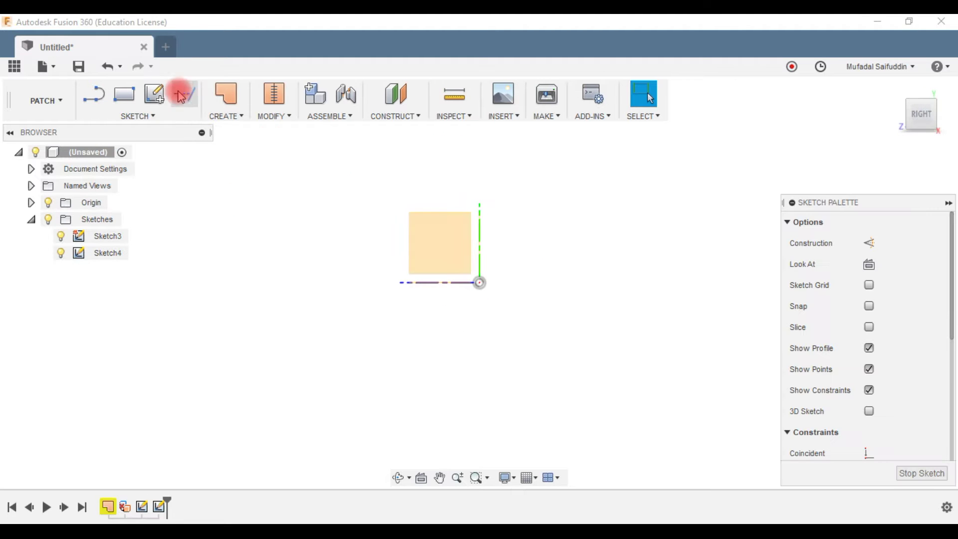
left_click(123, 94)
left_click(480, 283)
left_click(319, 197)
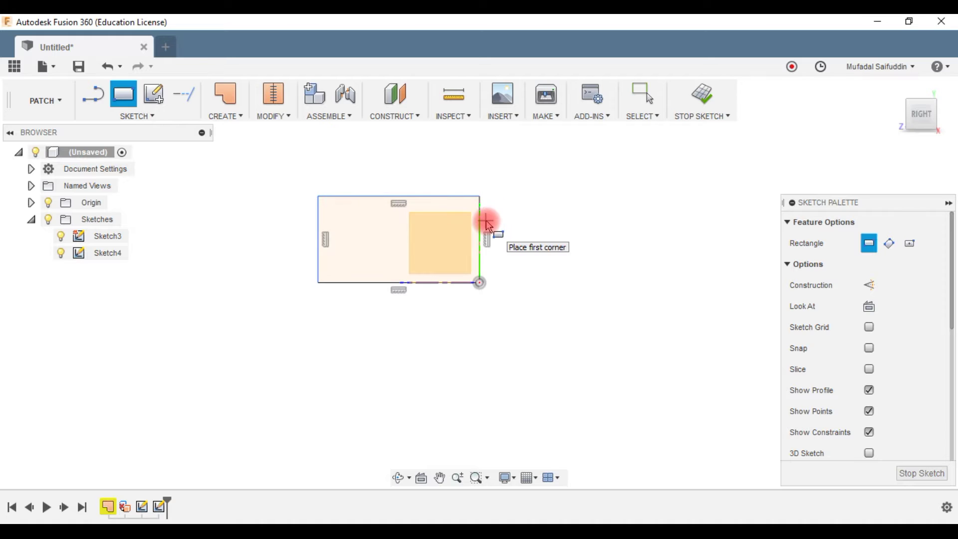
Dimension the rectangle 45 mm tall and 100 mm wide, then finish the sketch.
key("d")
left_click_drag(450, 201, 451, 302)
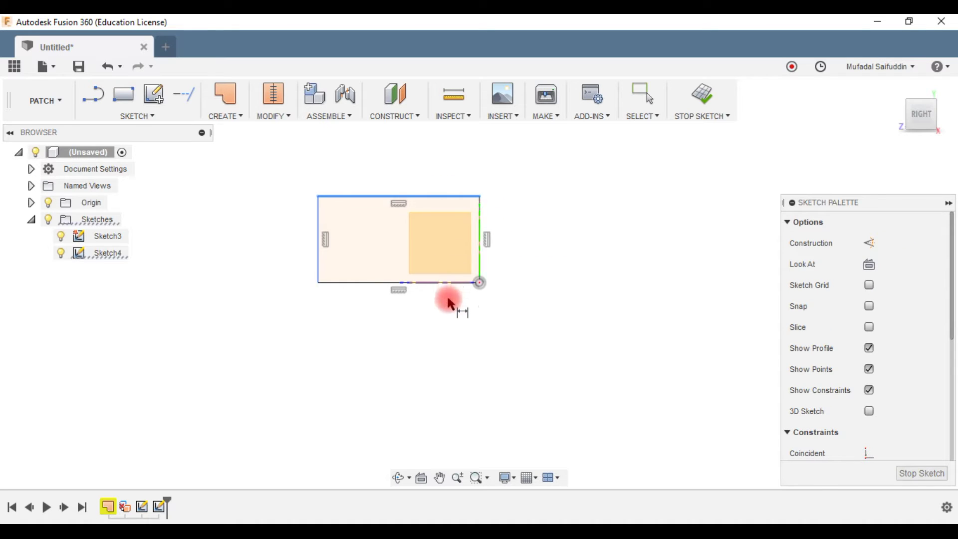
left_click(318, 240)
left_click(246, 254)
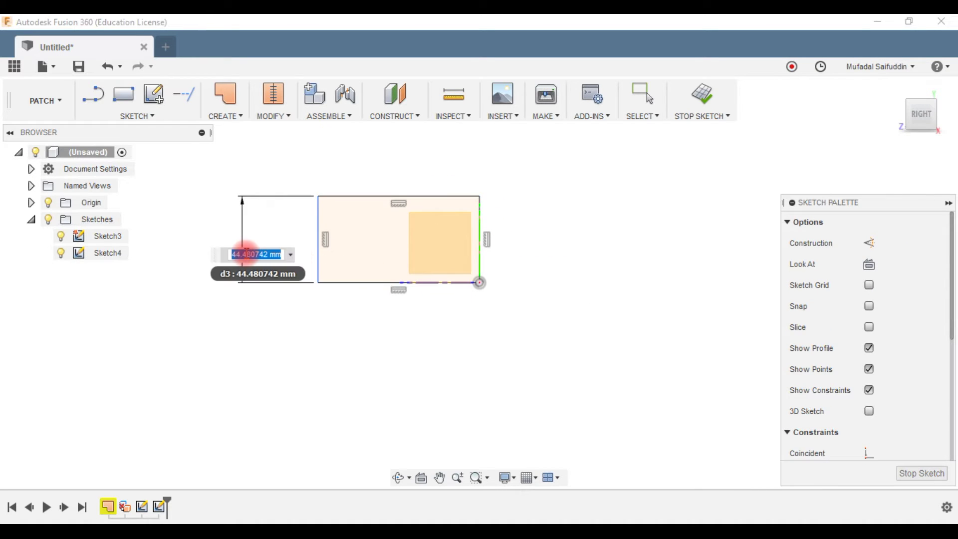
type("45")
key("Return")
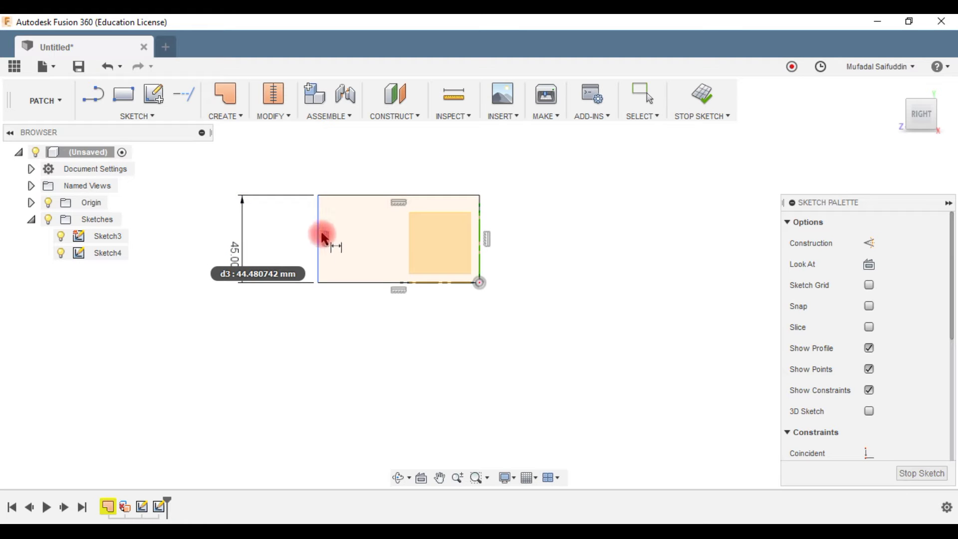
left_click(490, 237)
left_click(429, 158)
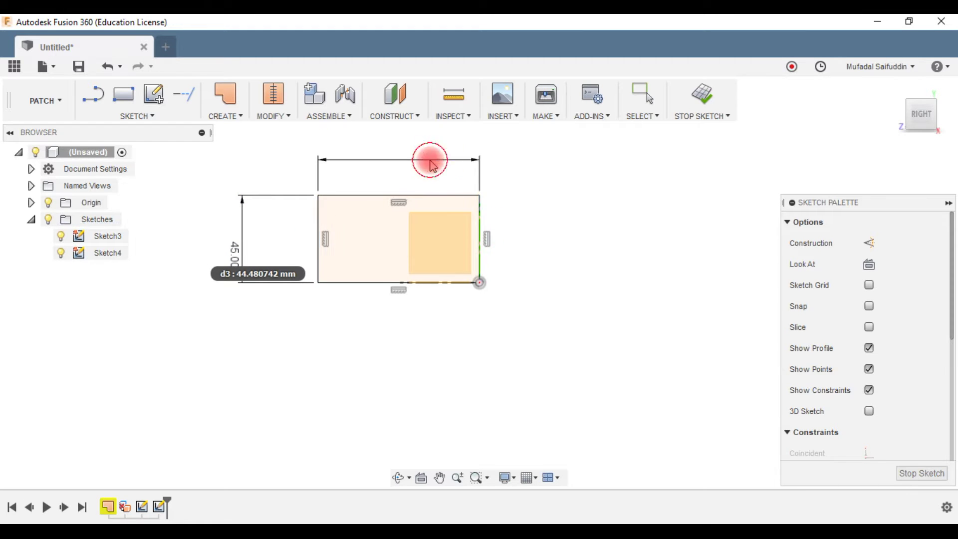
type("10")
key("Return")
left_click(702, 96)
Create a flat patch surface from the rectangle profile.
left_click(505, 307)
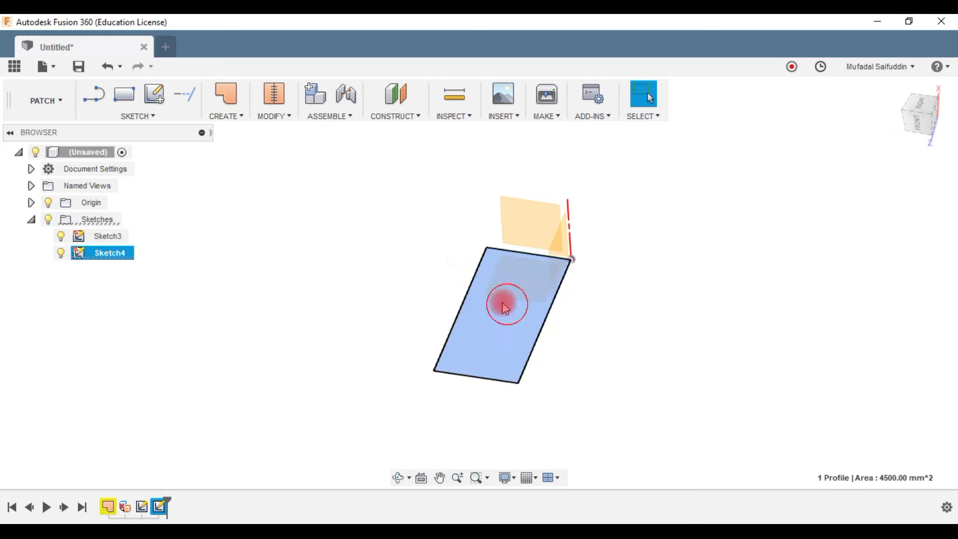
left_click(226, 94)
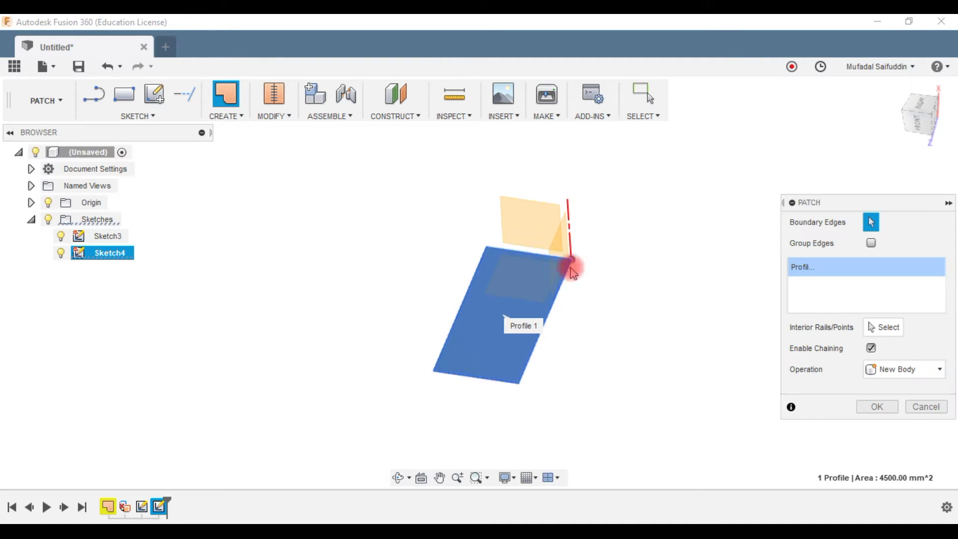
left_click(870, 403)
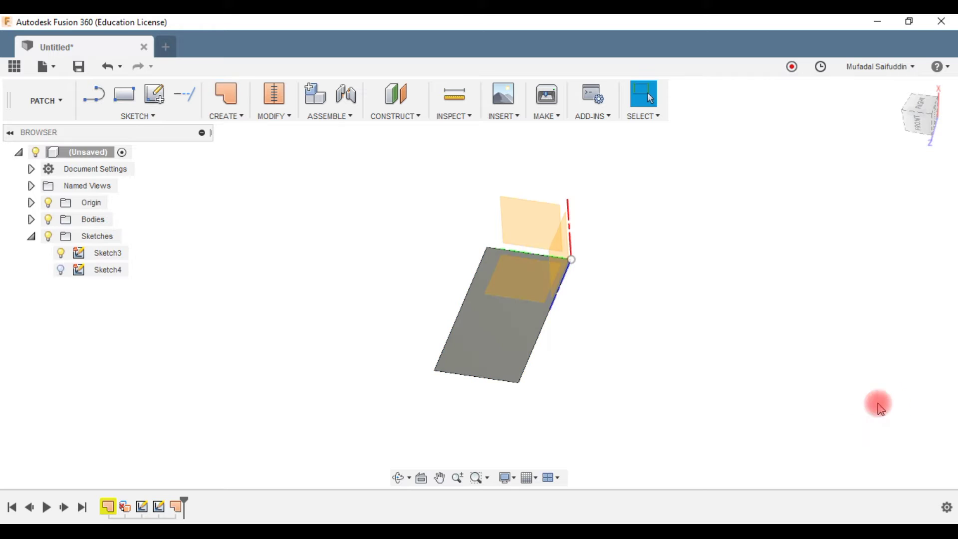
left_click(504, 325)
left_click(154, 94)
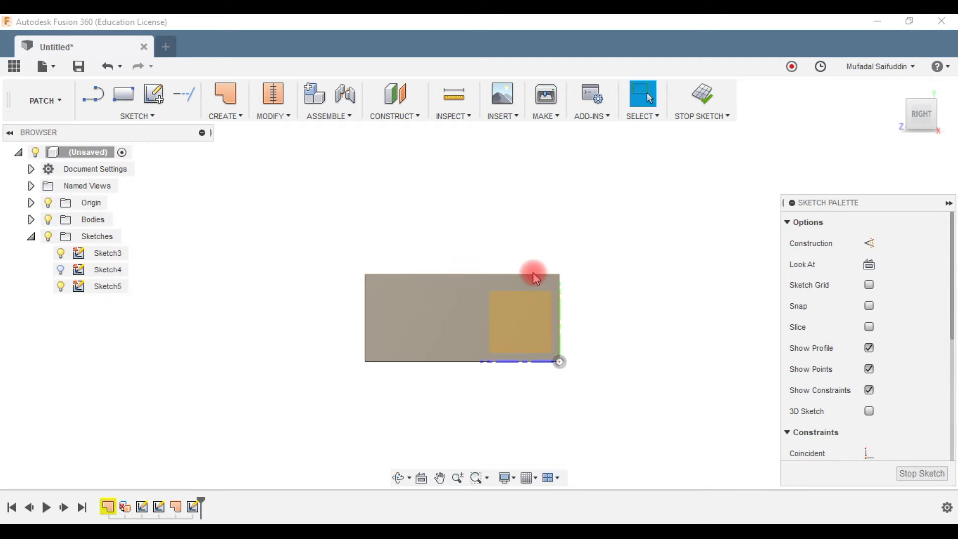
Draw a three-line trapezoidal notch down from the top edge and place its right-gap dimension.
left_click(93, 94)
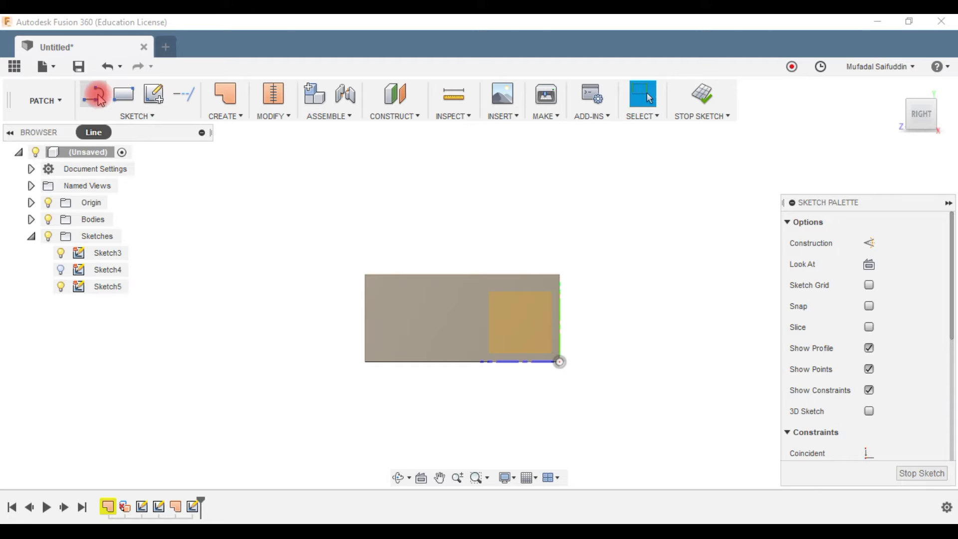
left_click(406, 273)
left_click(426, 304)
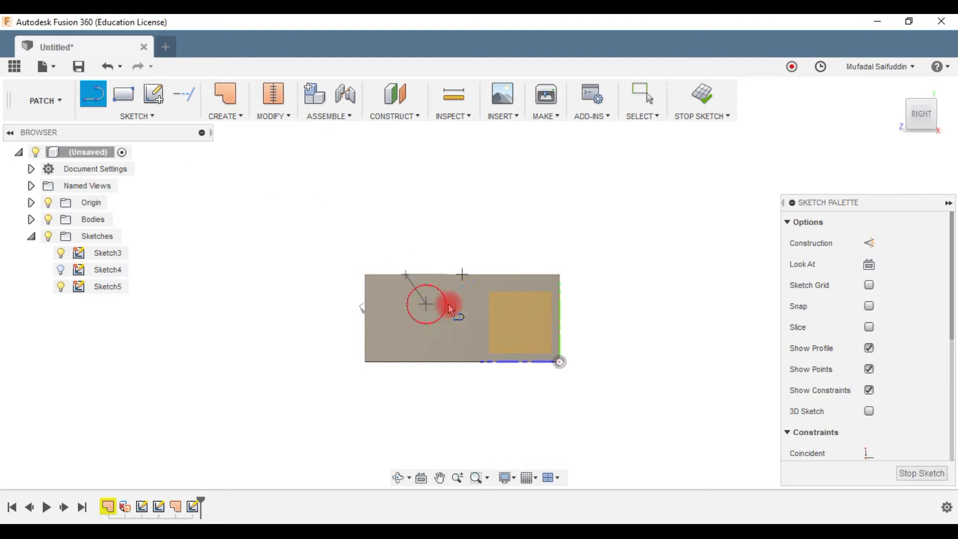
left_click(509, 303)
left_click(528, 274)
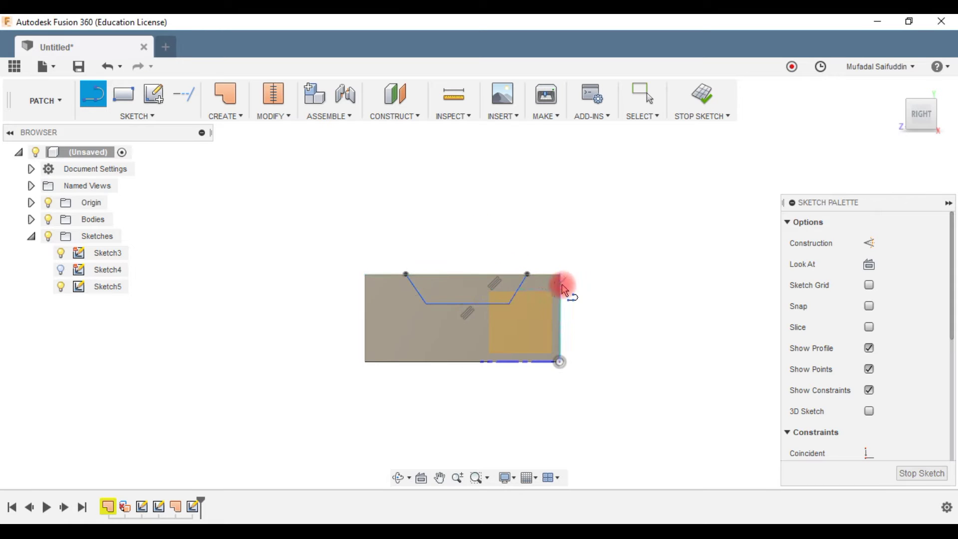
key("Escape")
left_click(532, 282)
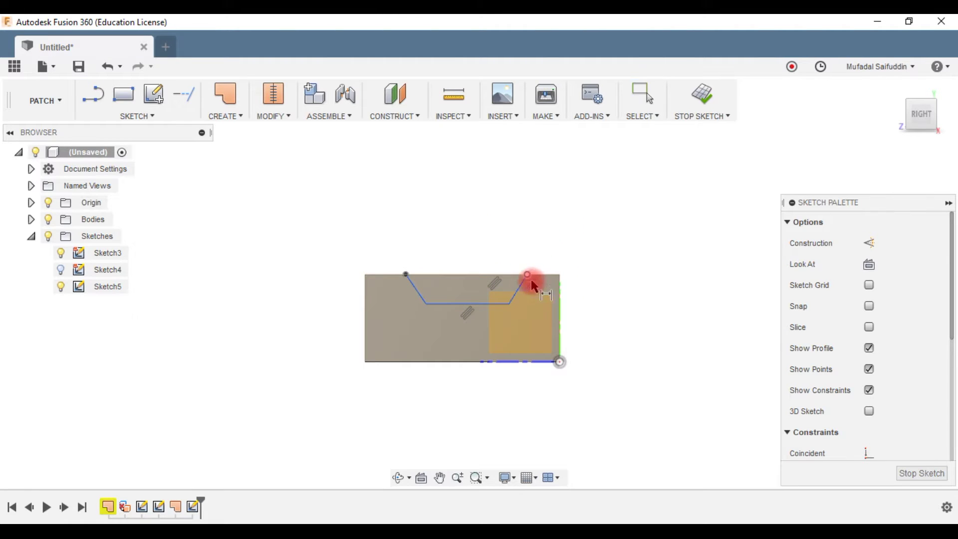
left_click(556, 203)
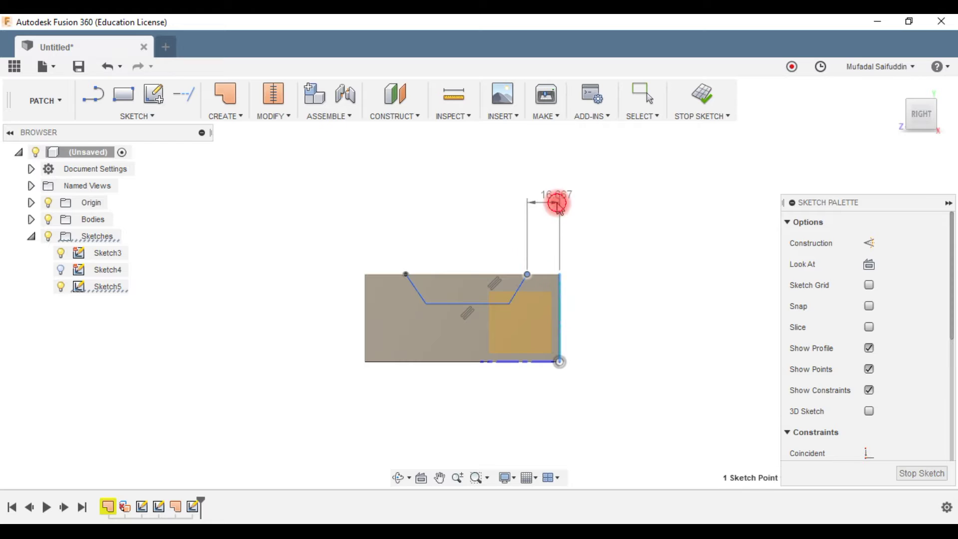
Set the notch's top endpoints 16 mm from the right and left edges.
type("16")
key("Return")
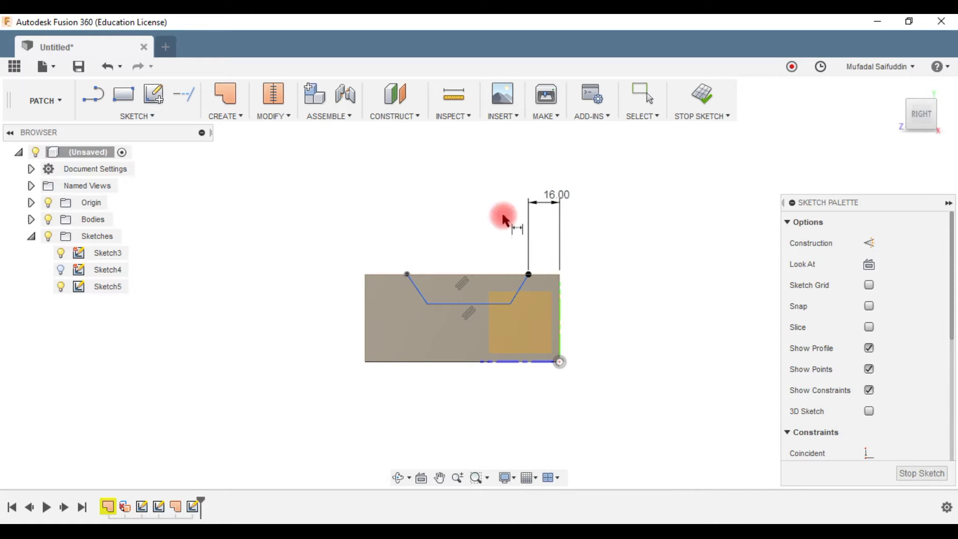
left_click(407, 274)
left_click(367, 287)
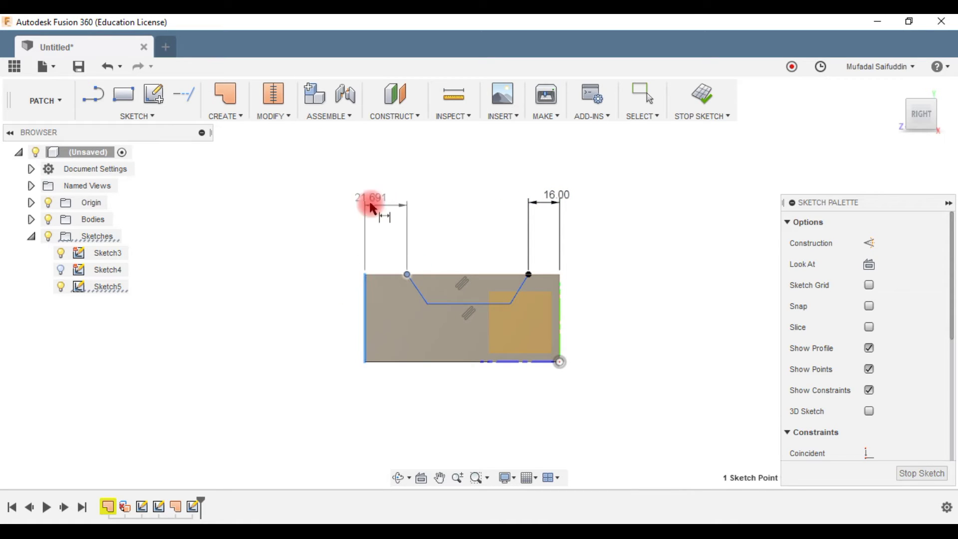
left_click(372, 205)
type("6")
key("Return")
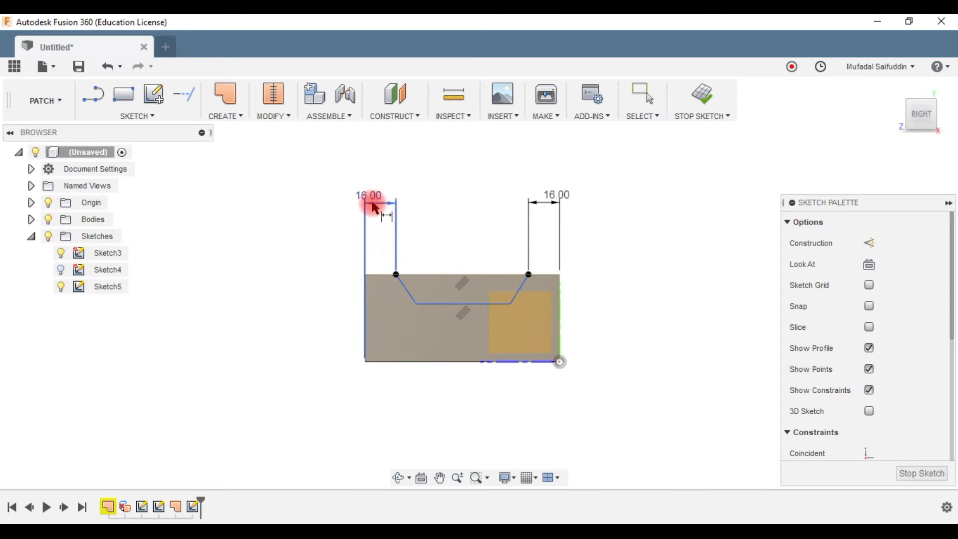
Set the notch's lower corners 25 mm from the left and right edges.
left_click(416, 302)
left_click(367, 306)
left_click(375, 152)
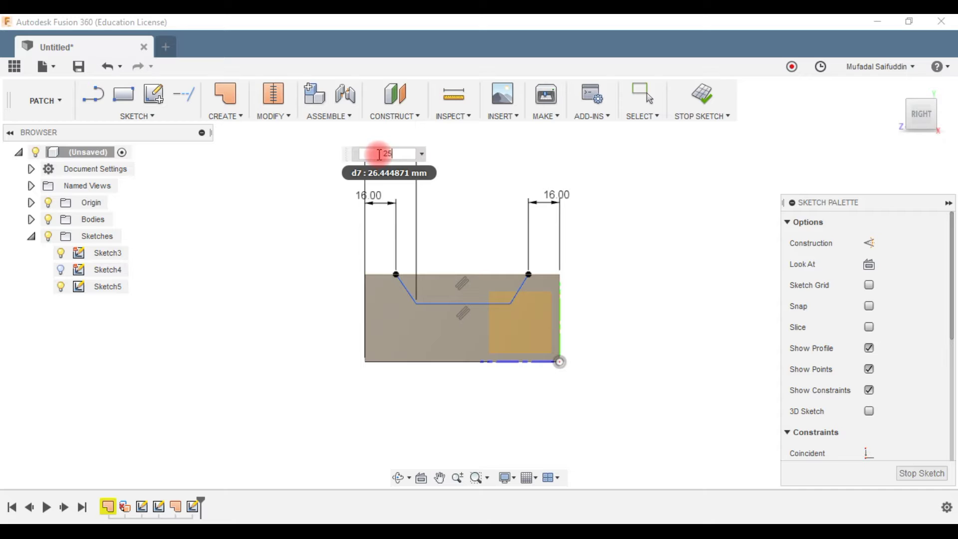
key("Return")
left_click(514, 301)
left_click(558, 300)
left_click(552, 130)
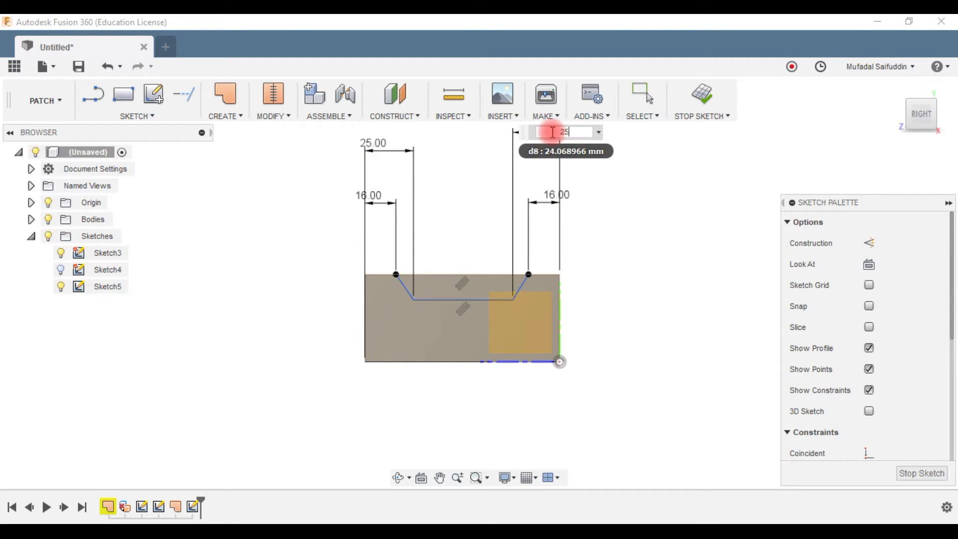
key("Return")
Dimension the notch depth, revise it to 15 mm, and finish the sketch.
left_click(488, 276)
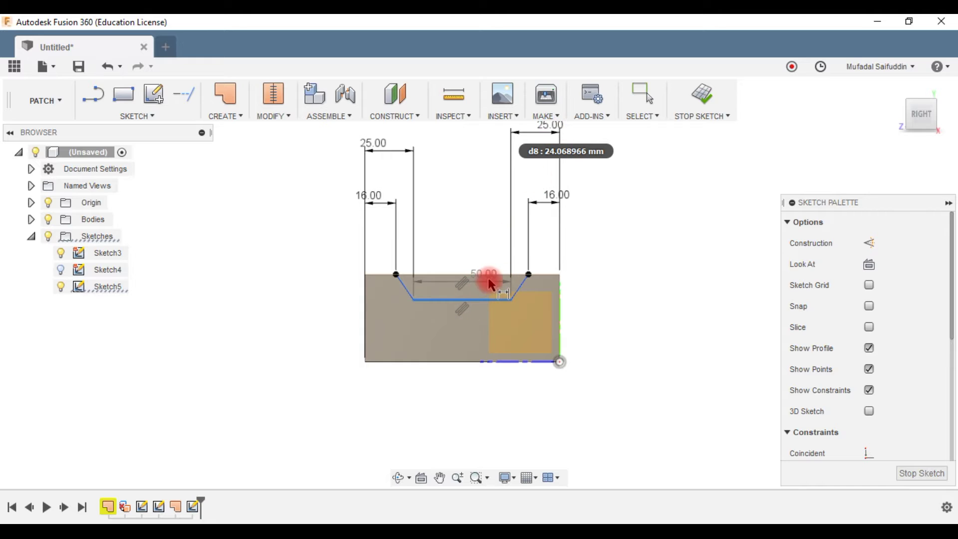
left_click(294, 272)
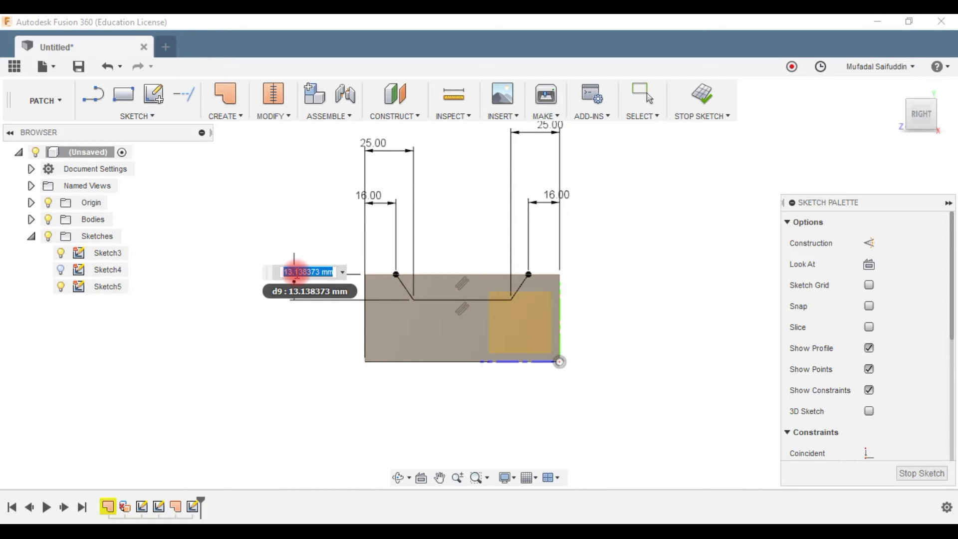
type("10")
key("Return")
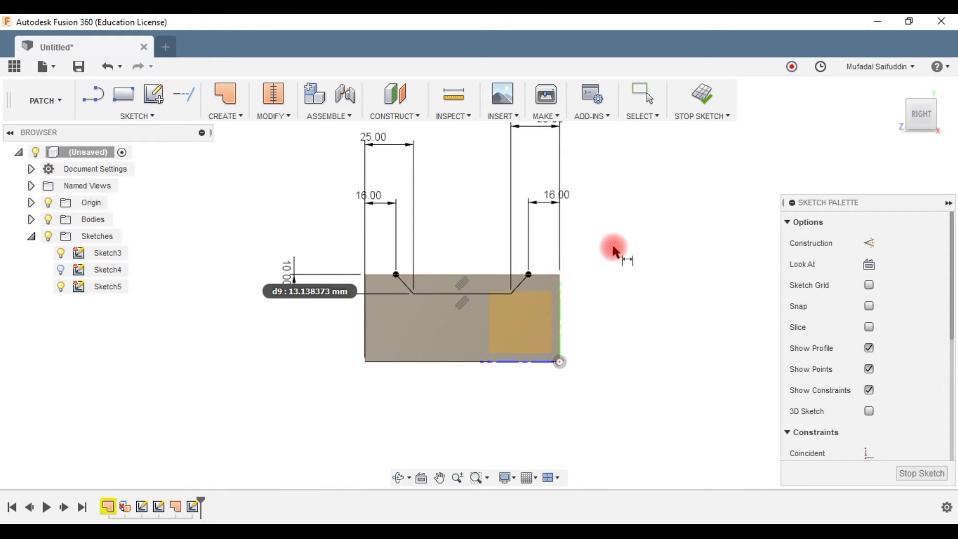
key("Escape")
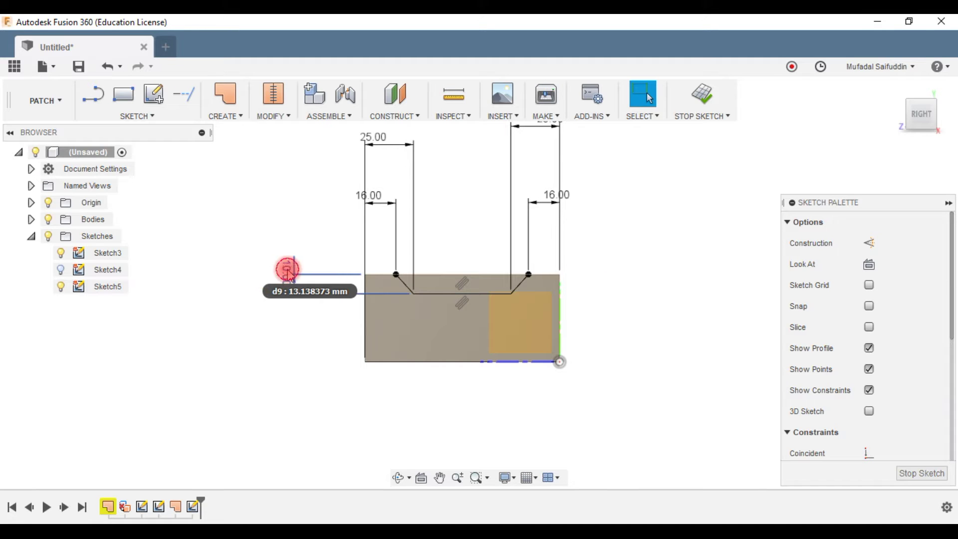
double_click(289, 270)
type("15")
key("Return")
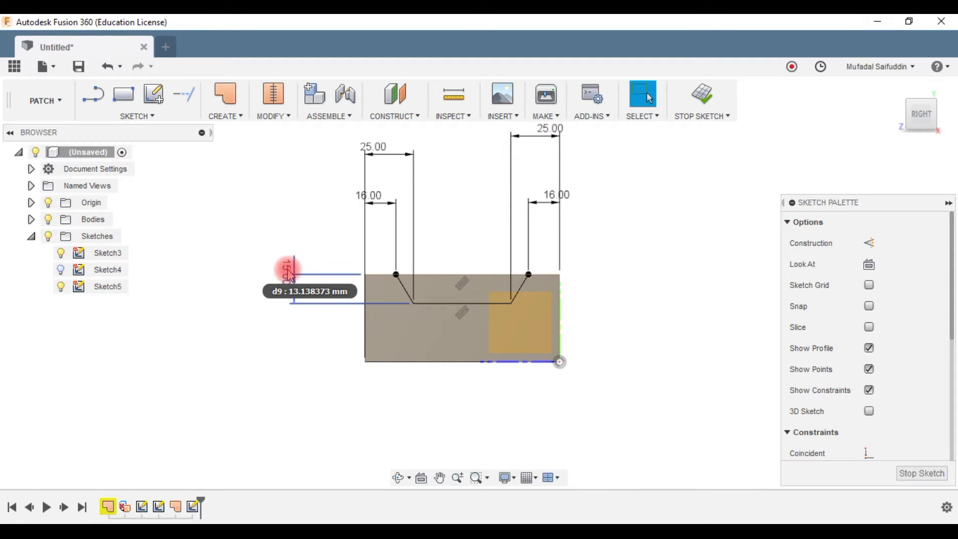
left_click(704, 95)
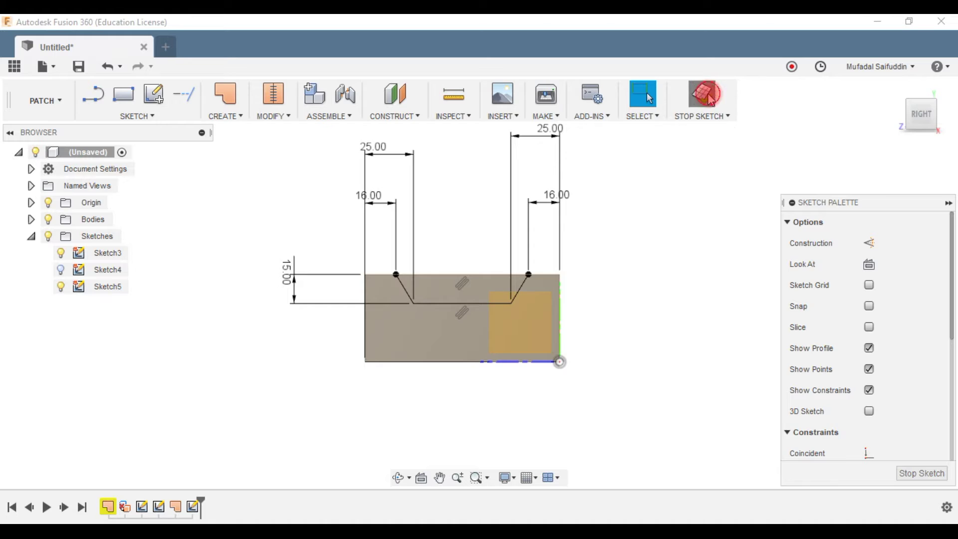
left_click(491, 298)
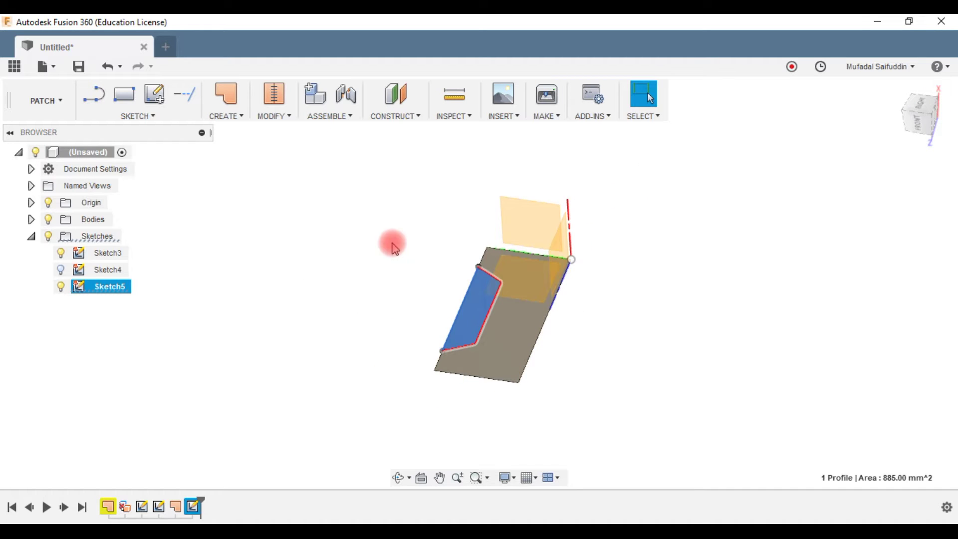
Start an extrude on the notch profile and orbit to an isometric view.
key("Escape")
left_click(225, 107)
left_click(235, 205)
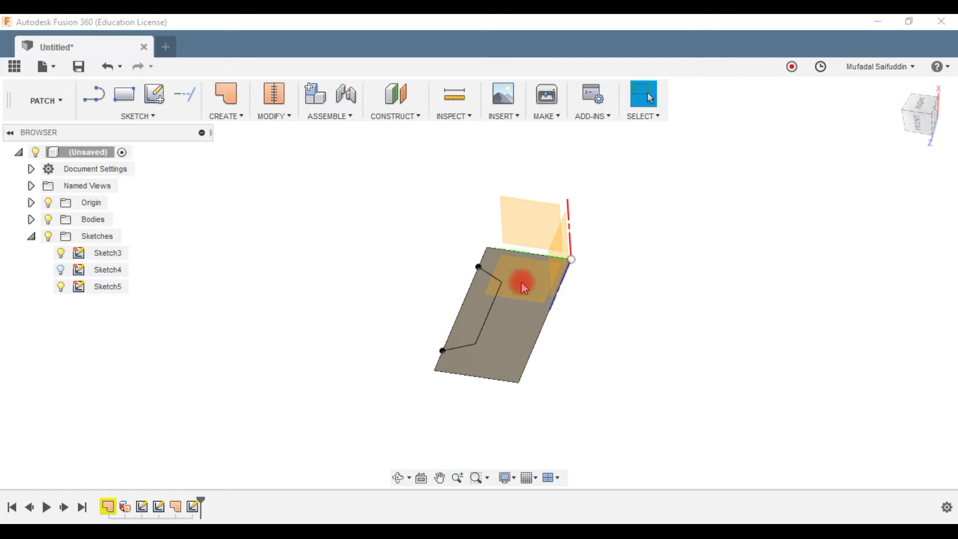
left_click(498, 286)
mouse_move(499, 300)
middle_mouse_down("shift")
mouse_move(548, 279)
mouse_move(562, 141)
mouse_move(585, 352)
middle_mouse_up("shift")
mouse_move(497, 382)
middle_mouse_down("shift")
mouse_move(496, 346)
mouse_move(423, 346)
mouse_move(805, 308)
middle_mouse_up("shift")
Extrude the notch outline symmetrically by about 13.5 mm into surface walls.
left_click(870, 285)
left_click(871, 318)
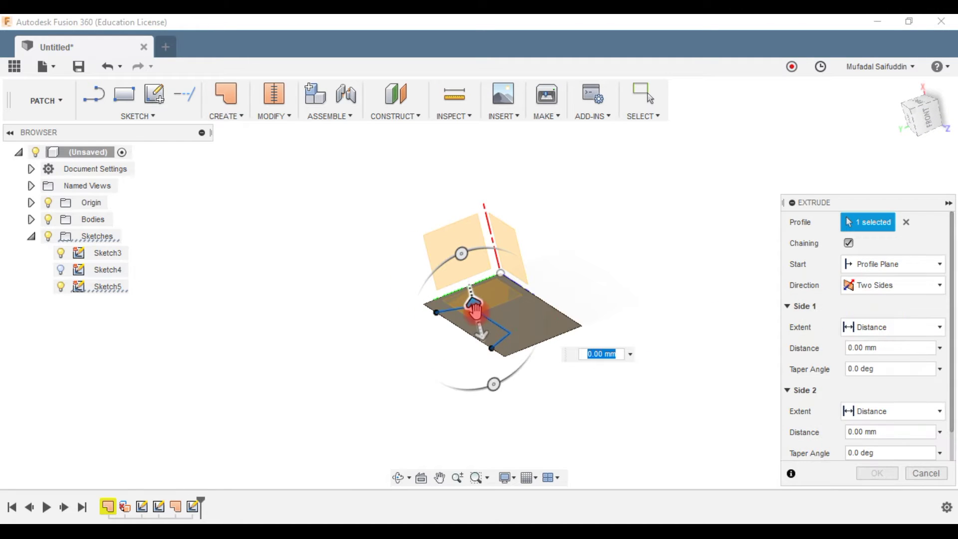
left_click_drag(475, 312, 469, 283)
left_click(885, 290)
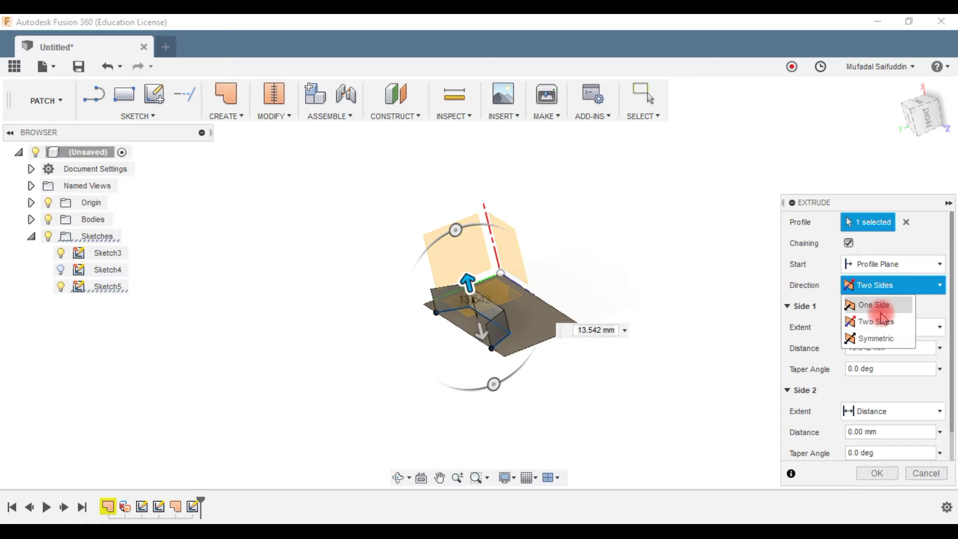
left_click(893, 335)
mouse_move(552, 346)
middle_mouse_down("shift")
mouse_move(513, 267)
mouse_move(559, 279)
middle_mouse_up("shift")
left_click(876, 415)
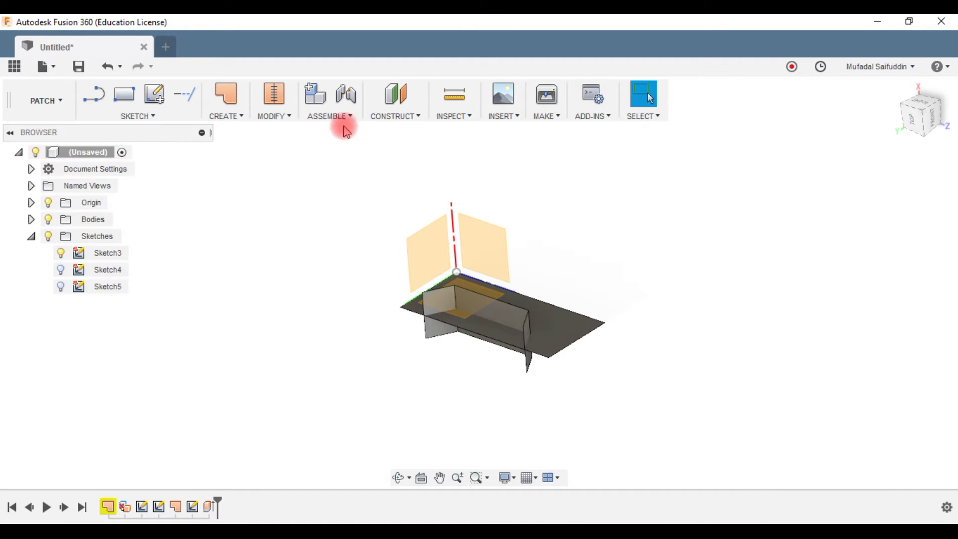
Trim the flat patch using the Body3 channel walls, then select Body3 in the browser.
left_click(288, 113)
left_click(299, 184)
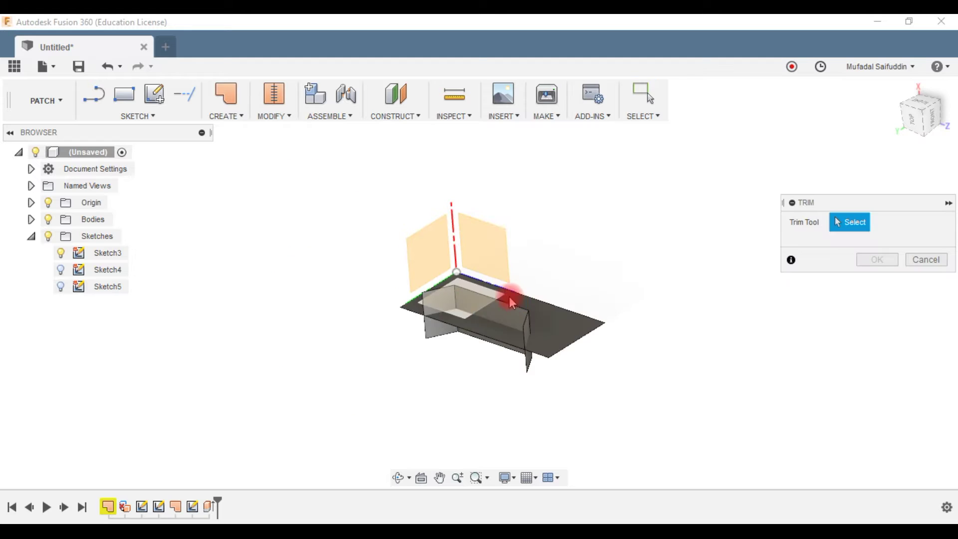
left_click(524, 316)
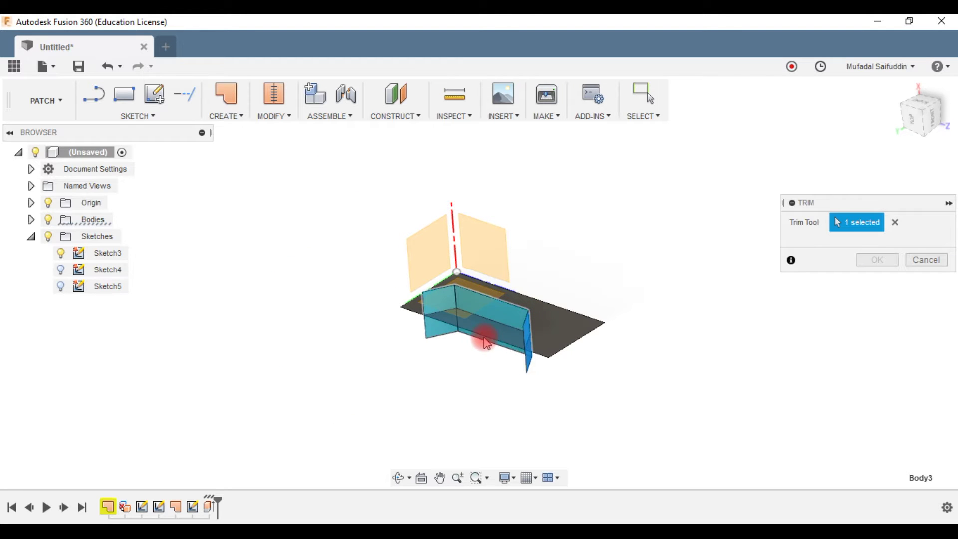
middle_click_drag(487, 343, 482, 360, "shift")
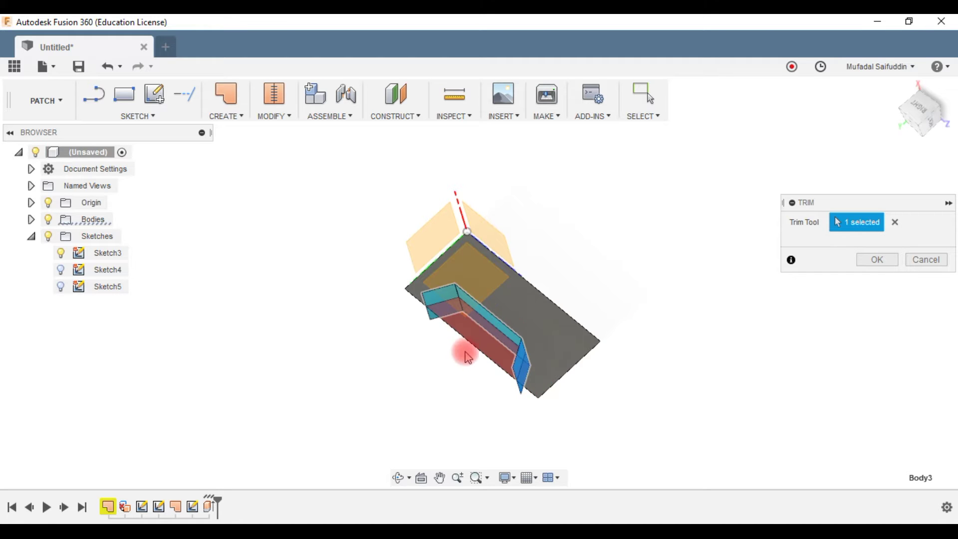
left_click(880, 260)
mouse_move(582, 327)
middle_mouse_down("shift")
mouse_move(495, 292)
mouse_move(428, 306)
middle_mouse_up("shift")
left_click(434, 304)
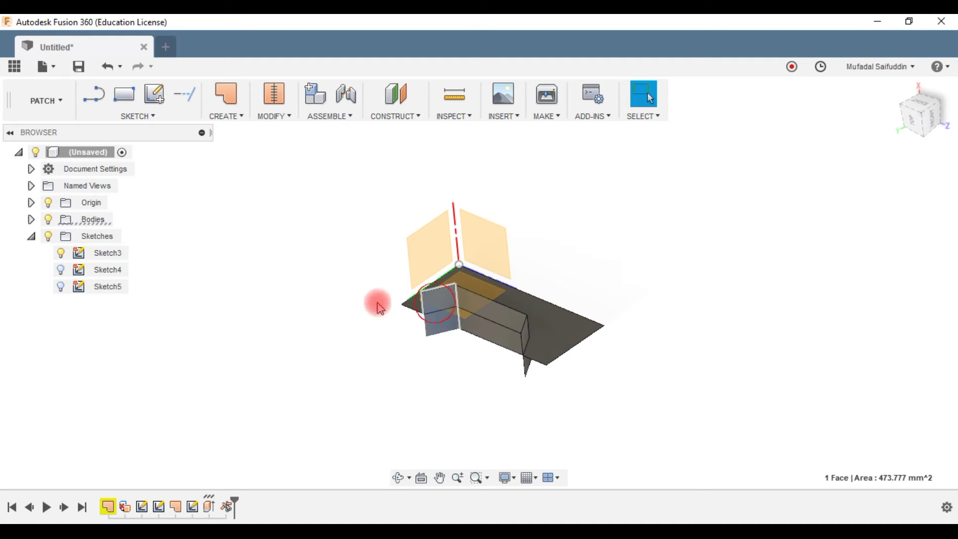
left_click(31, 220)
left_click(64, 253)
Hide Body3, then select the trimmed plate's face and its short 16 mm end edge.
left_click(595, 324)
mouse_move(594, 325)
middle_mouse_down("shift")
mouse_move(545, 357)
mouse_move(582, 377)
mouse_move(599, 354)
middle_mouse_up("shift")
key("Escape")
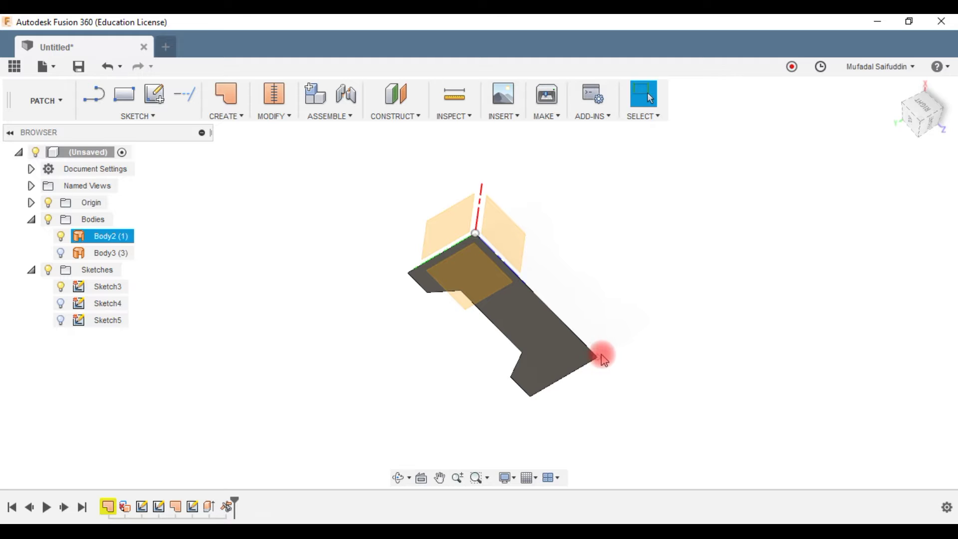
left_click(520, 381)
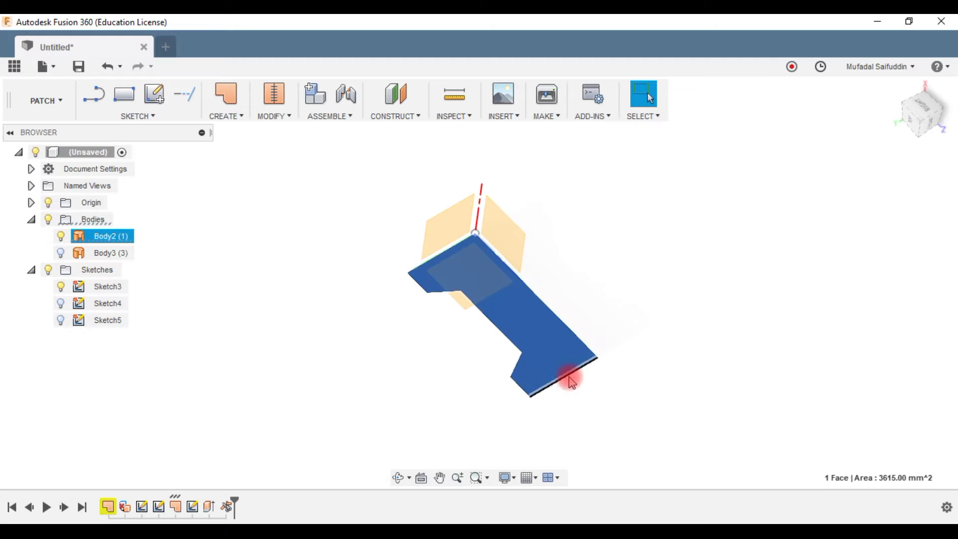
left_click(522, 388)
Try a perpendicular extend on both end edges together, then cancel it.
left_click(264, 133)
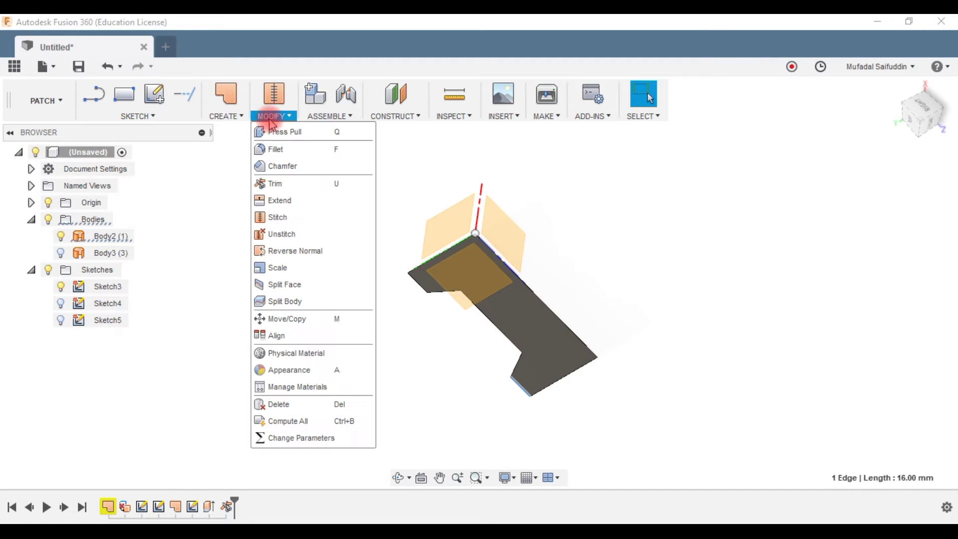
left_click(277, 199)
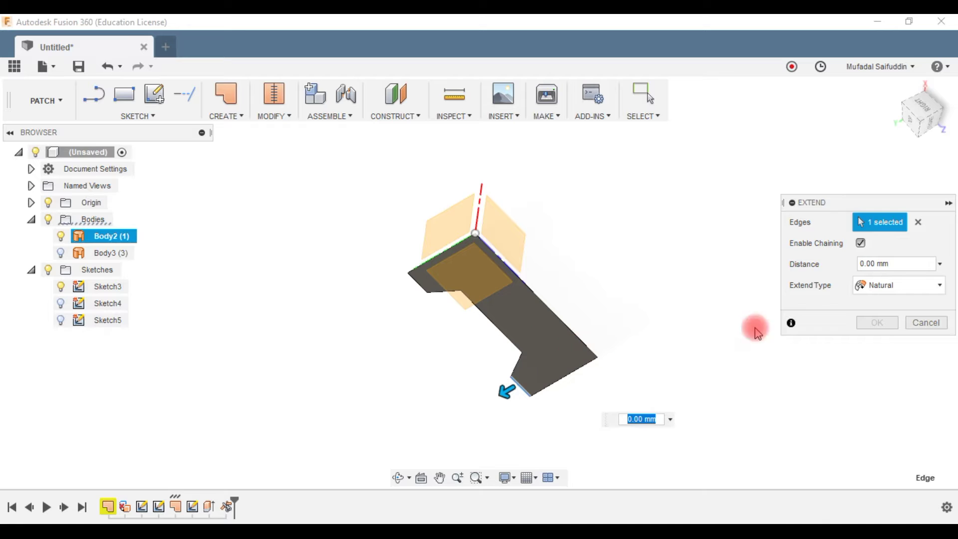
left_click(873, 285)
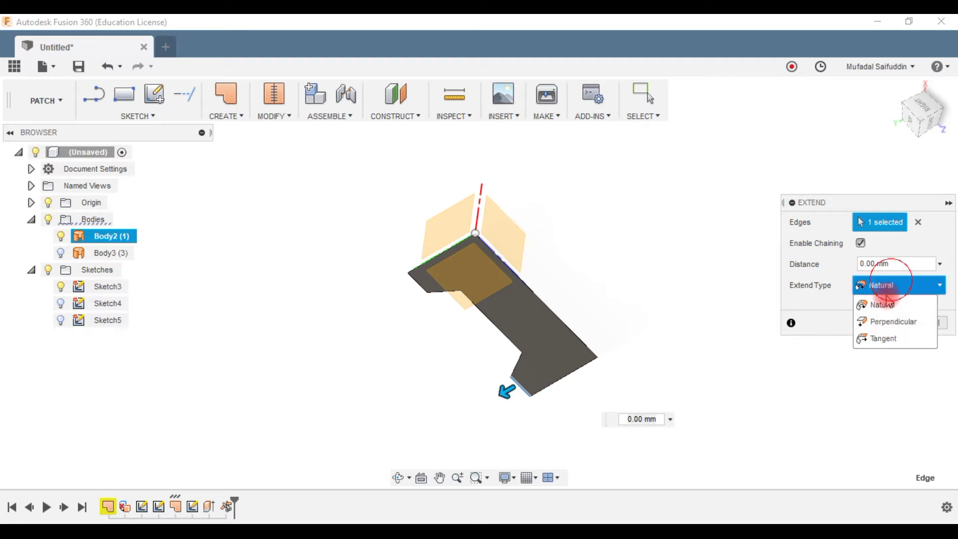
left_click(891, 323)
left_click(423, 289)
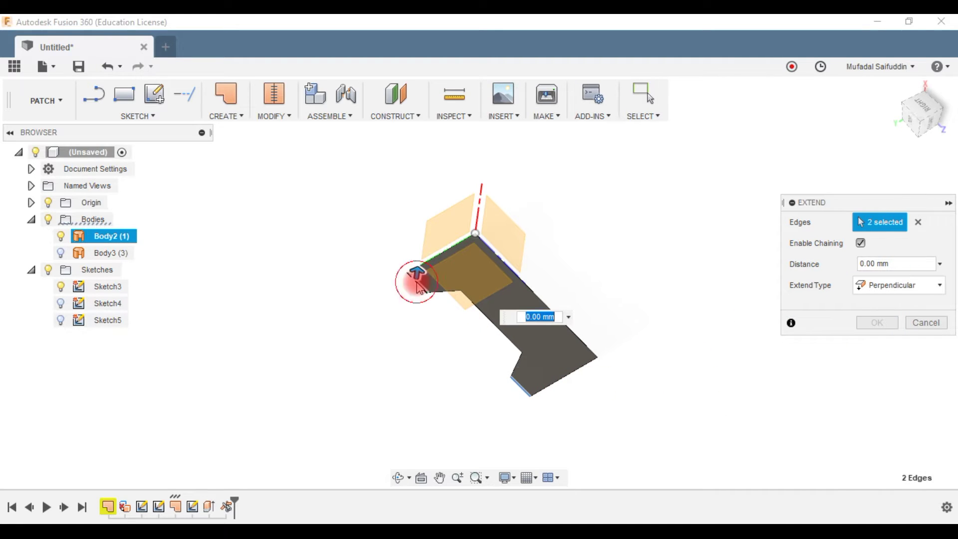
left_click_drag(414, 278, 418, 267)
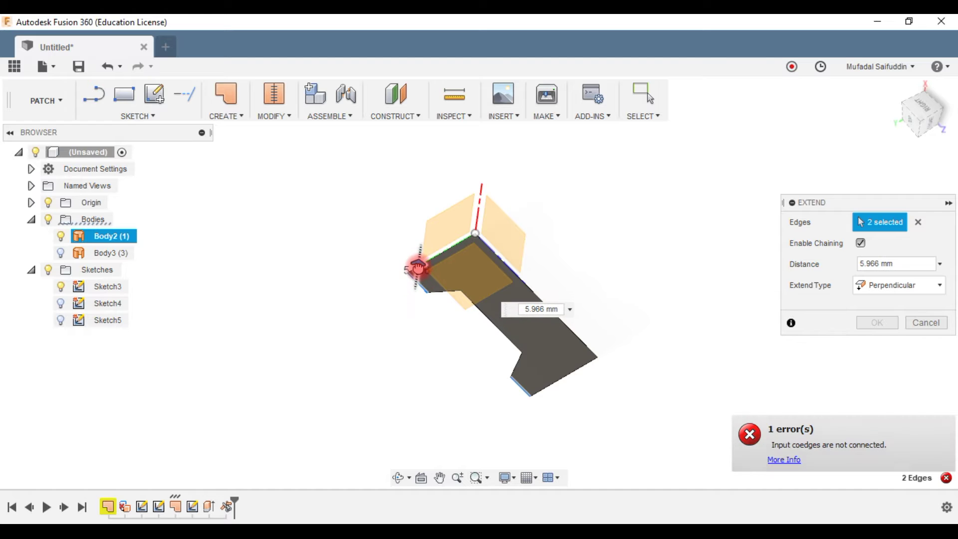
left_click(930, 330)
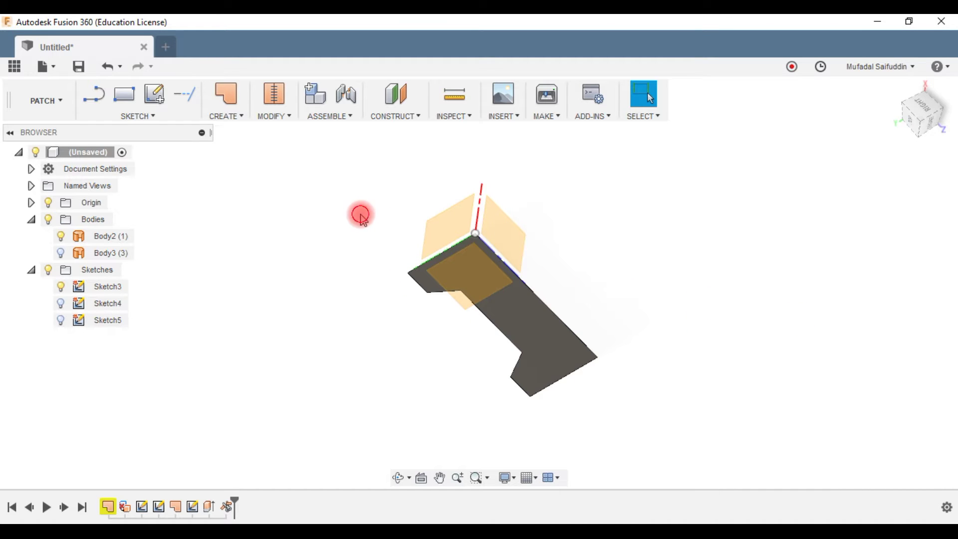
Extend the lower short edge perpendicular by 10 mm into a flange.
left_click(274, 117)
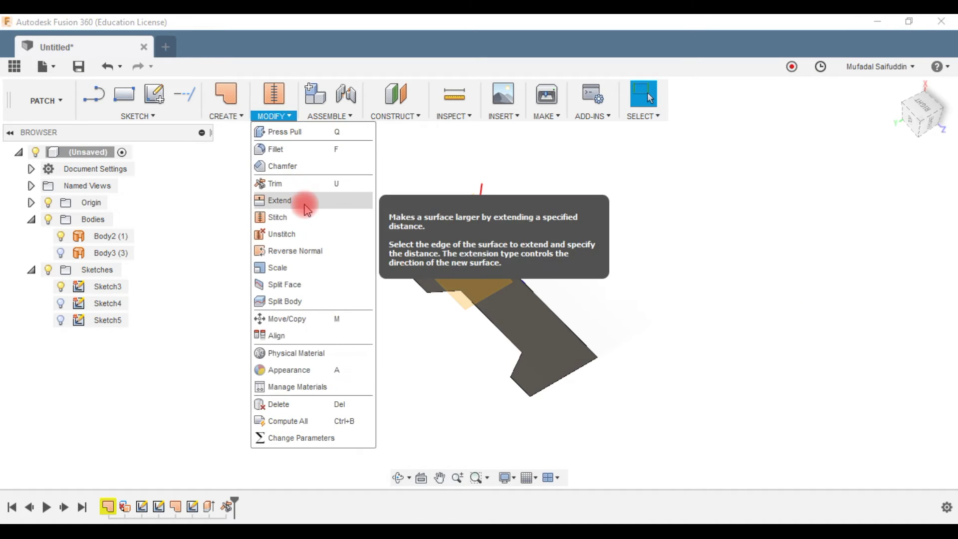
left_click(299, 201)
left_click(525, 392)
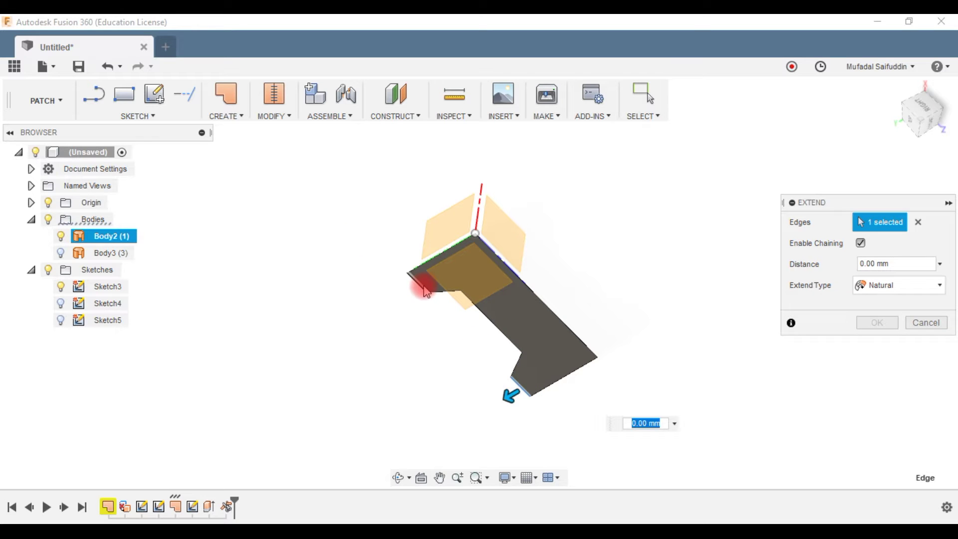
left_click(891, 300)
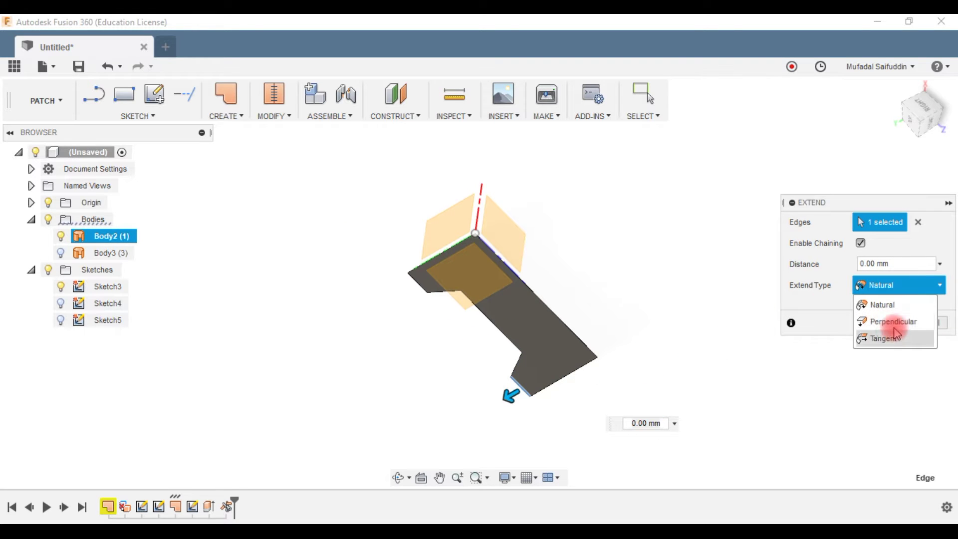
left_click(881, 321)
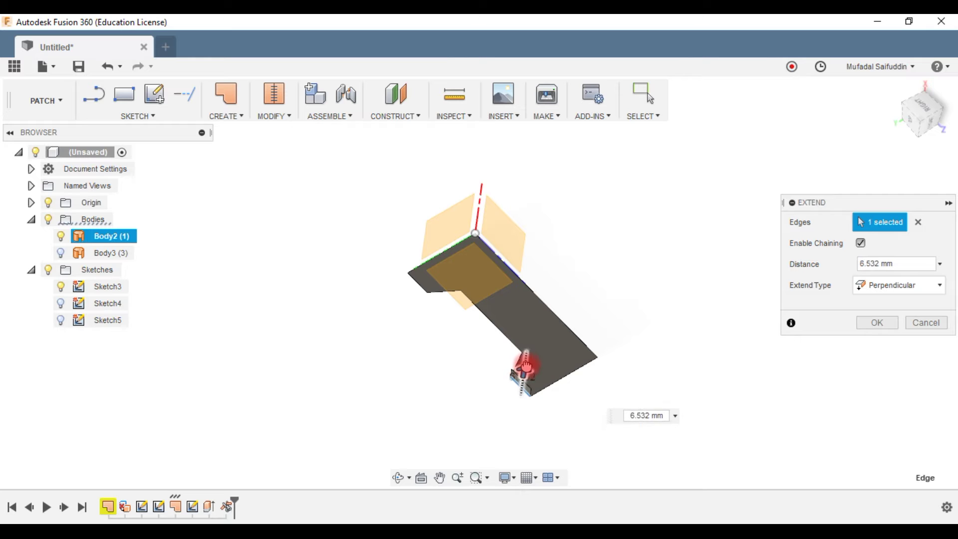
left_click_drag(524, 373, 533, 364)
left_click_drag(933, 264, 819, 264)
type("10")
key("Return")
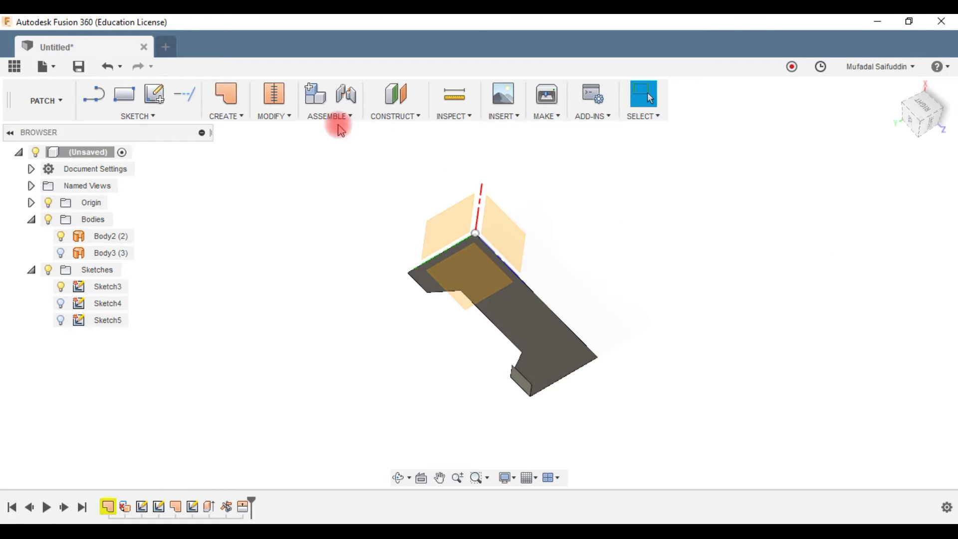
Extend the upper short edge into a matching 10 mm perpendicular flange.
left_click(277, 117)
left_click(279, 200)
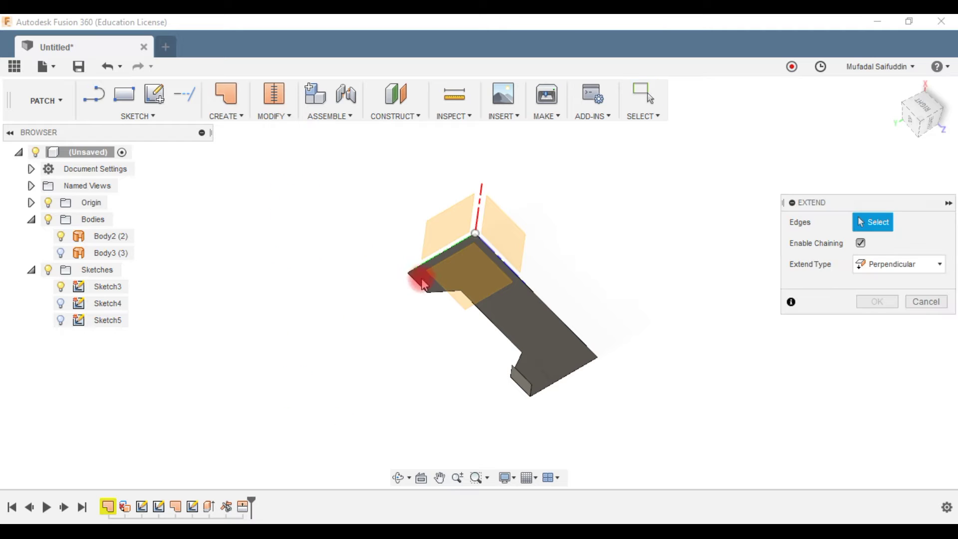
left_click(419, 282)
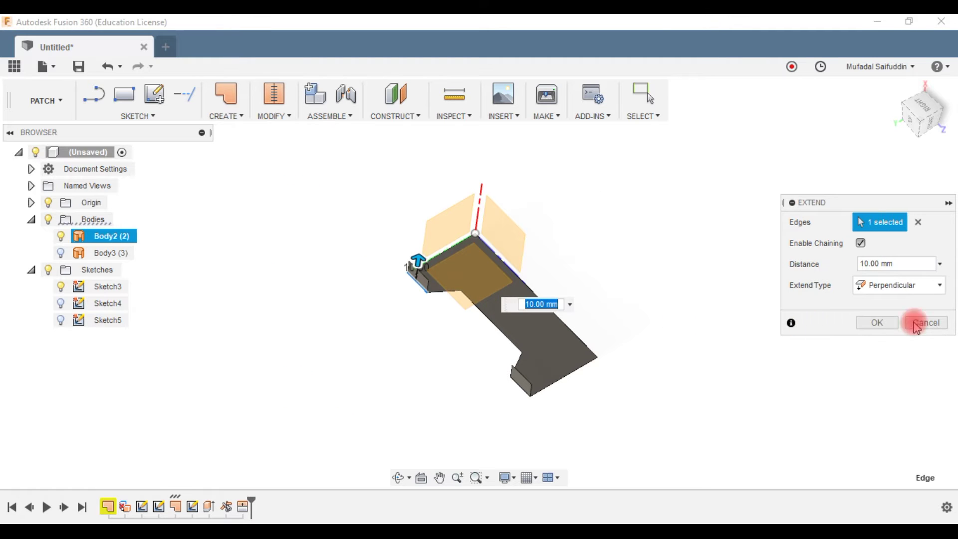
left_click(886, 325)
mouse_move(615, 319)
middle_mouse_down("shift")
mouse_move(528, 359)
mouse_move(565, 383)
mouse_move(466, 370)
mouse_move(459, 277)
mouse_move(533, 399)
mouse_move(449, 352)
middle_mouse_up("shift")
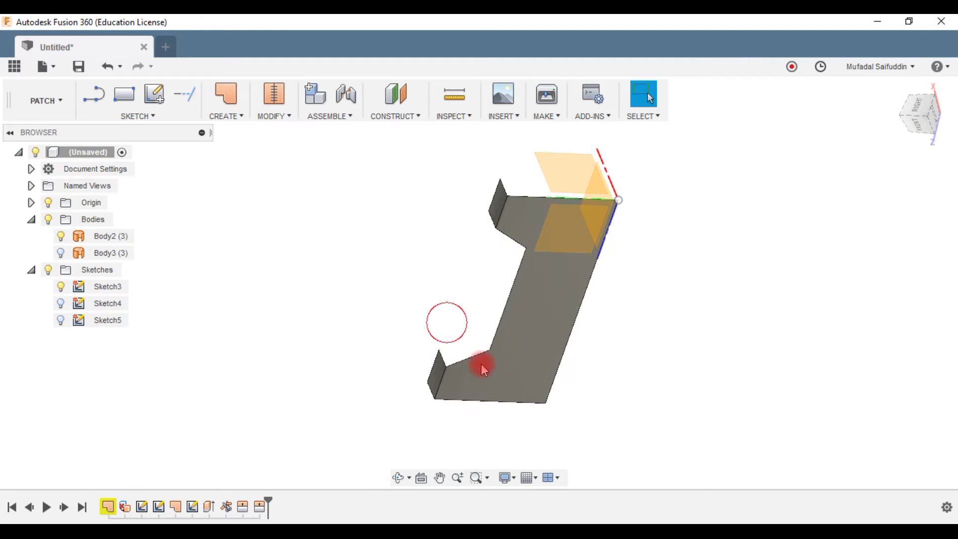
left_click(497, 371)
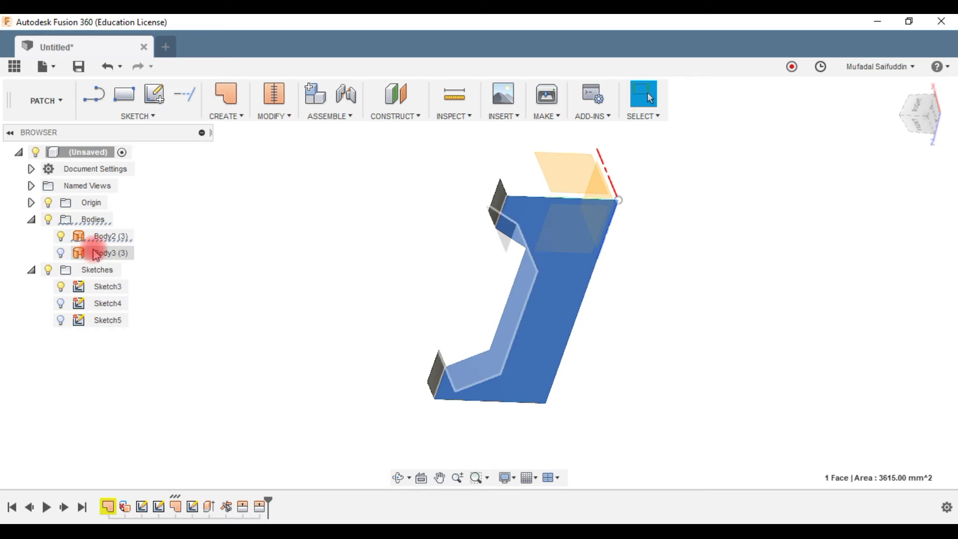
Fillet both flange bend edges with a radius of about 2.9 mm.
left_click(398, 196)
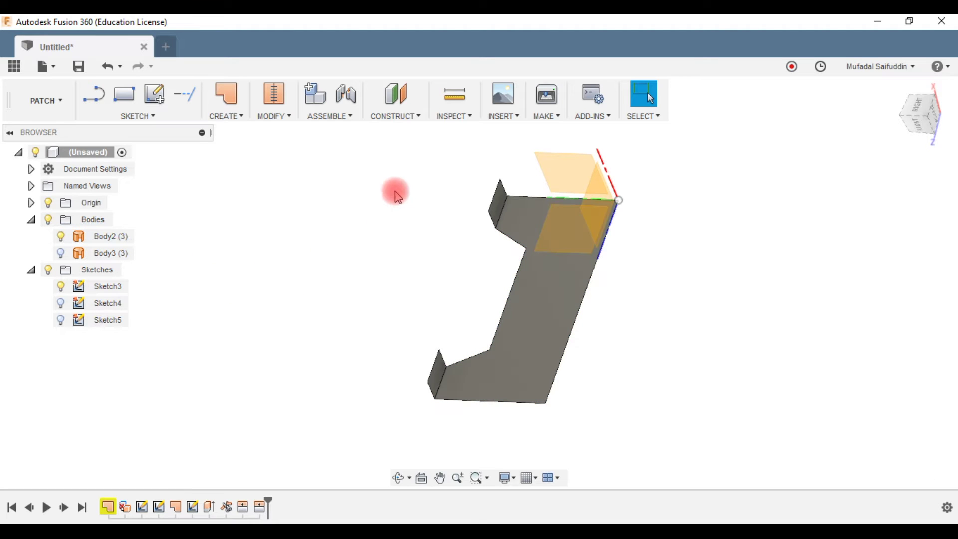
left_click(272, 120)
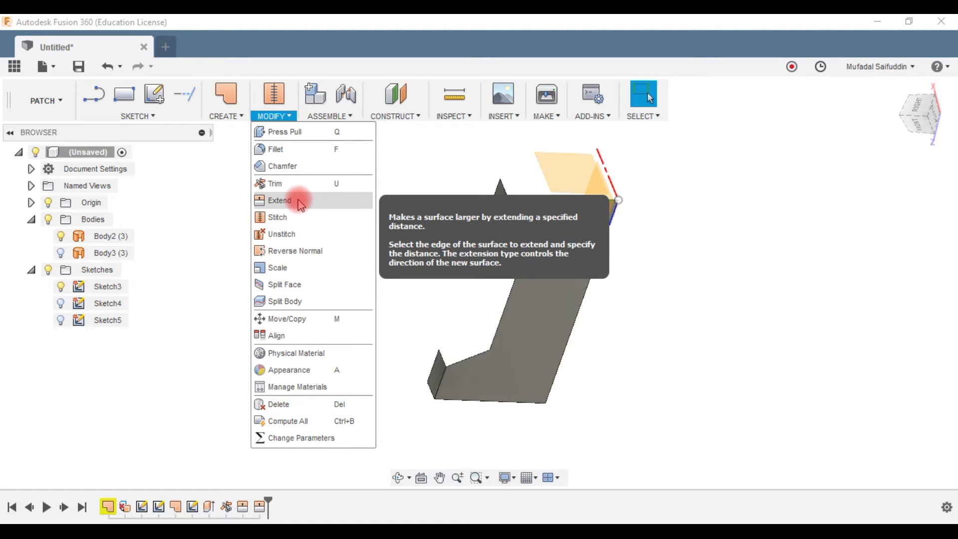
left_click(293, 149)
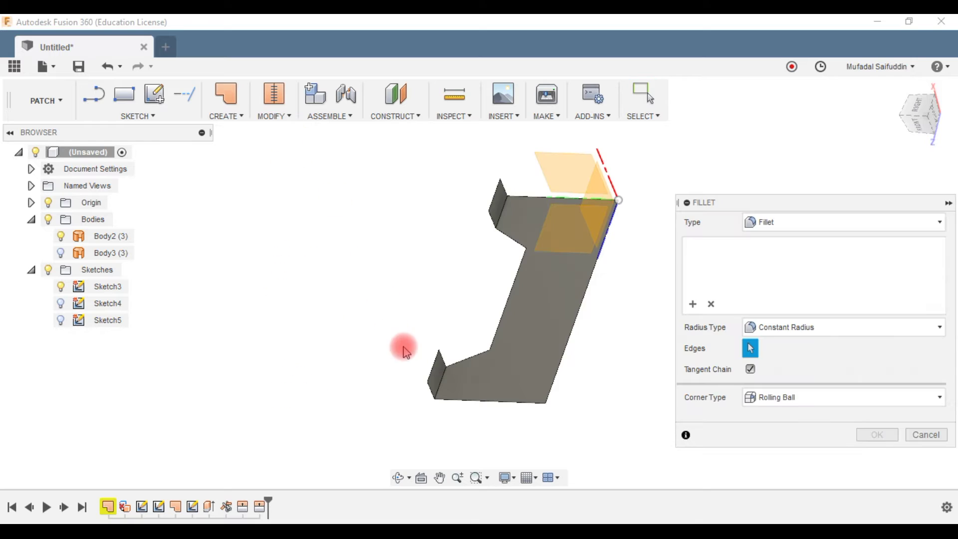
left_click(441, 386)
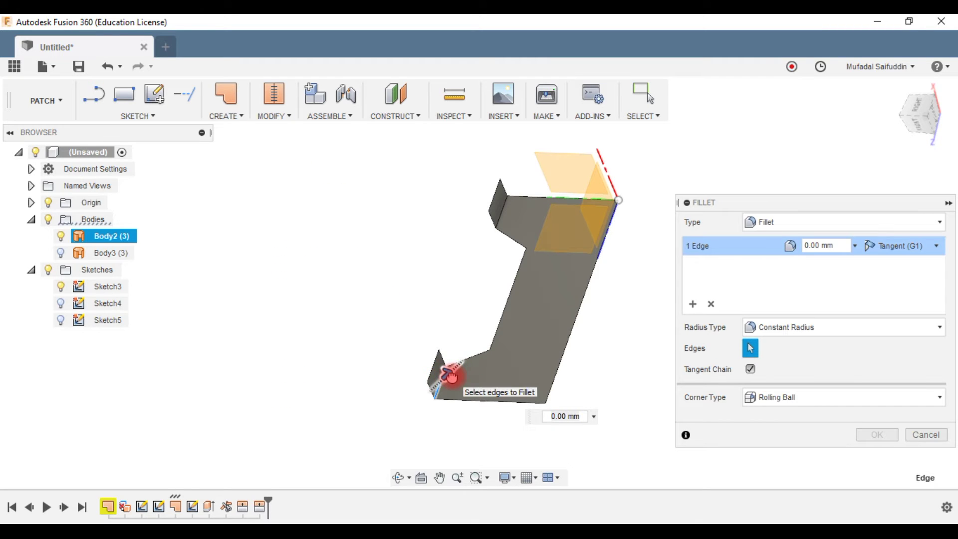
left_click_drag(453, 376, 454, 376)
left_click(501, 222)
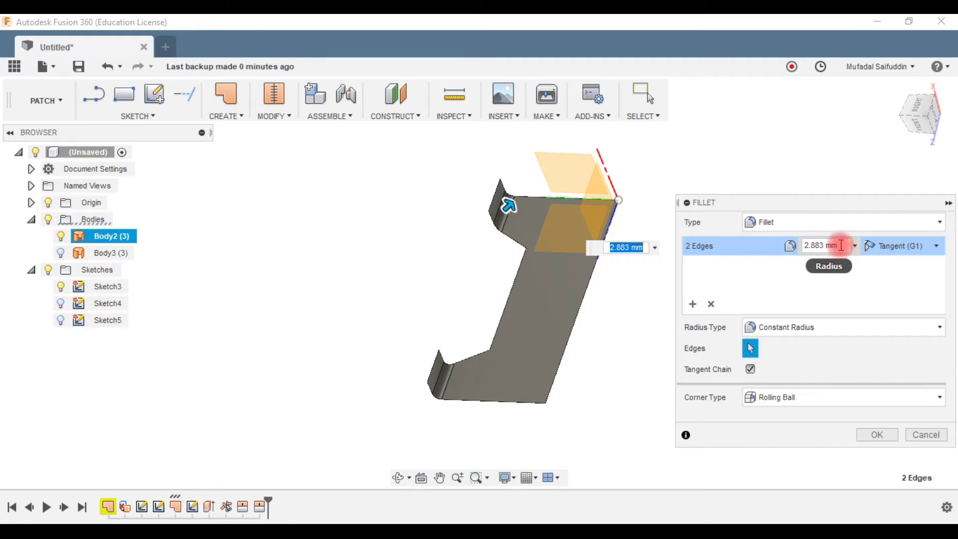
left_click(757, 244)
key("Return")
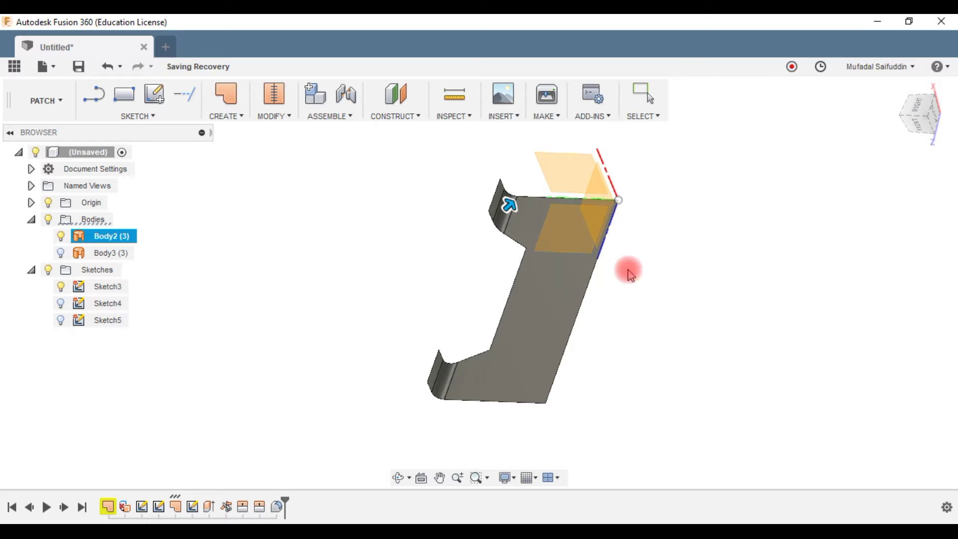
Edit the timeline fillet to a 4 mm radius and inspect the curved bends.
mouse_move(503, 316)
middle_mouse_down("shift")
mouse_move(670, 251)
mouse_move(436, 329)
middle_mouse_up("shift")
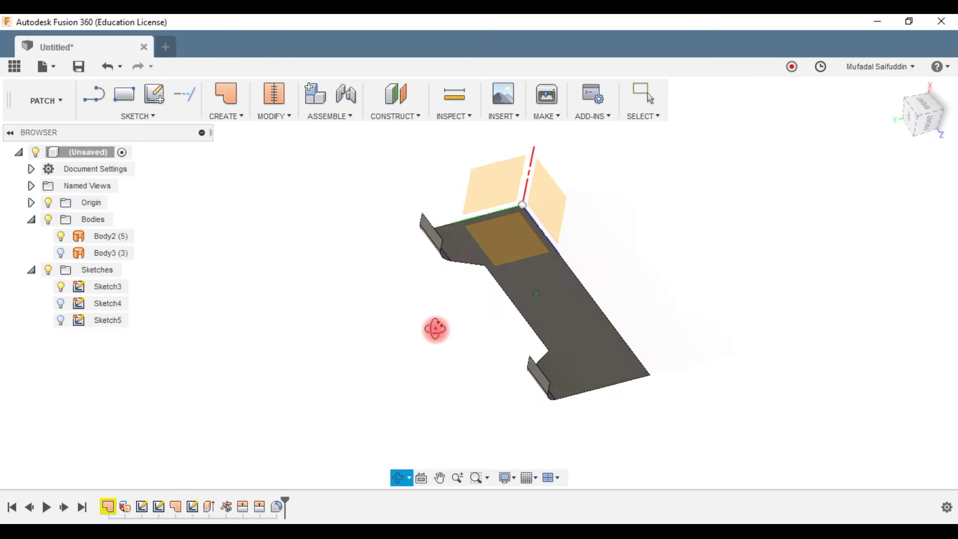
double_click(280, 507)
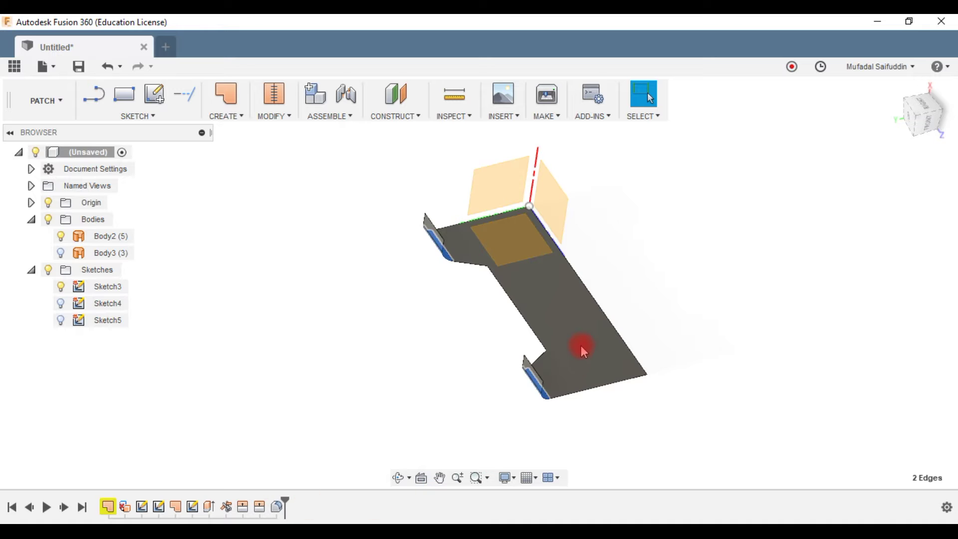
mouse_move(588, 339)
middle_mouse_down("shift")
mouse_move(502, 402)
mouse_move(444, 397)
mouse_move(612, 314)
mouse_move(470, 389)
mouse_move(614, 344)
mouse_move(580, 394)
middle_mouse_up("shift")
left_click(790, 289)
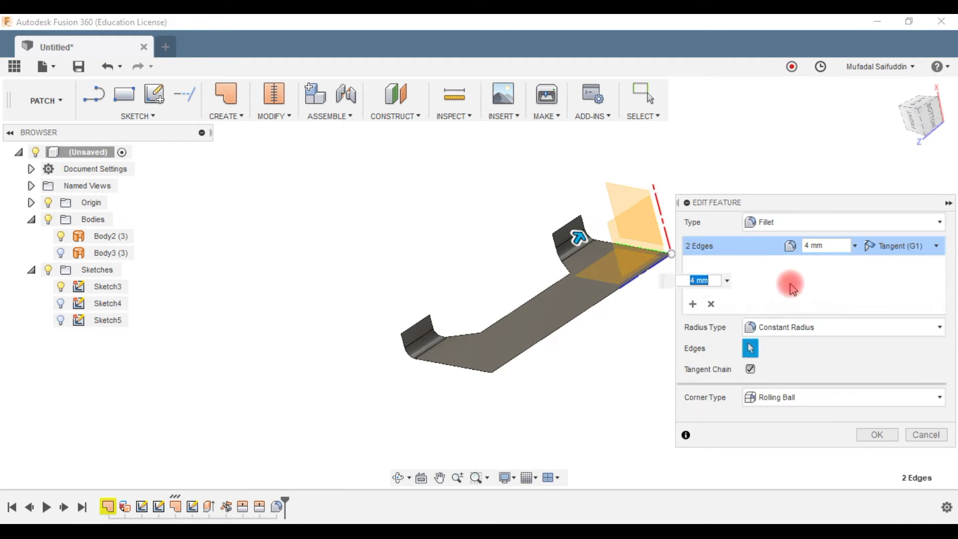
left_click(831, 249)
left_click(853, 412)
left_click(877, 433)
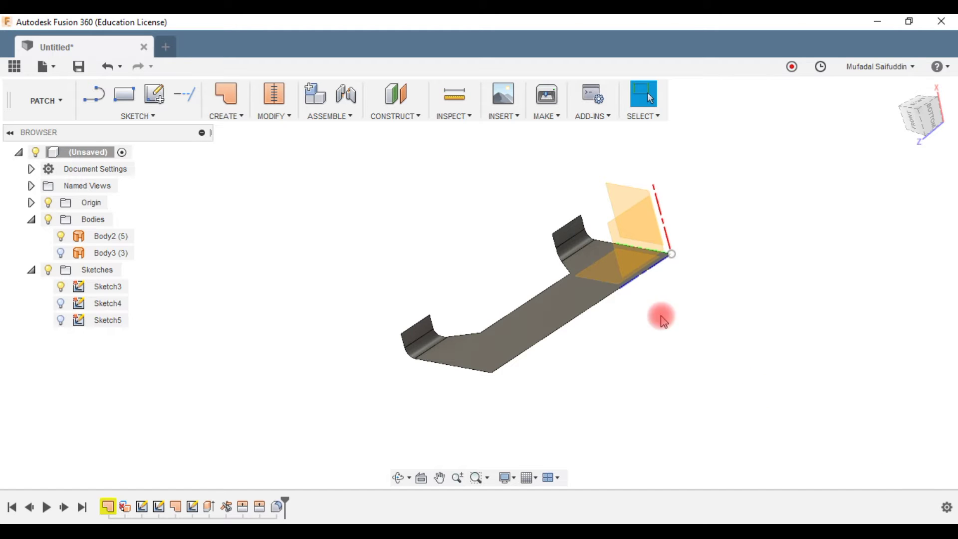
mouse_move(615, 321)
middle_mouse_down("shift")
mouse_move(667, 333)
mouse_move(650, 350)
middle_mouse_up("shift")
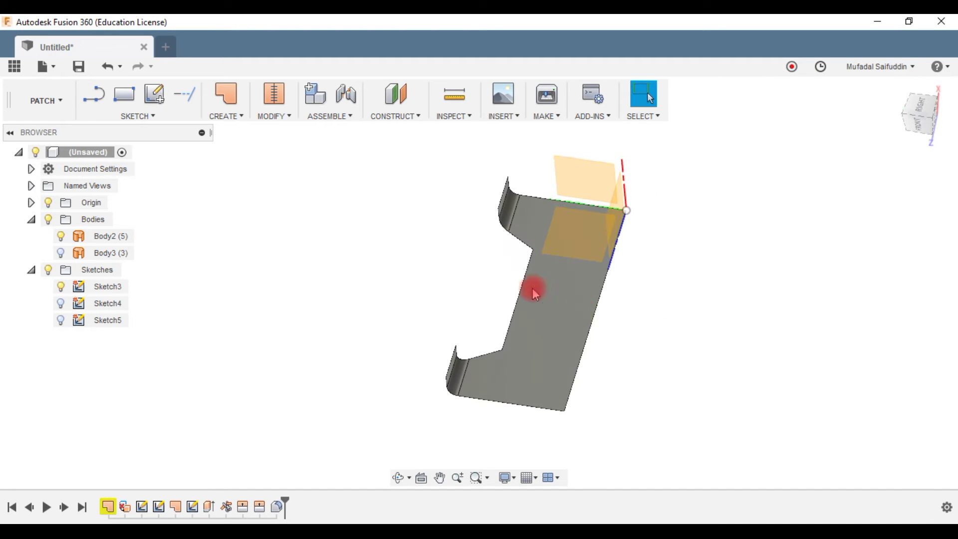
left_click(571, 282)
left_click(412, 236)
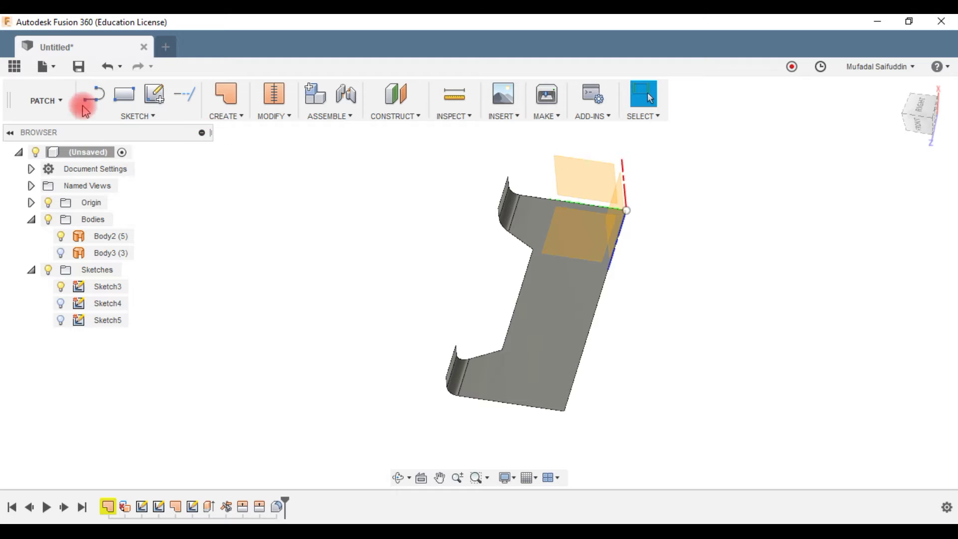
Thicken the bracket surface into a 2 mm solid in the Model workspace, then roll history back.
left_click(46, 101)
left_click(53, 132)
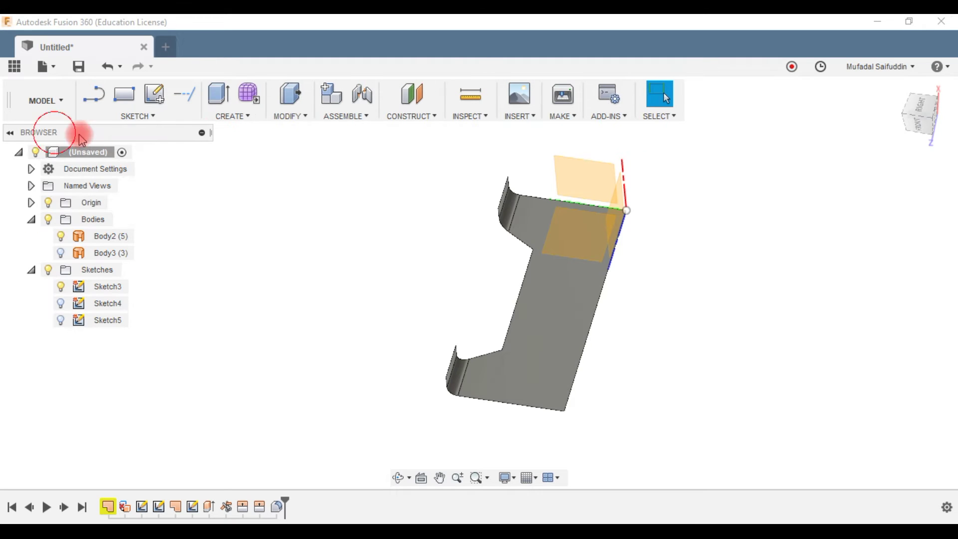
left_click(250, 118)
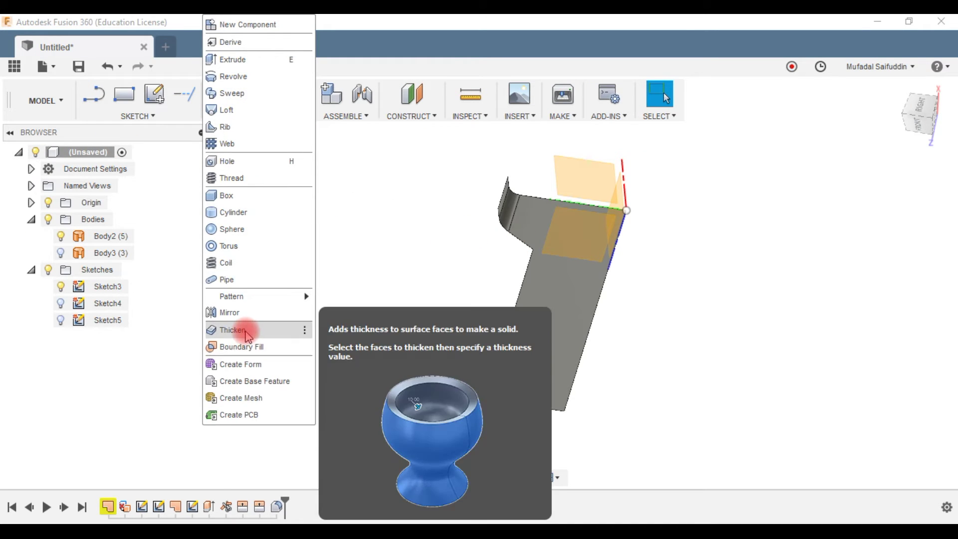
left_click(248, 335)
left_click(514, 330)
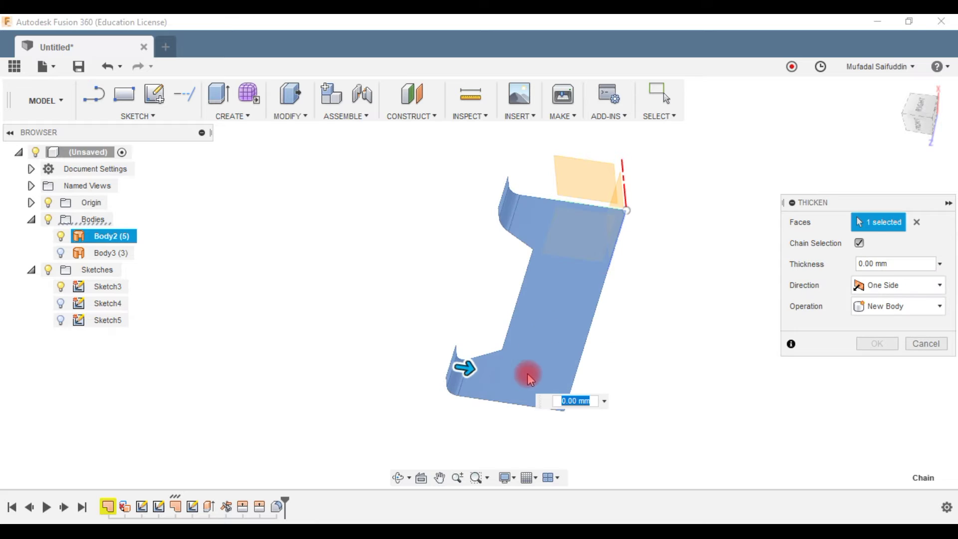
left_click_drag(467, 369, 481, 370)
left_click_drag(872, 263, 787, 263)
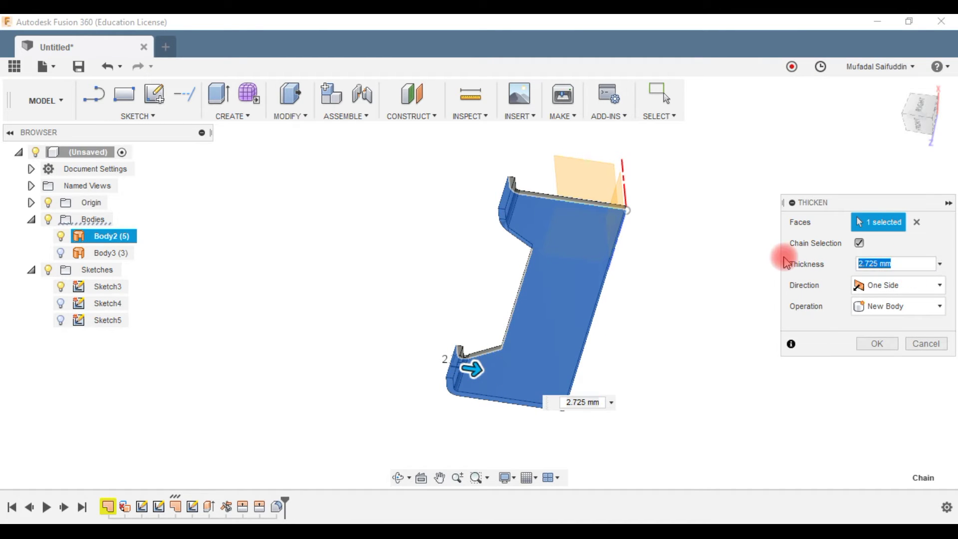
key("Return")
mouse_move(665, 344)
middle_mouse_down("shift")
mouse_move(665, 286)
mouse_move(695, 278)
mouse_move(687, 339)
mouse_move(658, 342)
middle_mouse_up("shift")
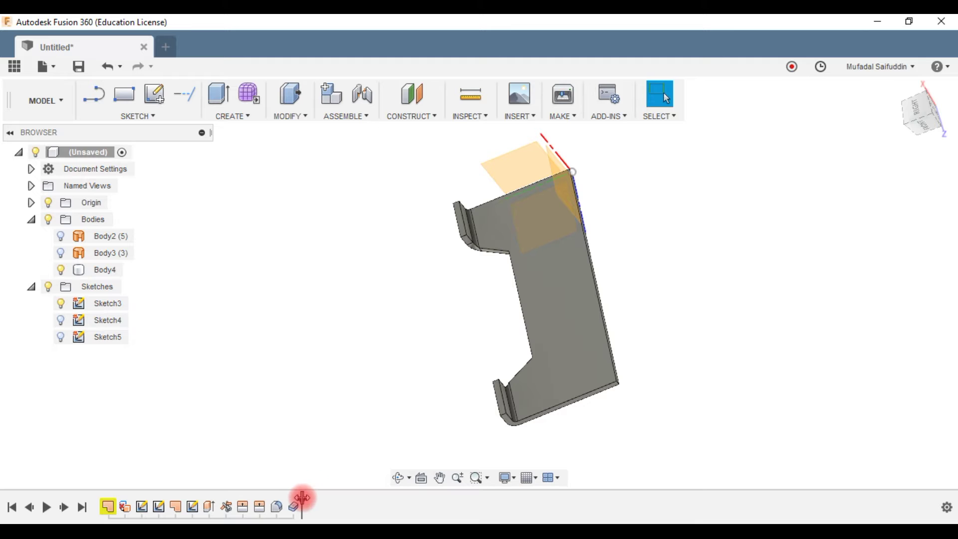
left_click_drag(301, 497, 283, 502)
Start a sketch on the base plate face and draw a line along its bottom edge.
left_click(586, 317)
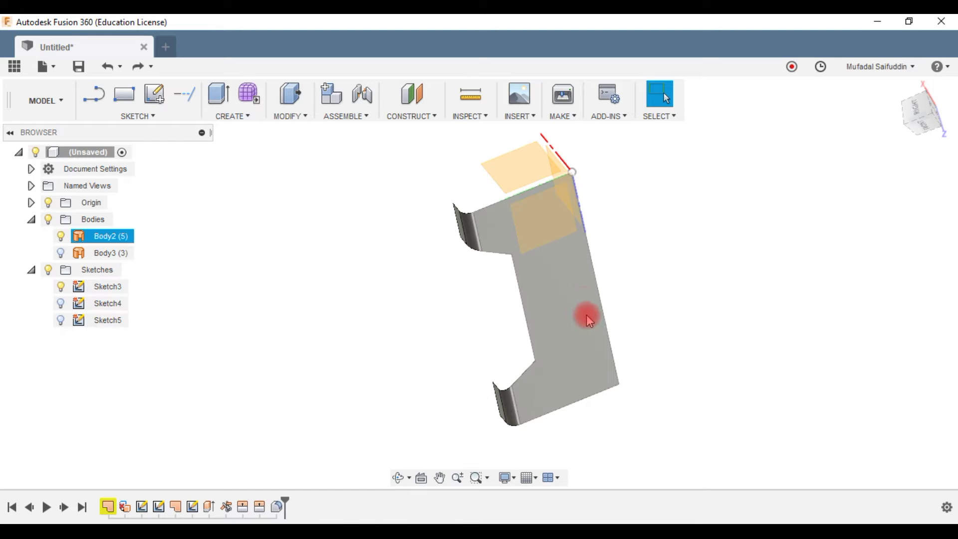
left_click(594, 257)
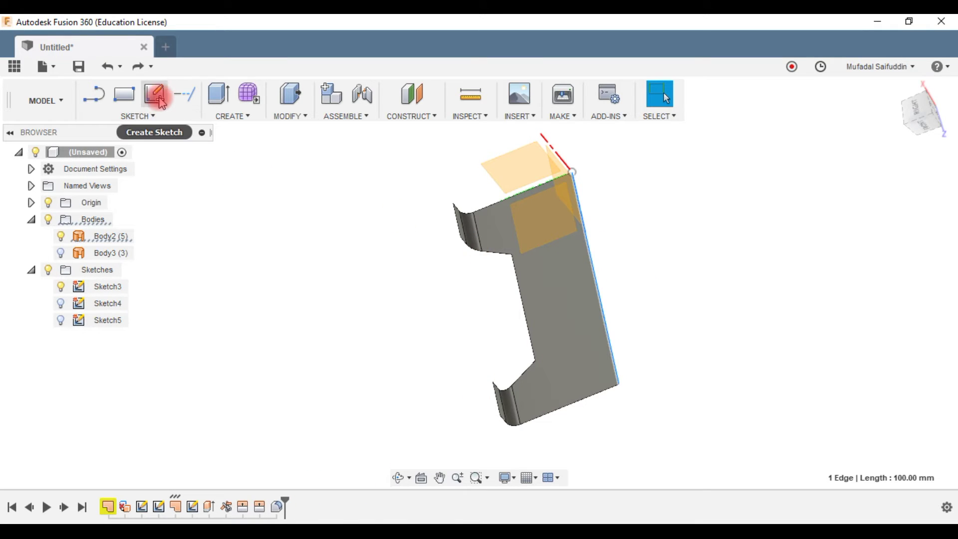
left_click(144, 109)
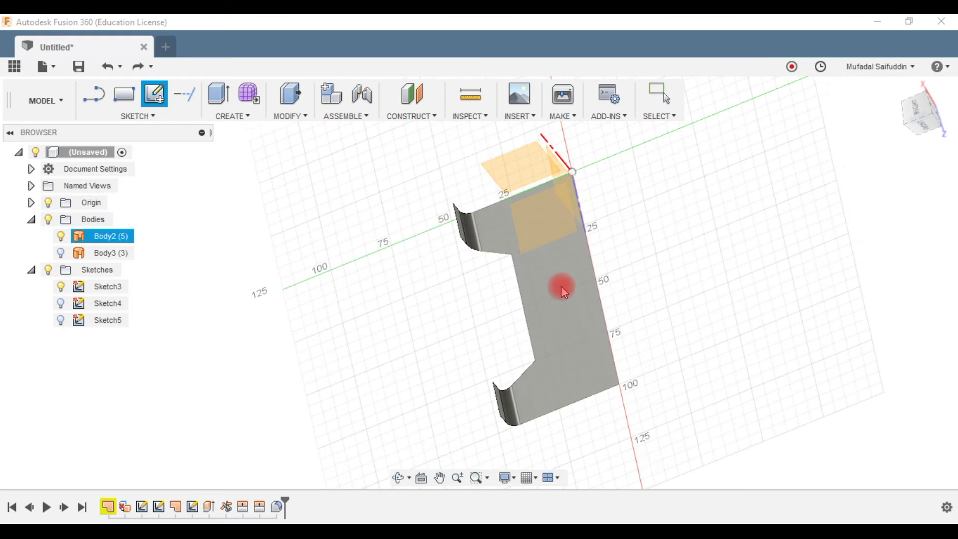
left_click(592, 307)
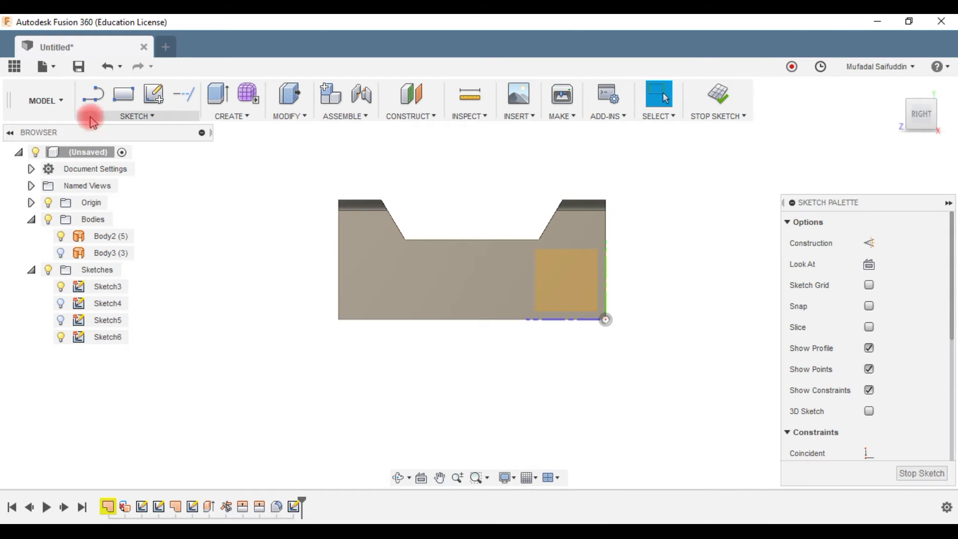
left_click(93, 93)
left_click(430, 320)
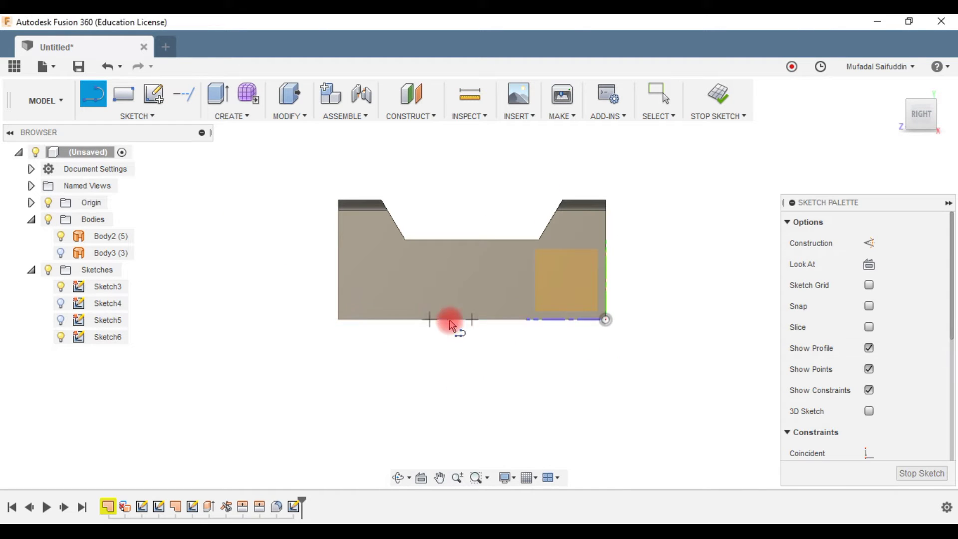
double_click(522, 320)
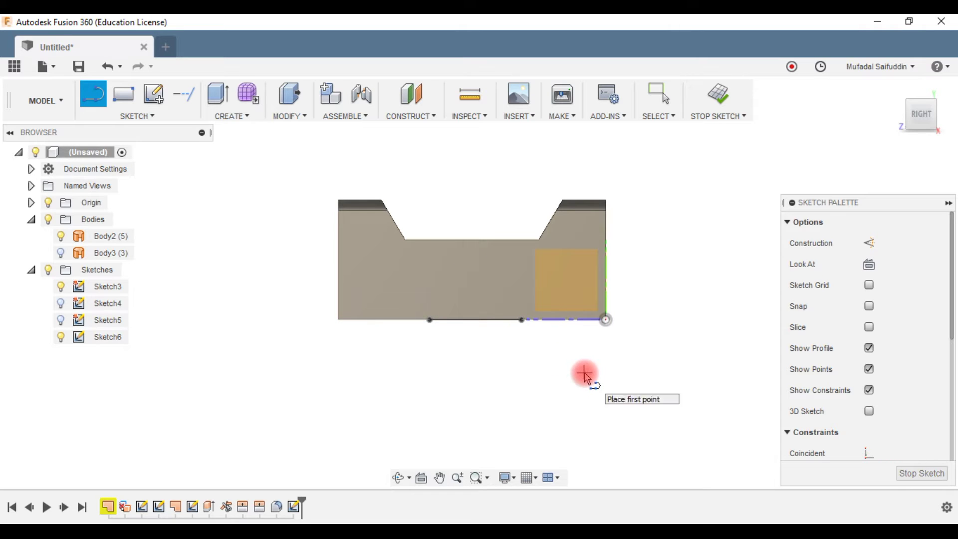
key("Escape")
Dimension both line ends 30 mm from the plate's sides and finish Sketch6.
left_click(520, 321)
left_click(605, 279)
left_click(608, 380)
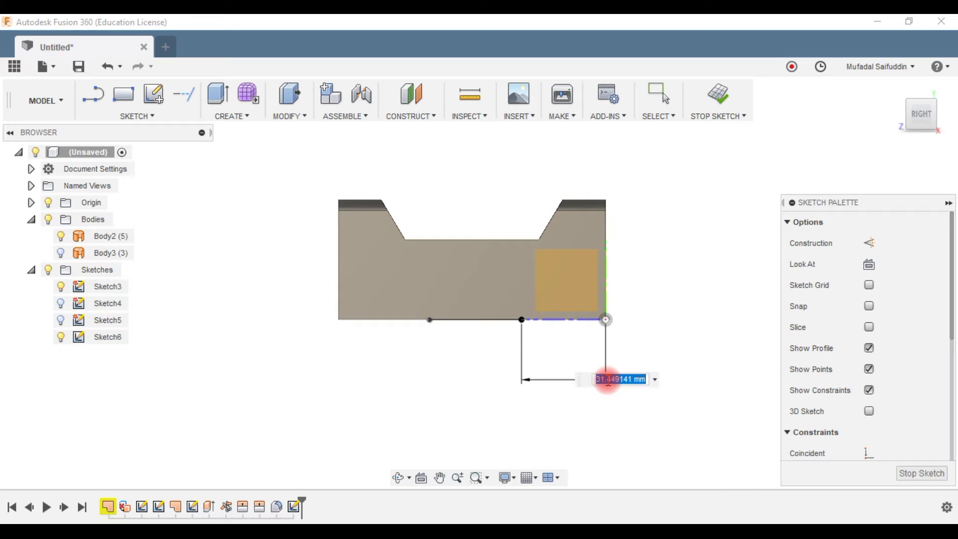
type("30")
key("Return")
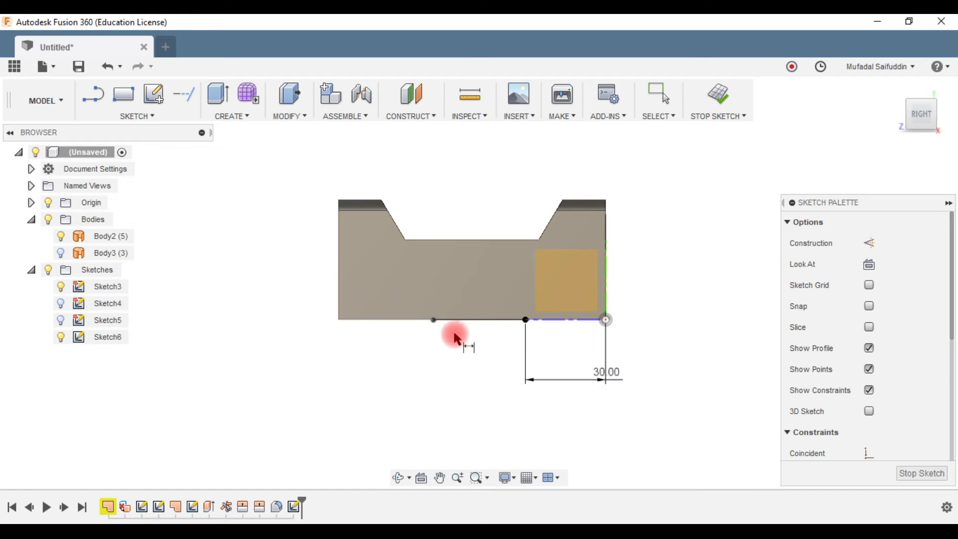
left_click(337, 275)
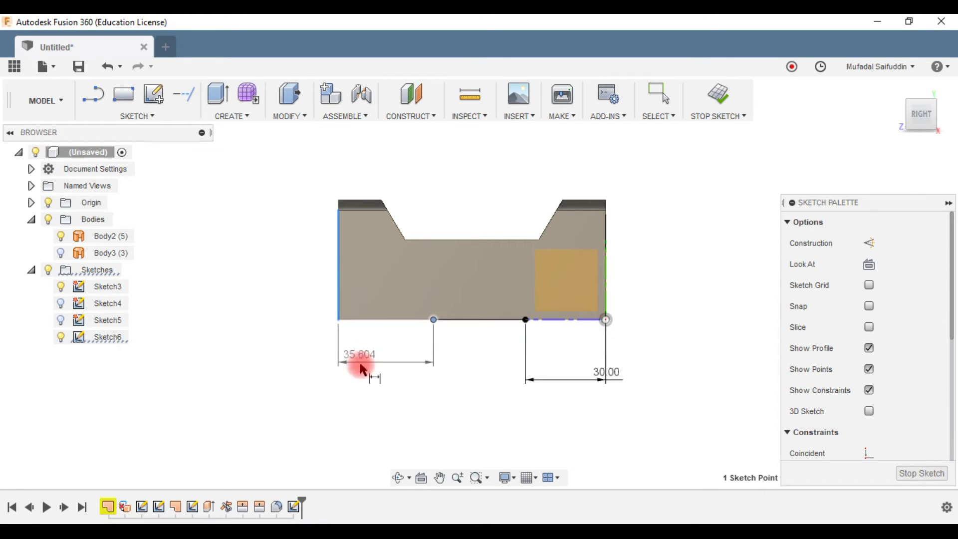
left_click(360, 364)
type("0")
key("Return")
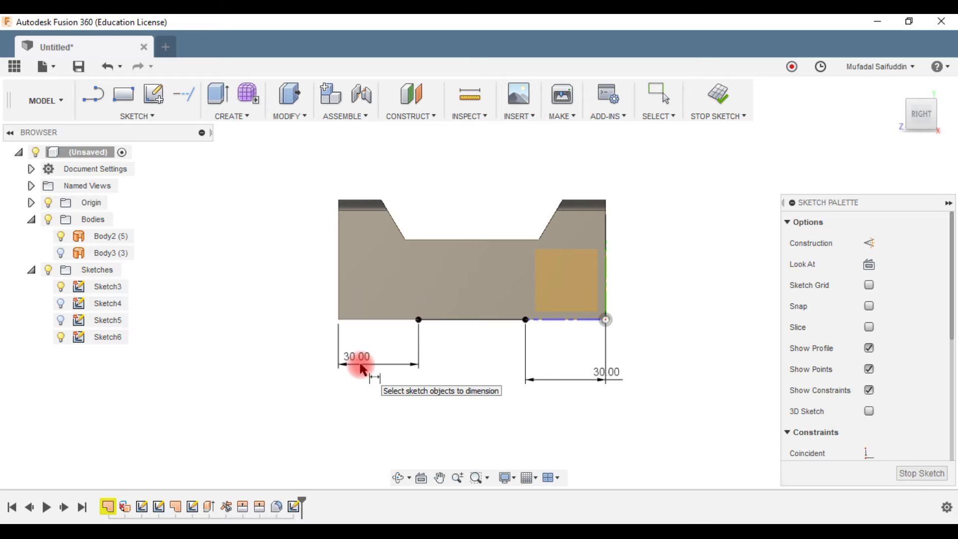
left_click(716, 94)
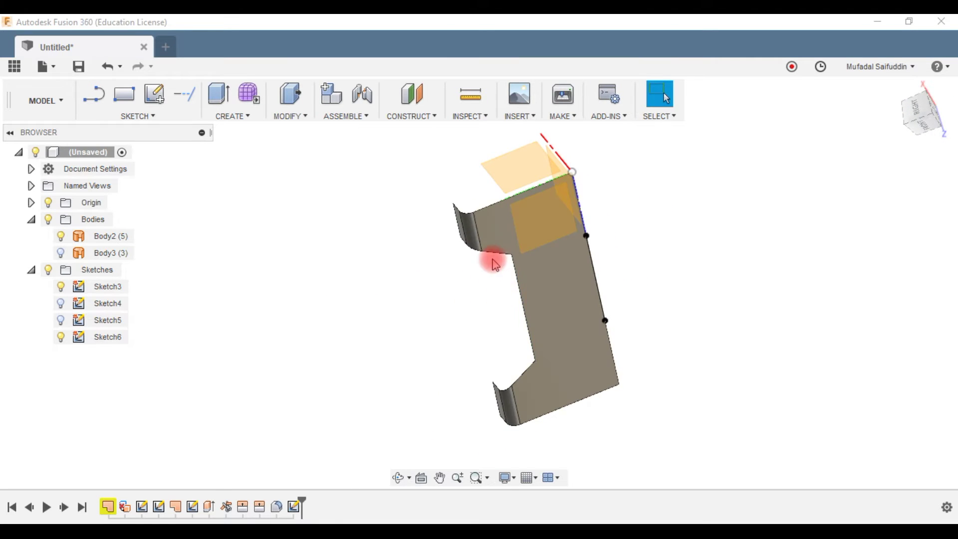
middle_click_drag(504, 265, 534, 276, "shift")
In the Surface workspace, cancel an Extend on the long base edge and start Extrude.
left_click(66, 100)
left_click(57, 154)
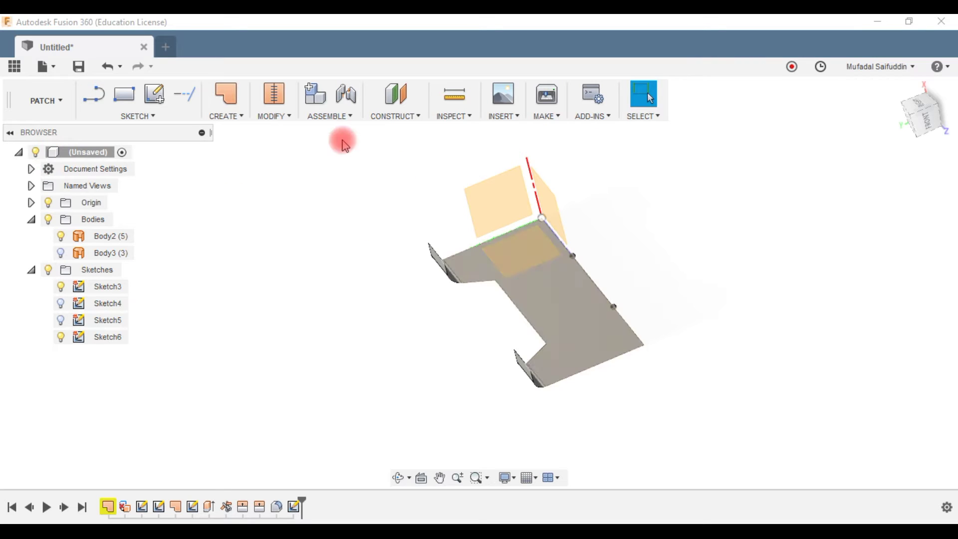
left_click(274, 102)
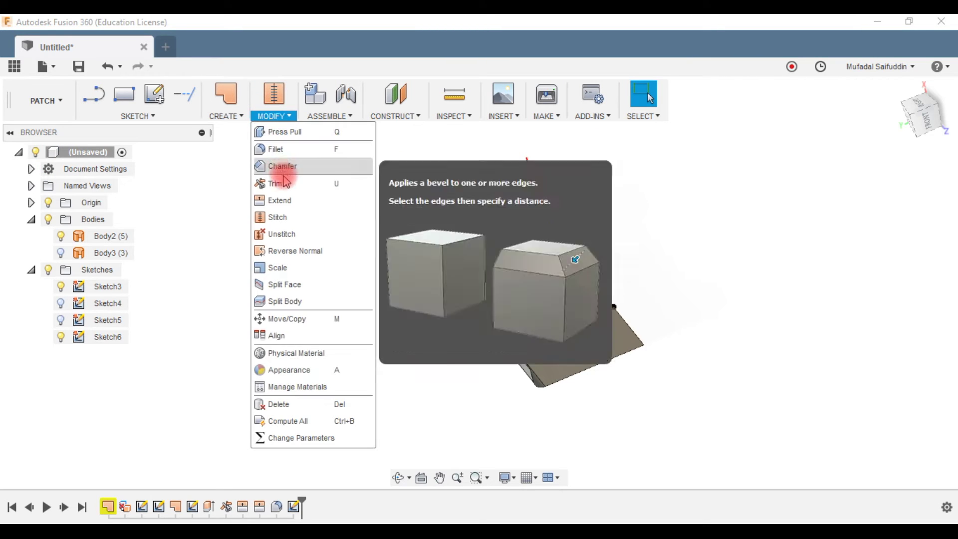
left_click(289, 202)
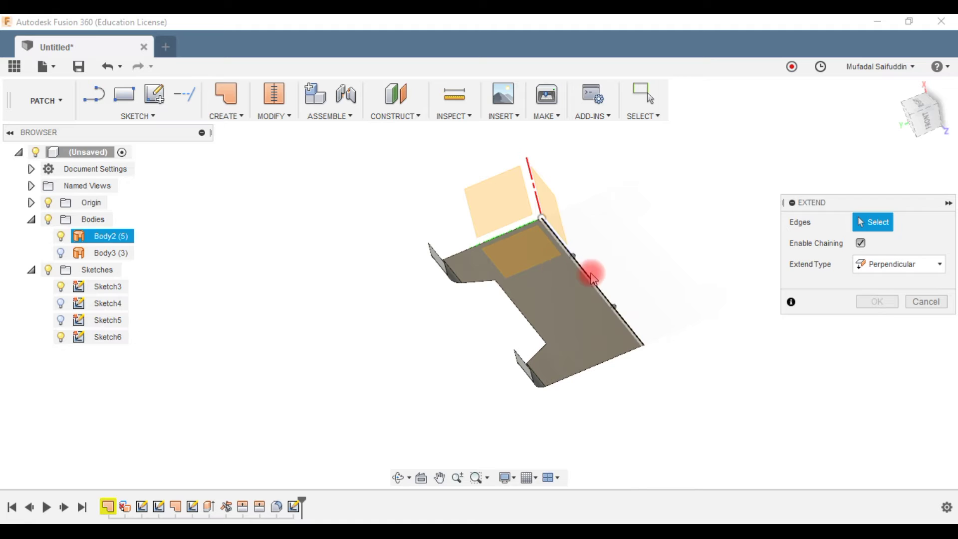
mouse_move(581, 310)
middle_mouse_down("shift")
mouse_move(547, 327)
mouse_move(594, 289)
middle_mouse_up("shift")
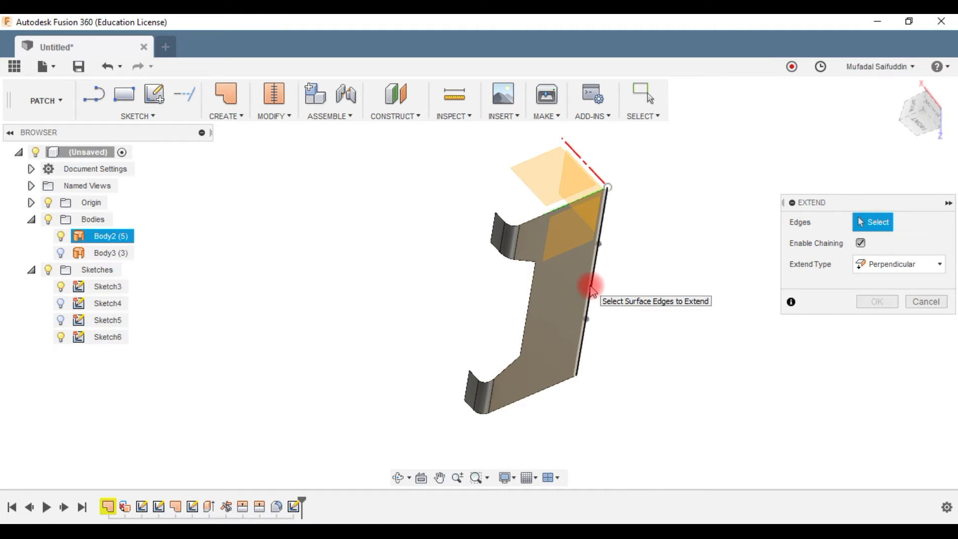
left_click(591, 289)
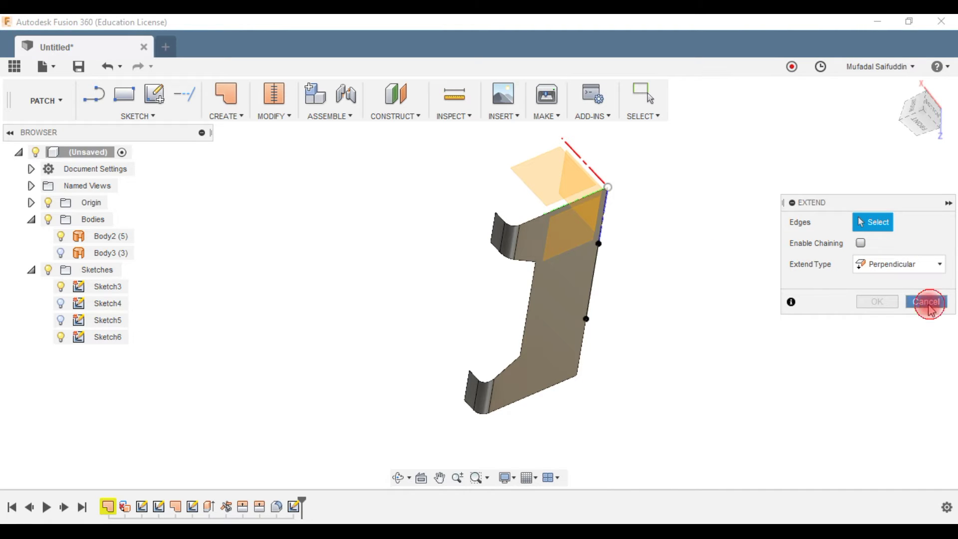
left_click(926, 301)
left_click(229, 114)
left_click(235, 145)
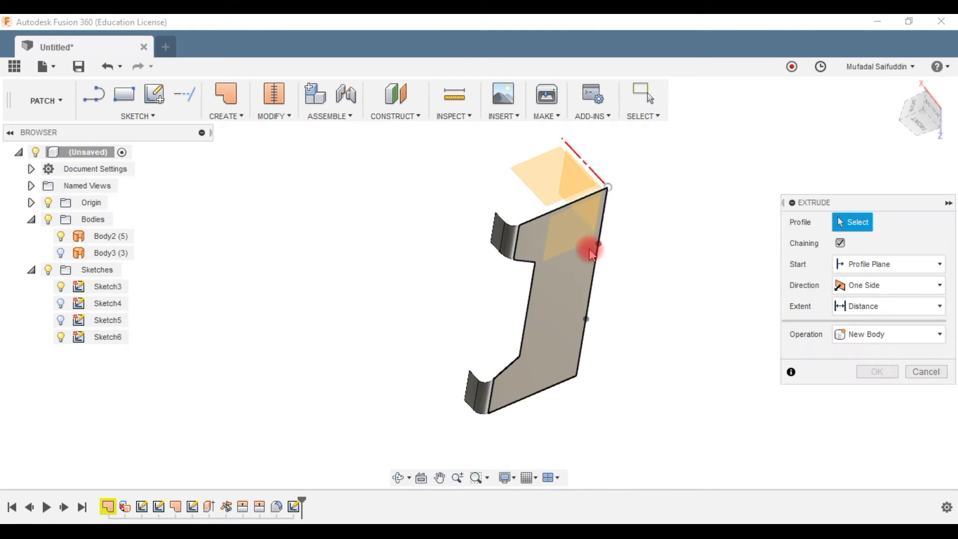
Extrude the Sketch6 line -12 mm outward as new flat flap body Body4.
left_click(599, 263)
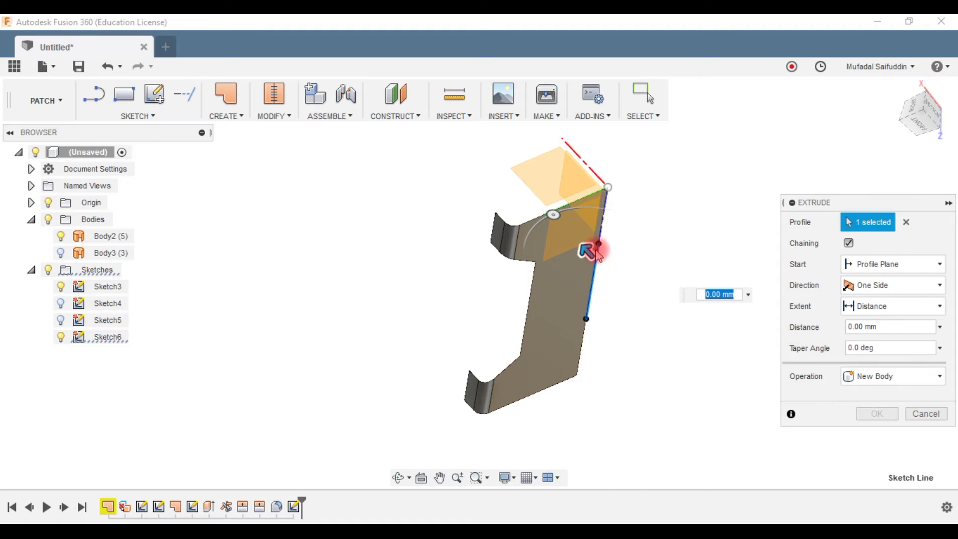
left_click_drag(602, 256, 628, 288)
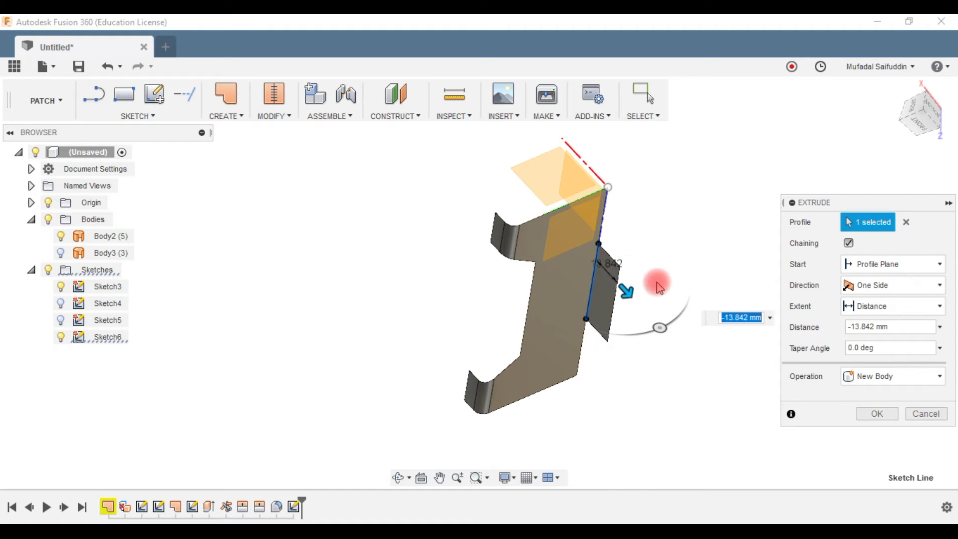
left_click(878, 326)
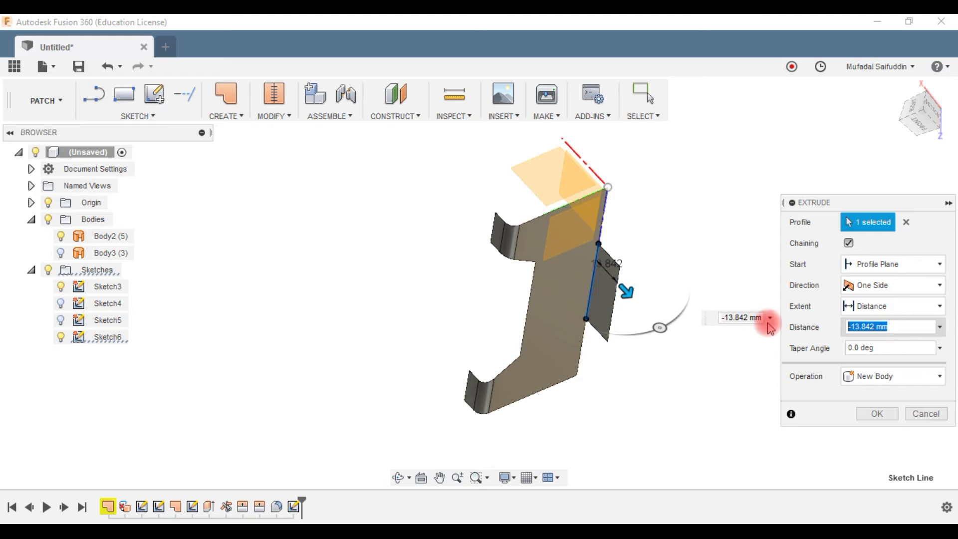
type("-12")
left_click(822, 363)
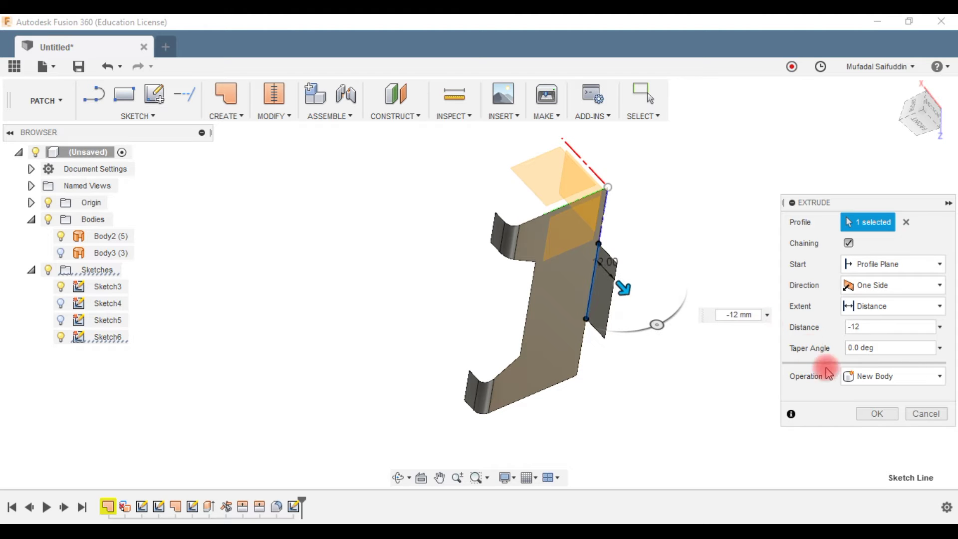
left_click(875, 414)
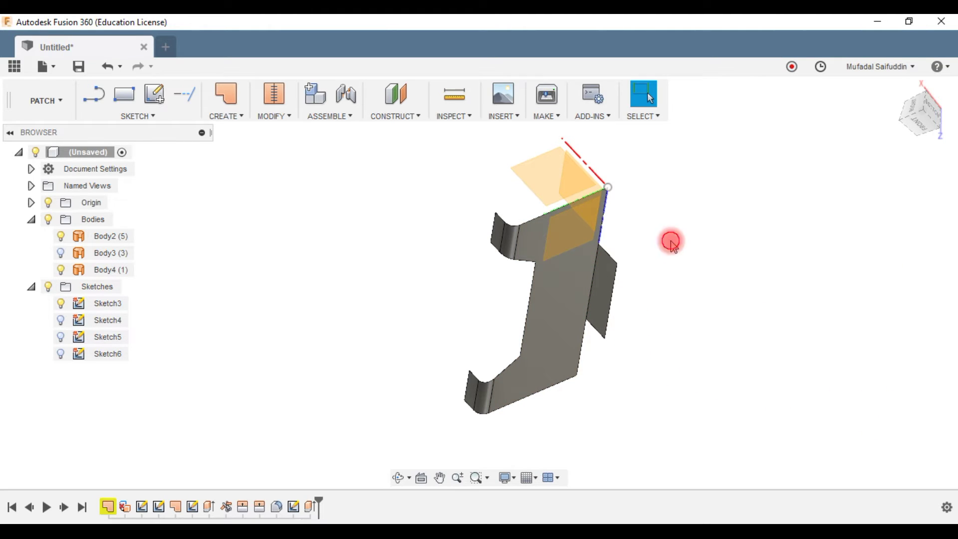
mouse_move(662, 246)
middle_mouse_down("shift")
mouse_move(529, 311)
mouse_move(463, 405)
middle_mouse_up("shift")
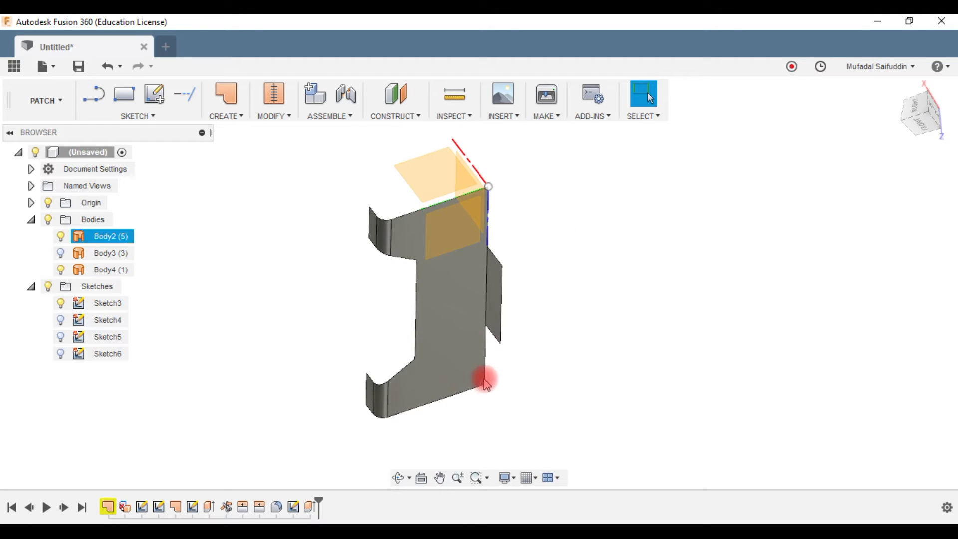
Start Sketch7 on the front face and draw a three-sided notch outline on its lower edge.
left_click(466, 263)
left_click(147, 102)
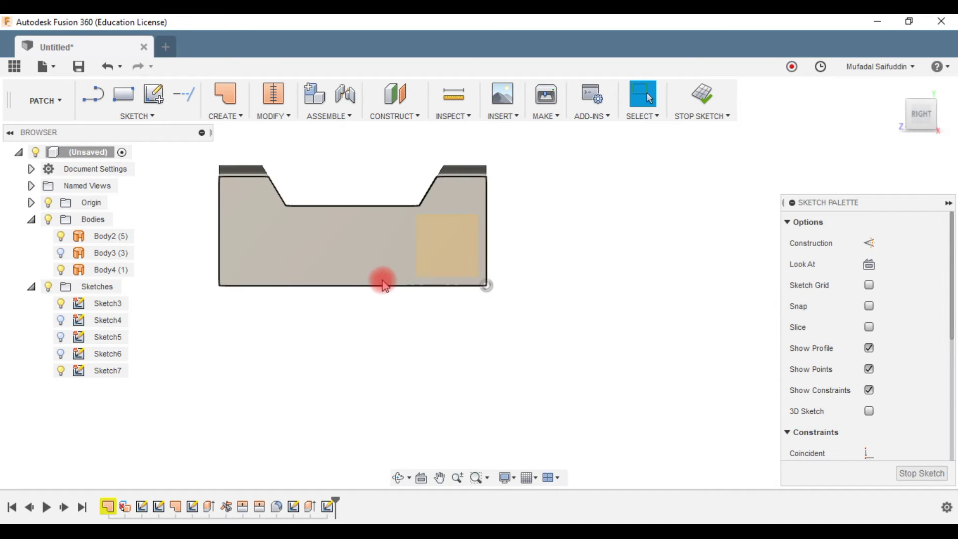
left_click(93, 95)
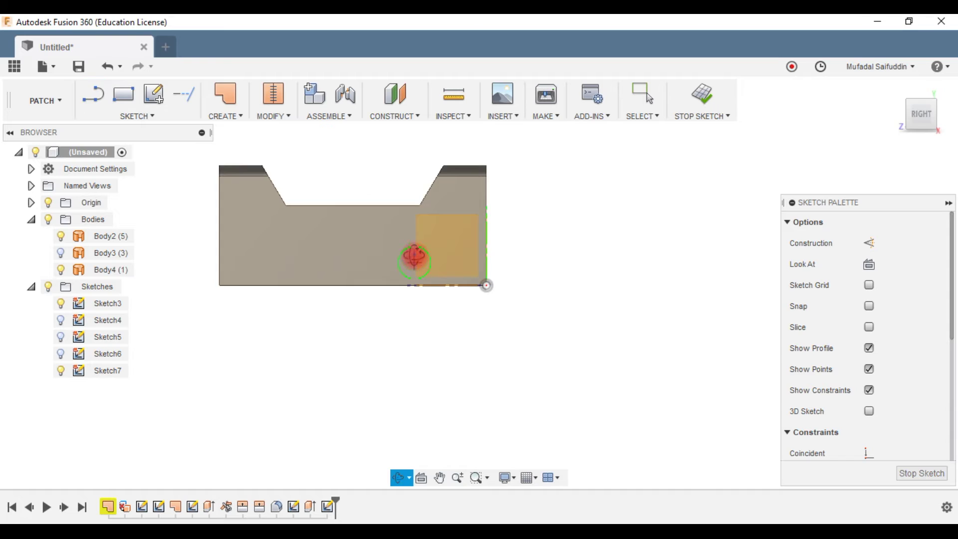
middle_click_drag(414, 256, 412, 282, "shift")
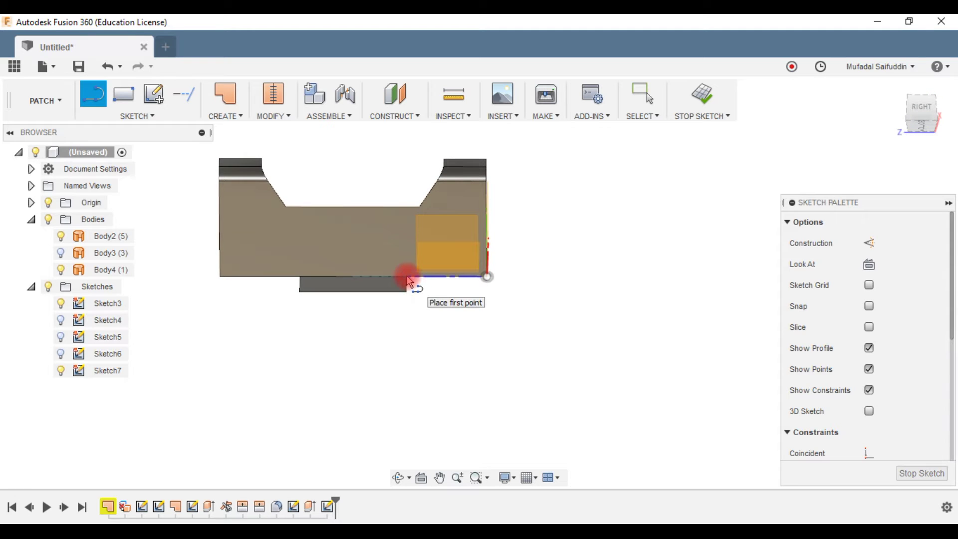
scroll(408, 282, "up", 5)
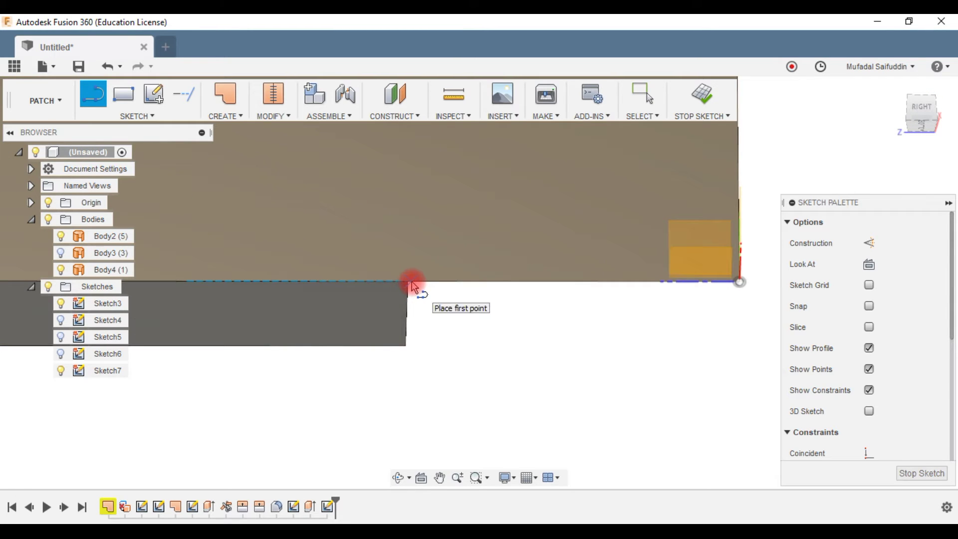
left_click(410, 282)
left_click(409, 214)
left_click(492, 213)
left_click(492, 282)
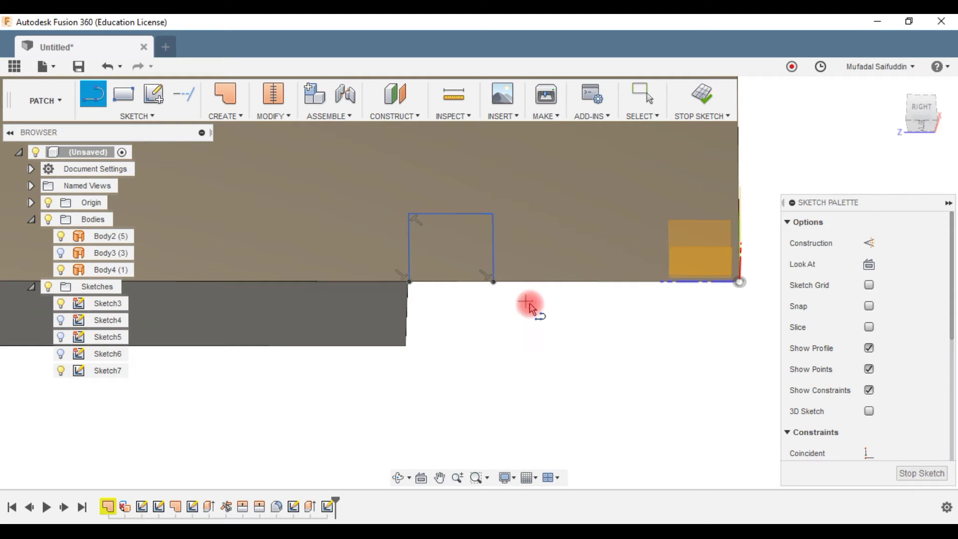
key("Escape")
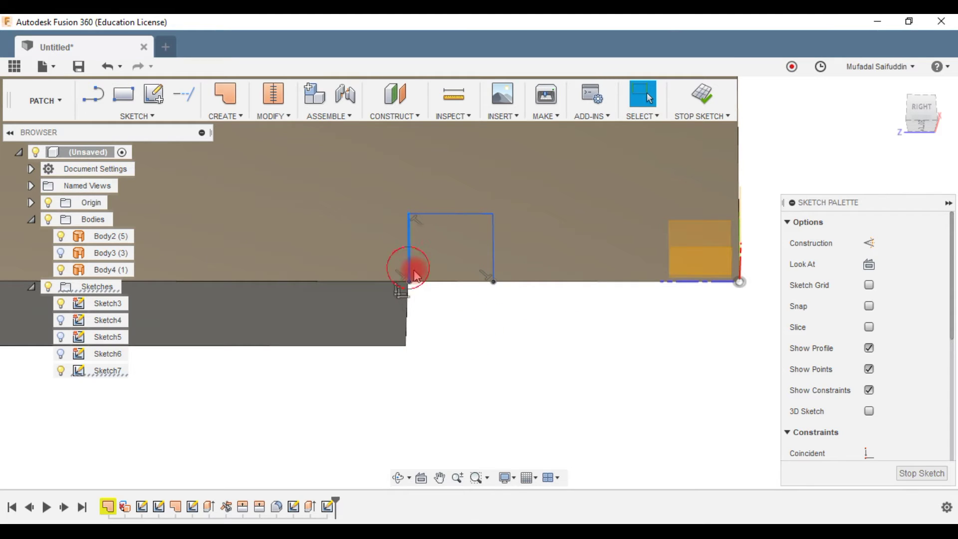
Move the notch's left side onto the edge and make its corner coincident with the body edge.
middle_click_drag(434, 301, 410, 270, "shift")
left_click_drag(409, 270, 413, 290)
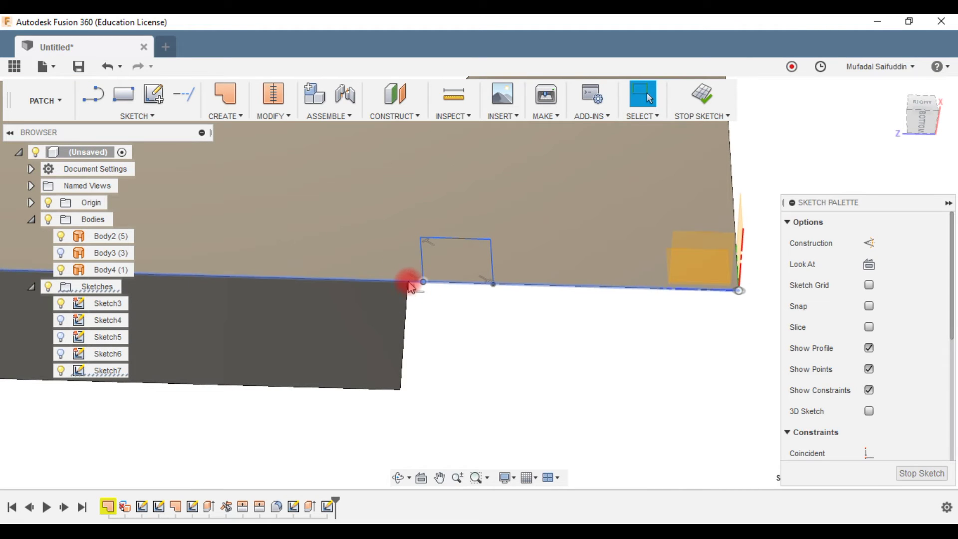
left_click_drag(412, 294, 410, 288)
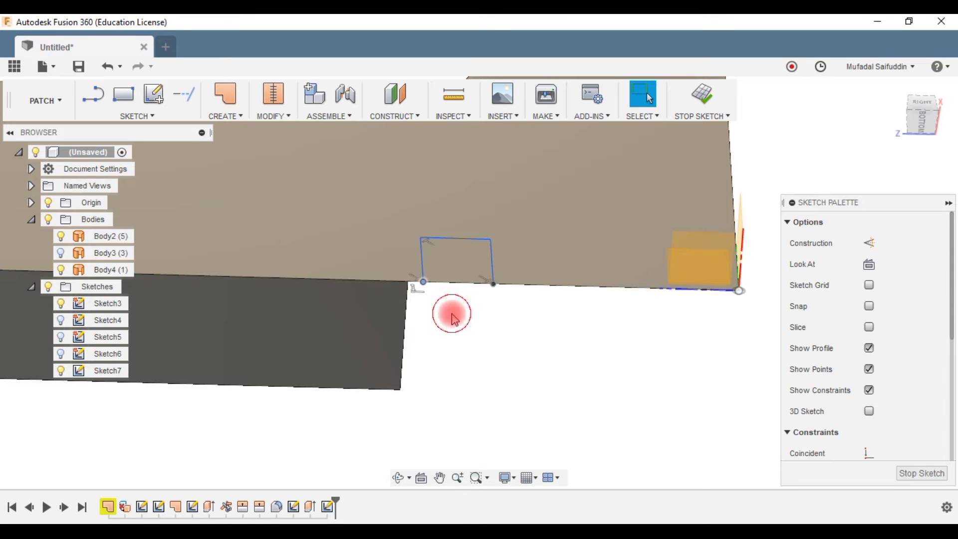
middle_click_drag(449, 315, 469, 265)
key("Escape")
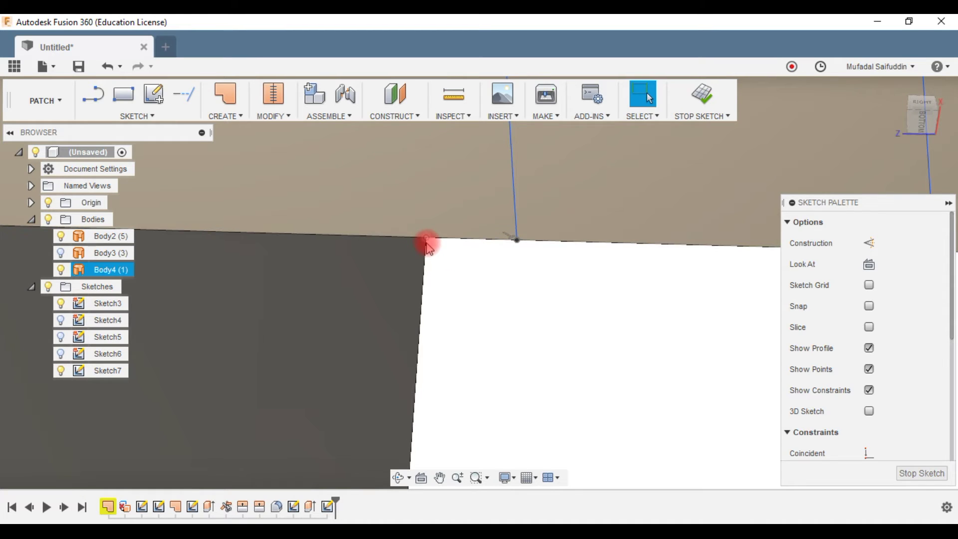
left_click(510, 255)
left_click(518, 242)
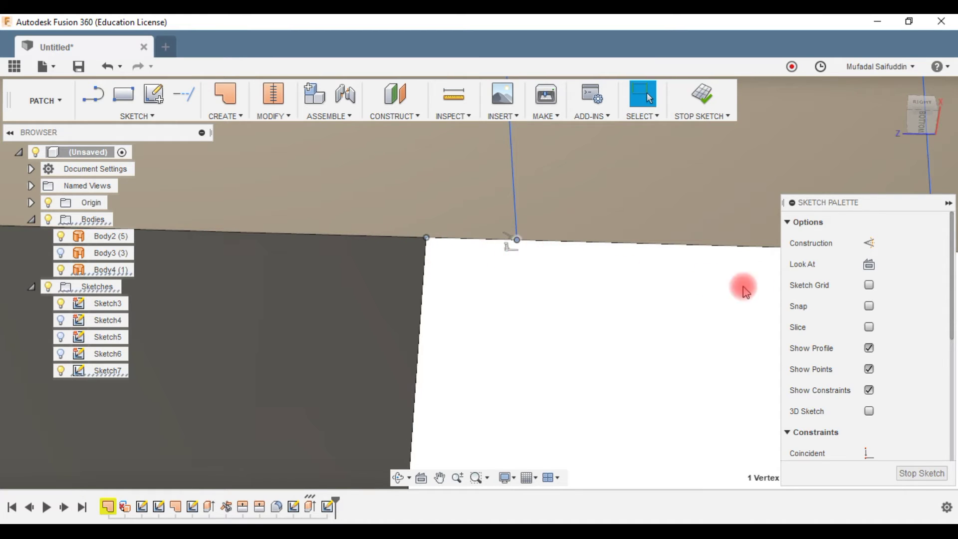
left_click(876, 449)
left_click(578, 366)
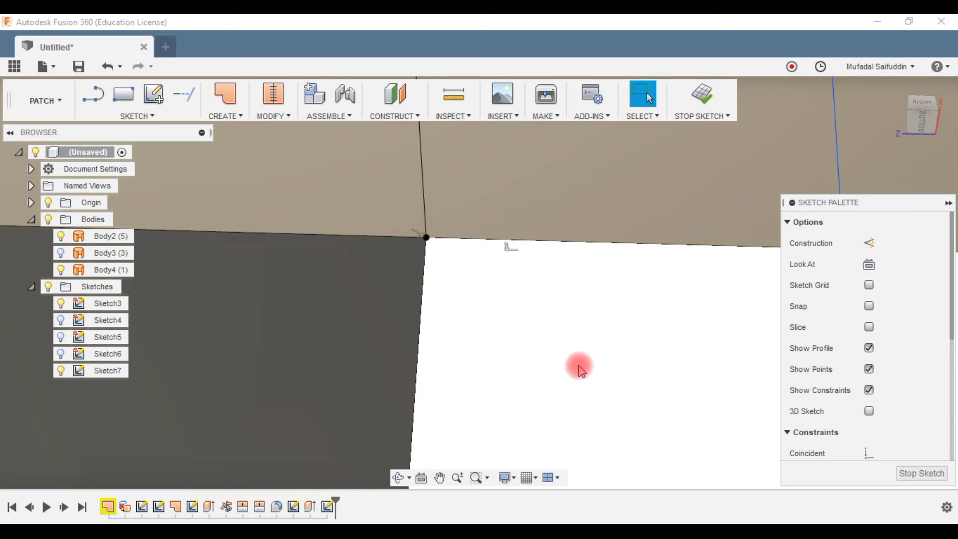
scroll(568, 350, "down", 3)
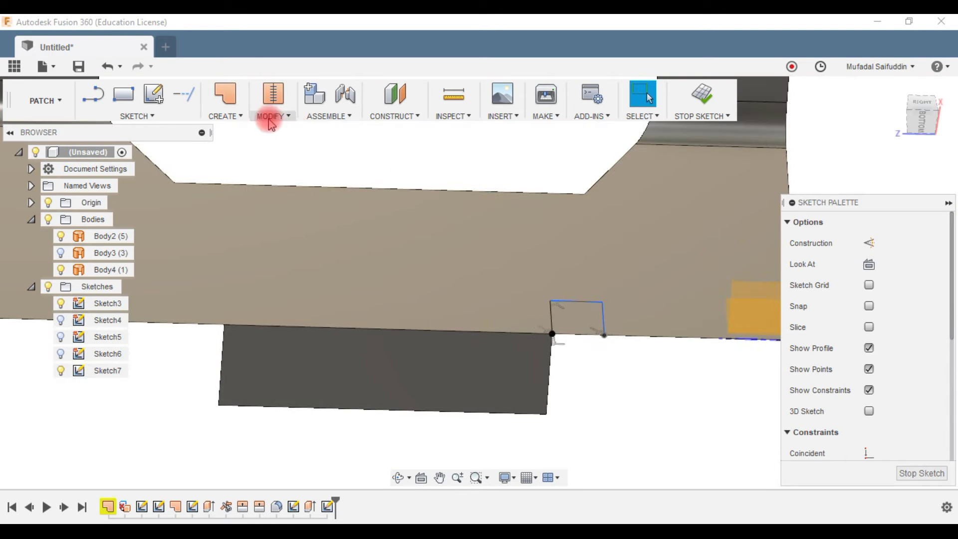
Dimension the notch width to 6 mm.
key("d")
left_click(592, 327)
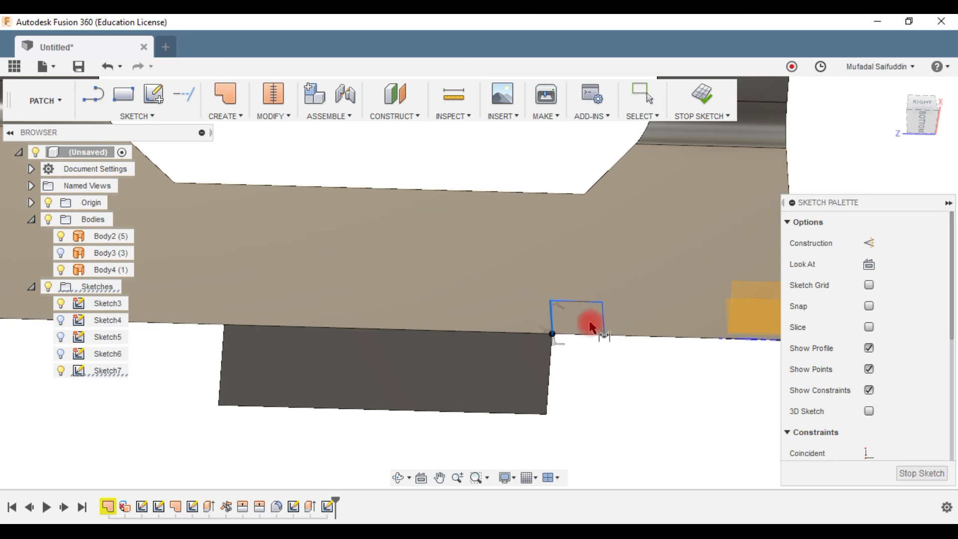
left_click(604, 388)
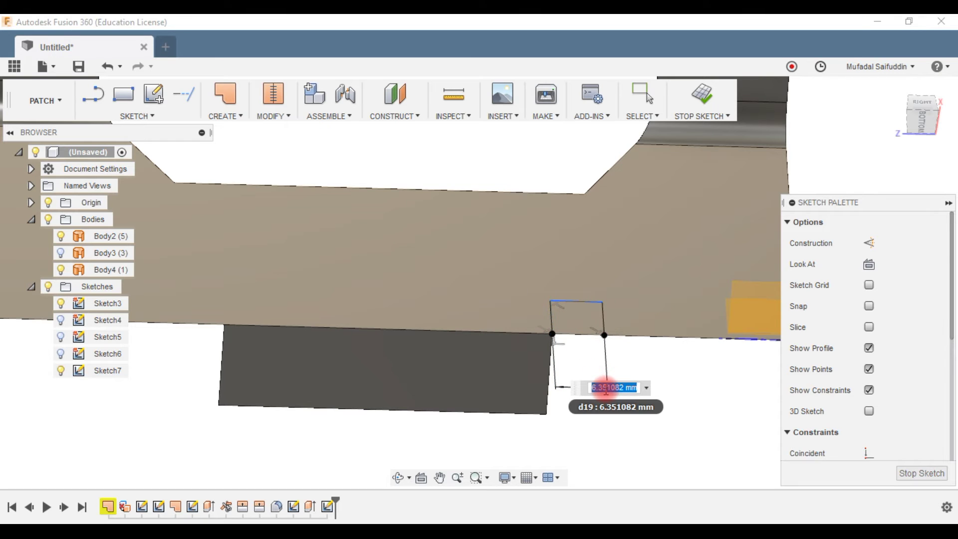
type("8")
key("Return")
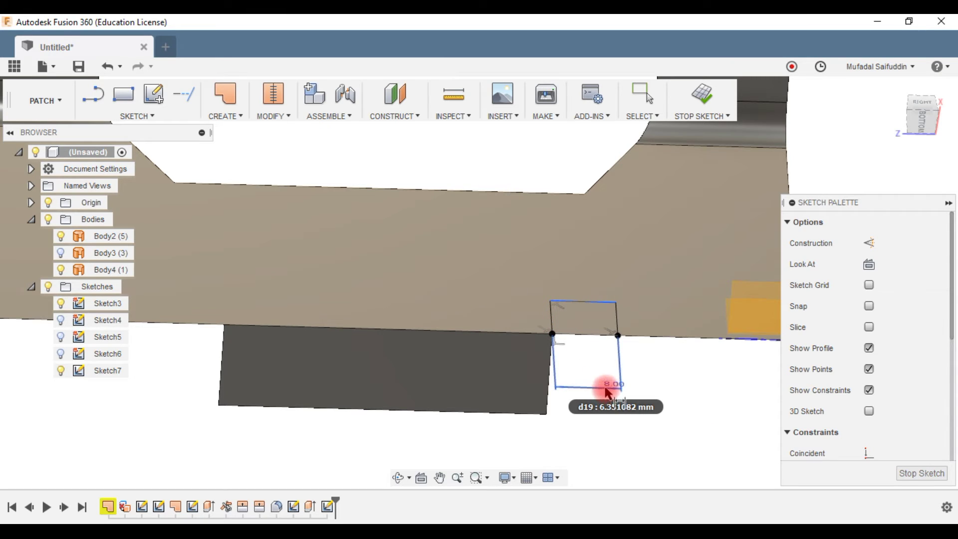
double_click(607, 387)
type("6")
key("Return")
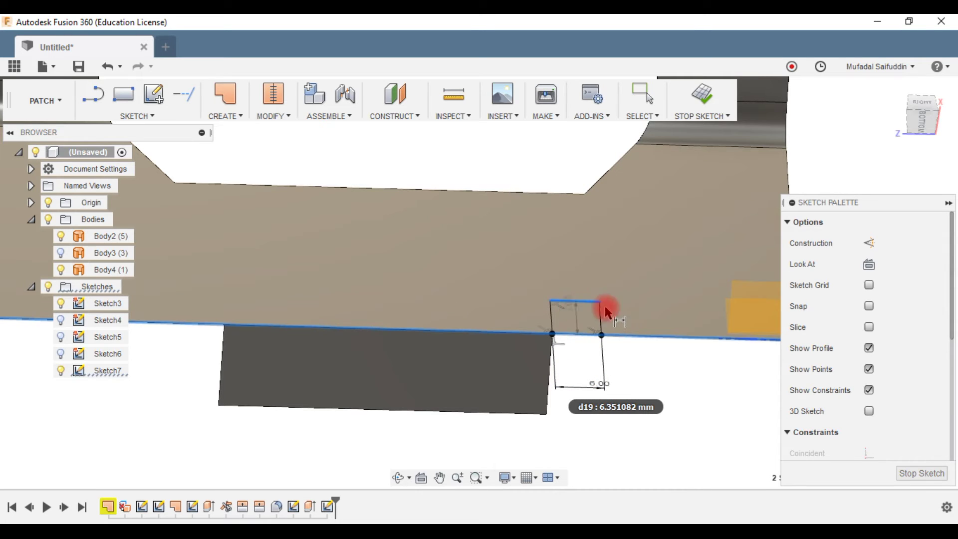
Set the notch height to 6 mm and finish Sketch7.
middle_click_drag(605, 310, 496, 319)
left_click(496, 316)
left_click(639, 313)
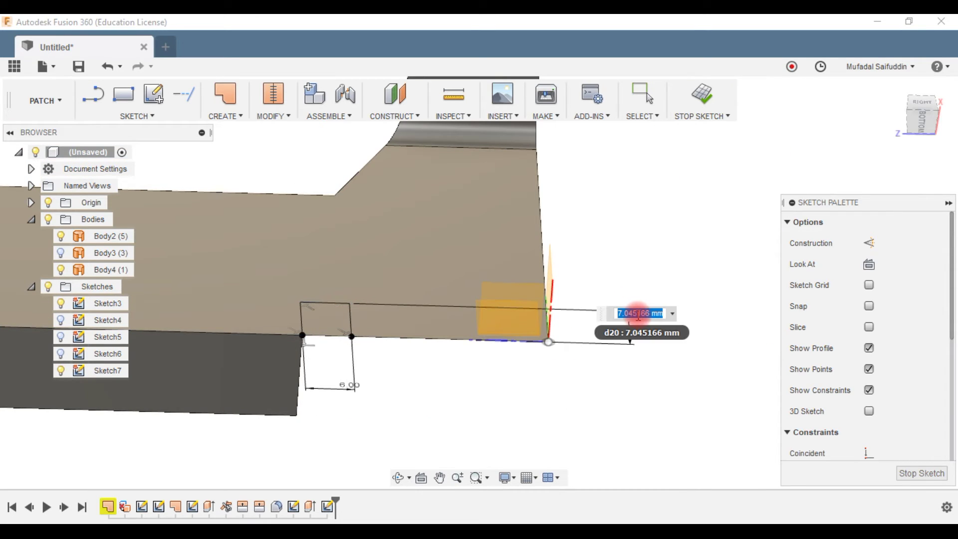
type("6")
key("Return")
middle_click_drag(399, 267, 482, 314)
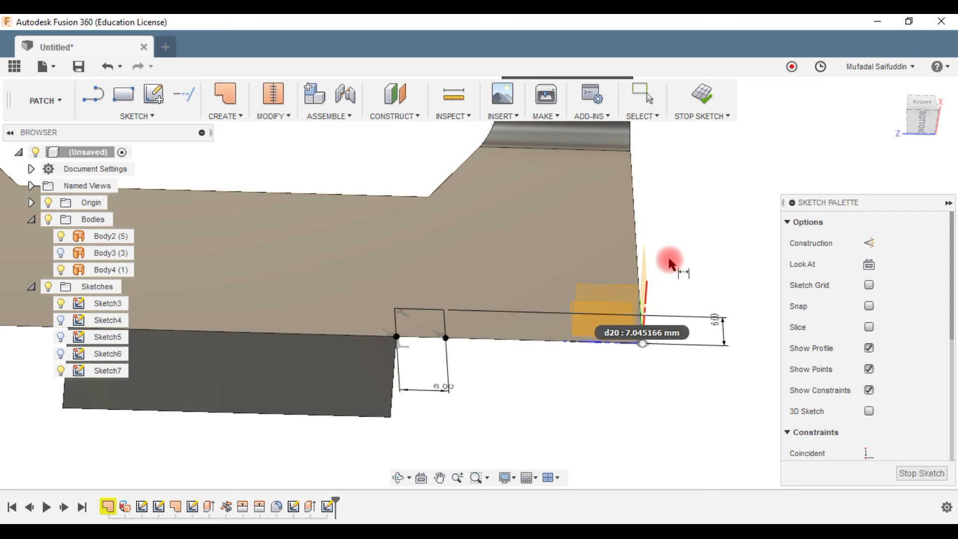
left_click(714, 120)
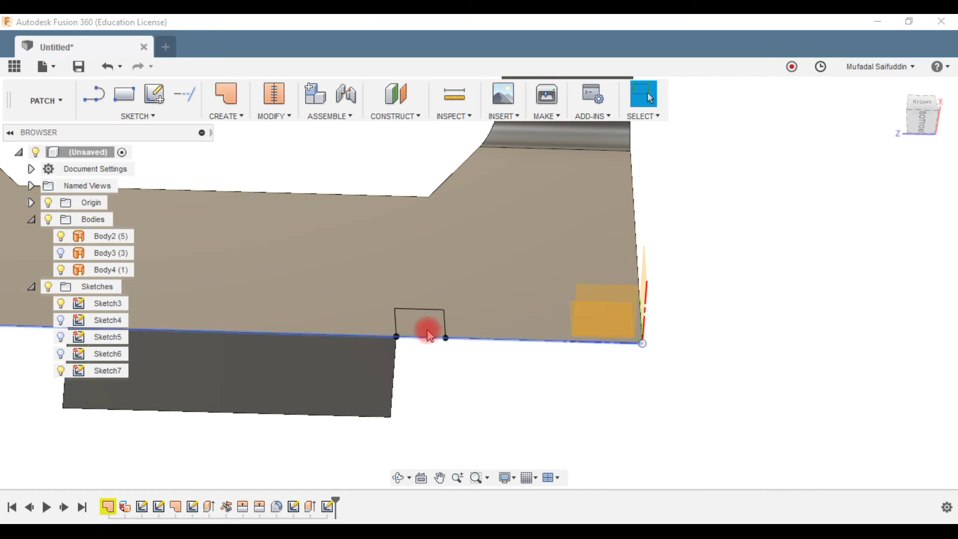
middle_click_drag(441, 358, 557, 344)
scroll(558, 344, "down", 2)
Extrude the Sketch7 notch rectangle symmetrically by 4.13 mm as new body Body5.
left_click(547, 331)
key("Escape")
left_click(239, 117)
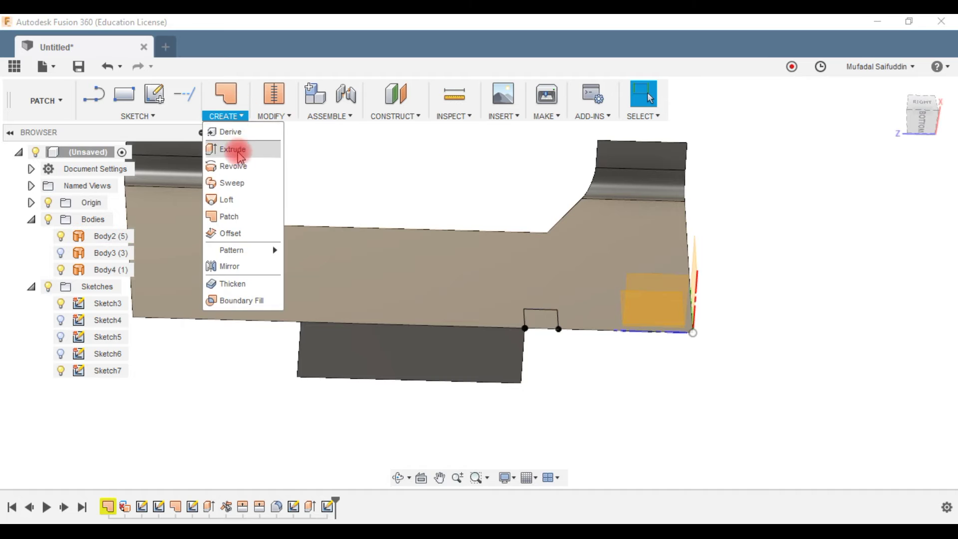
left_click(239, 148)
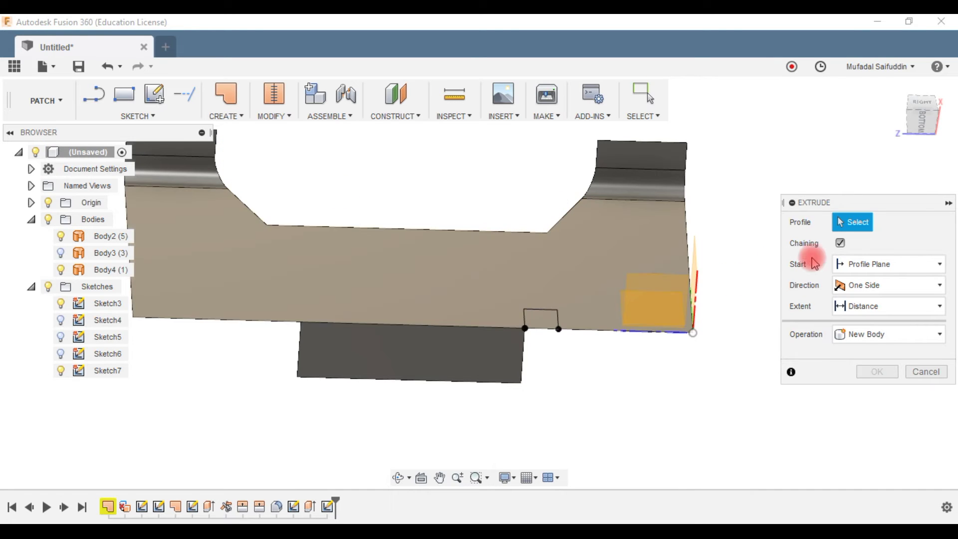
left_click(552, 320)
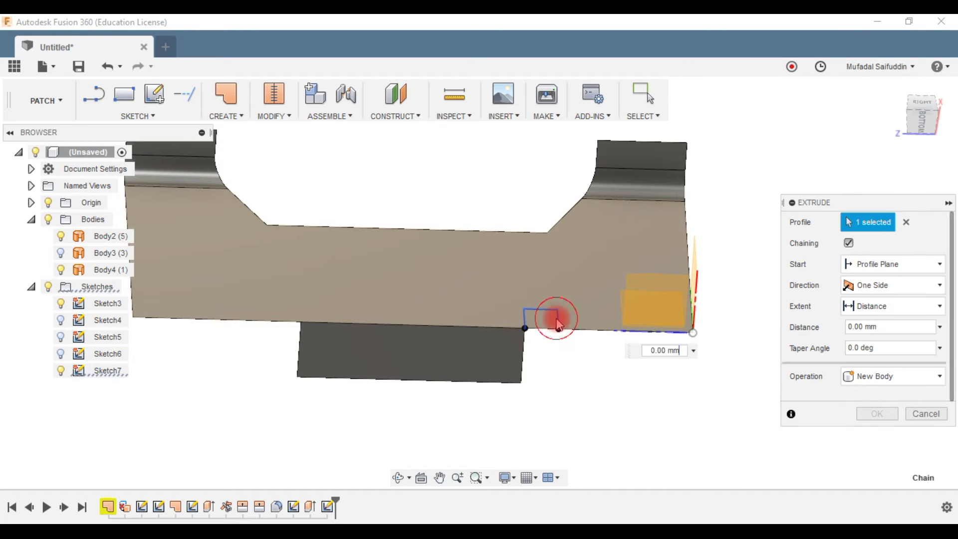
left_click(893, 285)
left_click(877, 335)
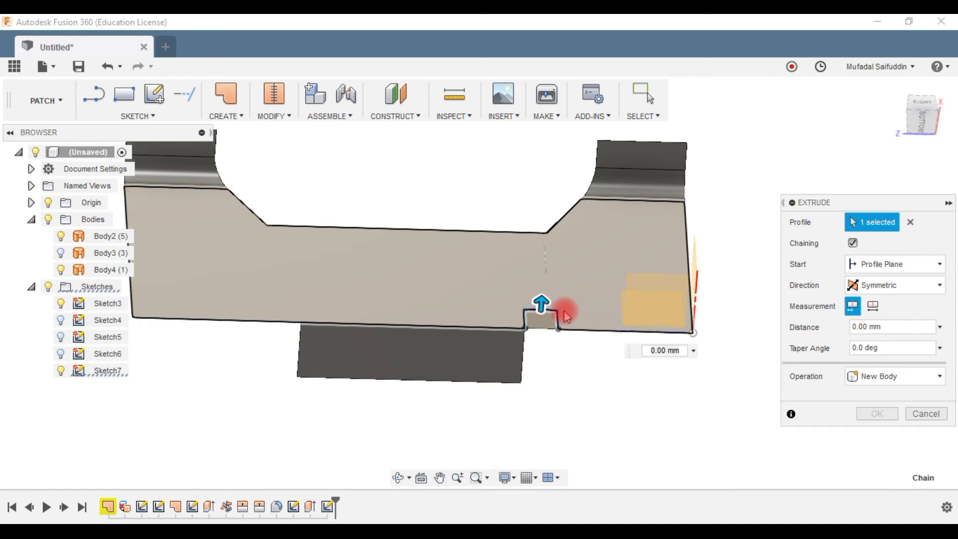
left_click_drag(544, 303, 546, 284)
scroll(552, 330, "down", 3)
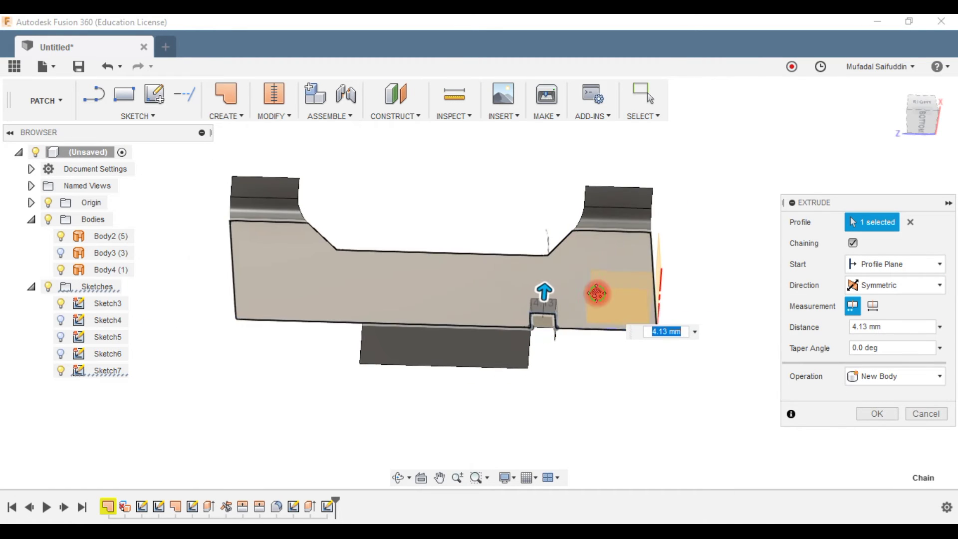
left_click(878, 414)
left_click(272, 119)
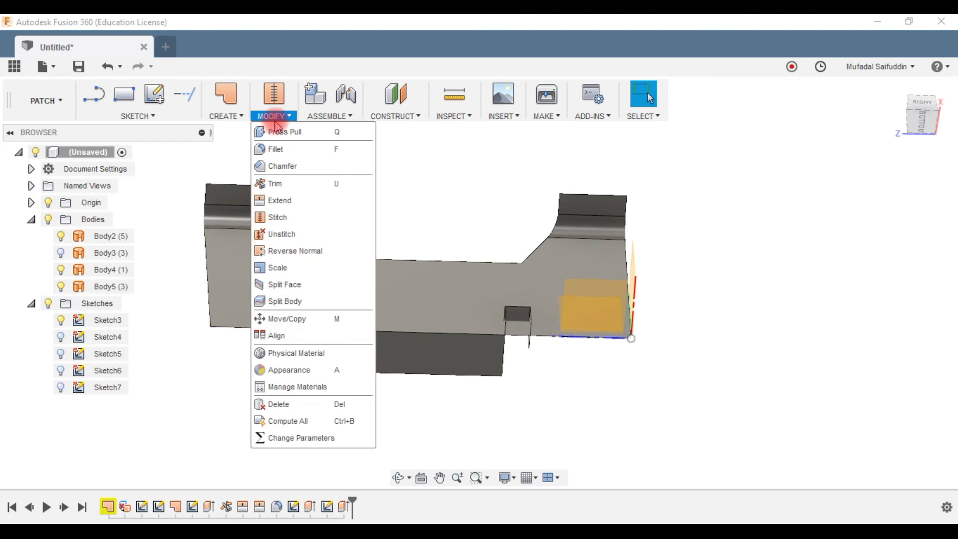
left_click(499, 165)
scroll(314, 222, "up", 2)
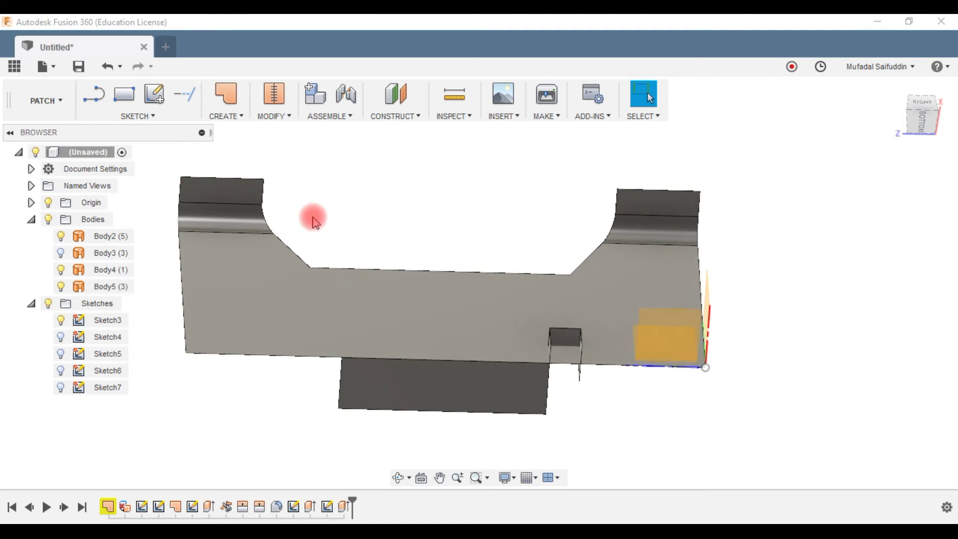
left_click(82, 287)
left_click(272, 118)
left_click(487, 168)
left_click(419, 119)
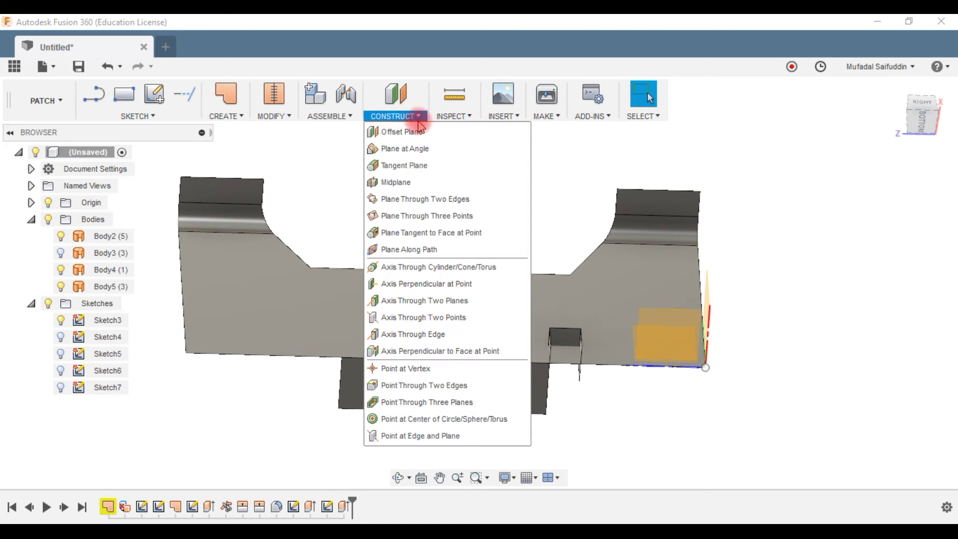
left_click(421, 249)
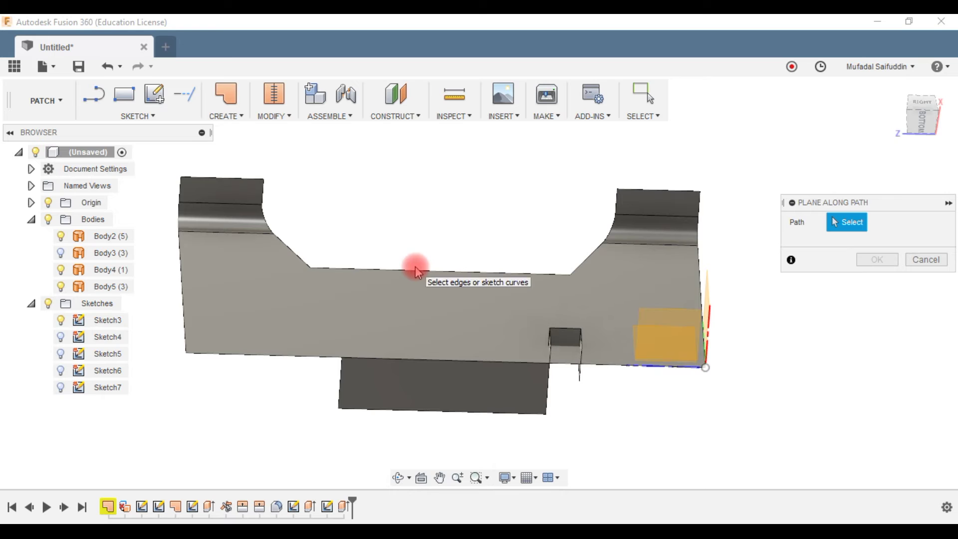
left_click(926, 260)
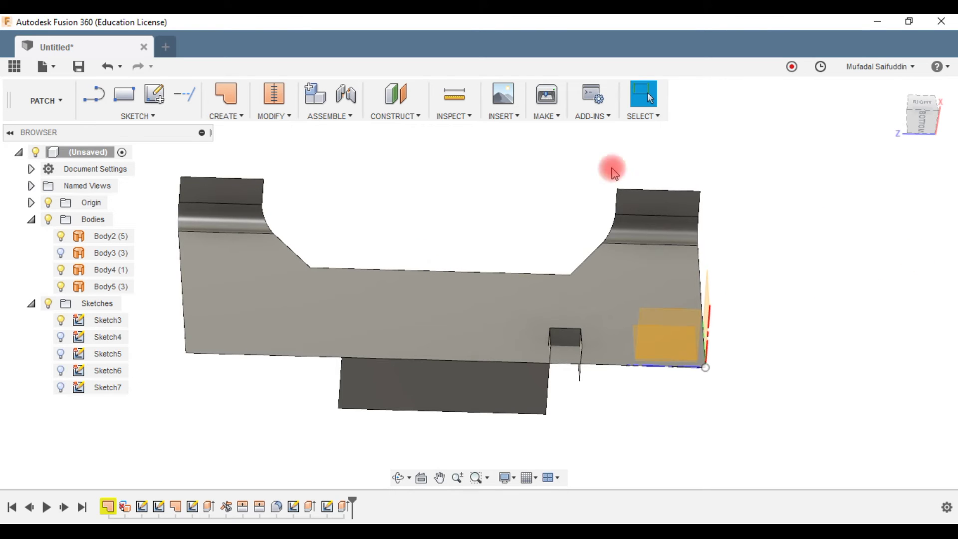
left_click(406, 118)
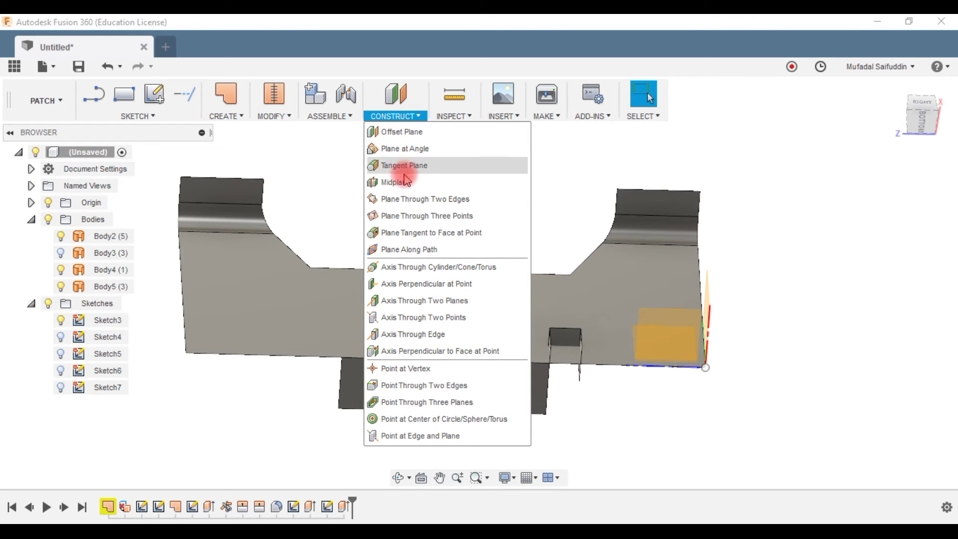
left_click(827, 302)
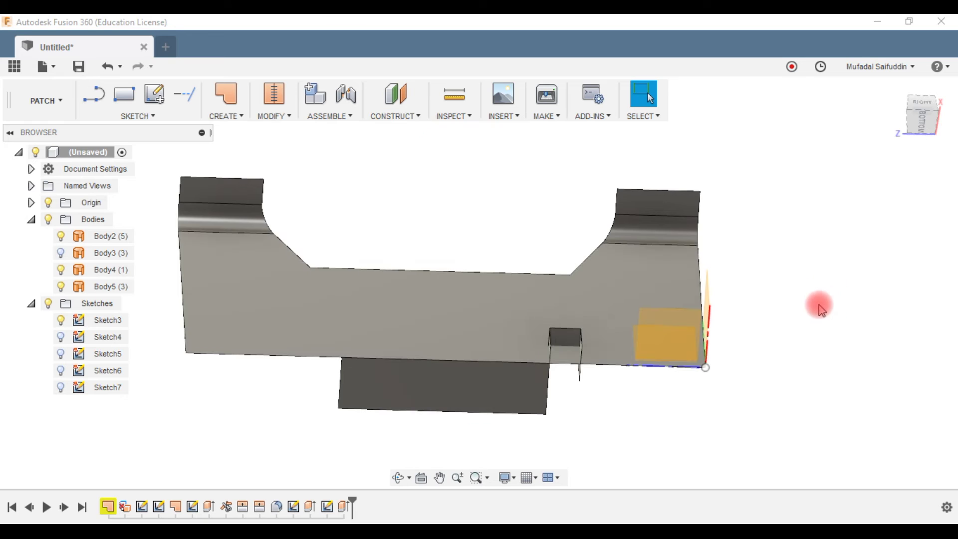
left_click(451, 97)
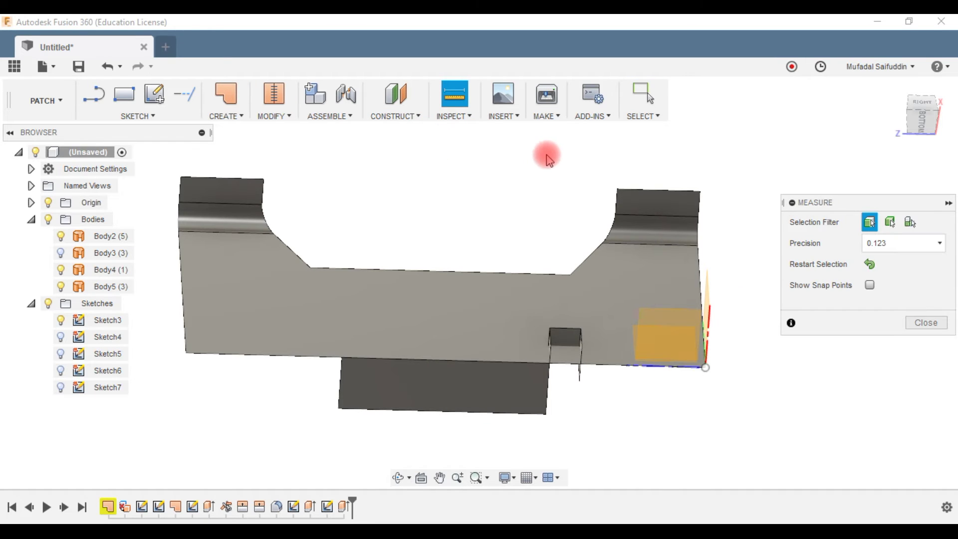
Measure the distance between the part's two end edges (100 mm).
left_click(707, 284)
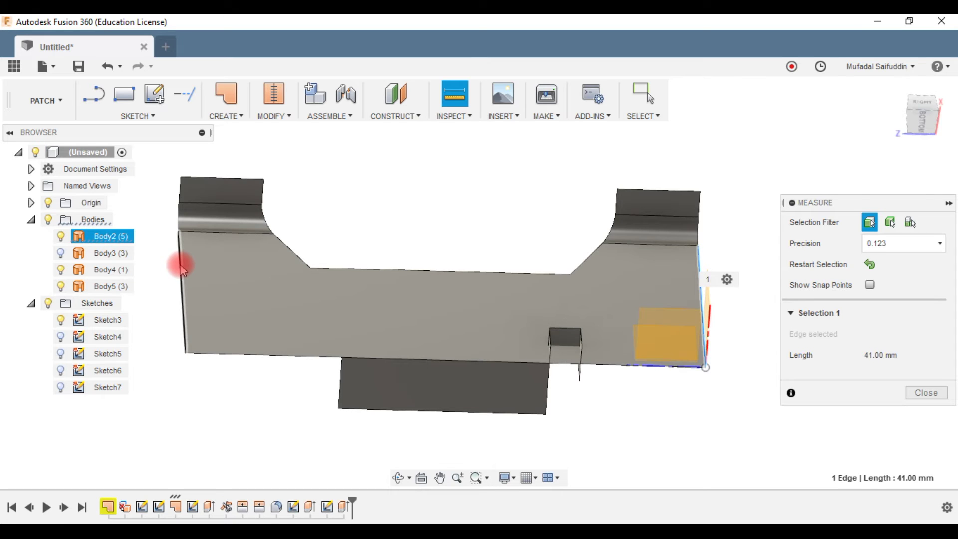
left_click(180, 266)
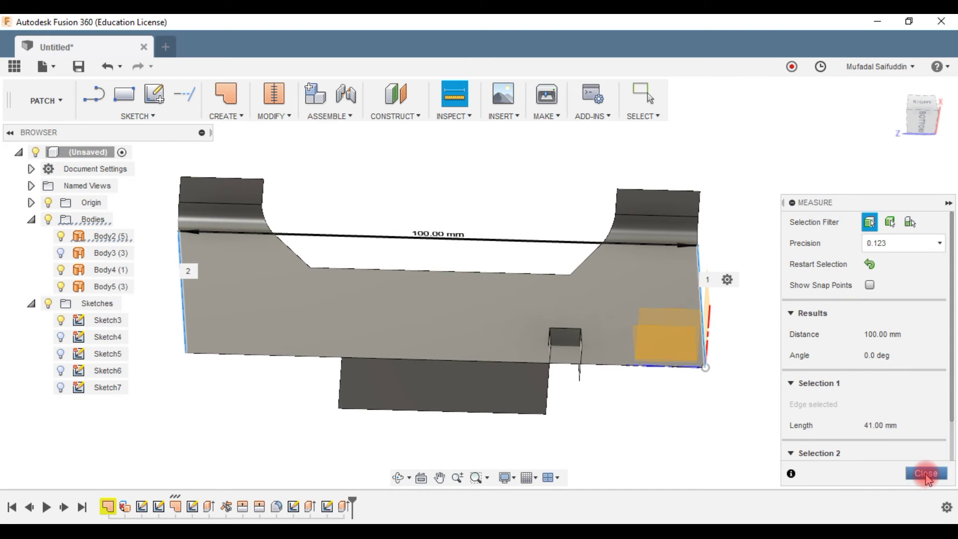
left_click(926, 474)
Add a construction plane offset inward from the right end face toward the part's middle.
left_click(392, 111)
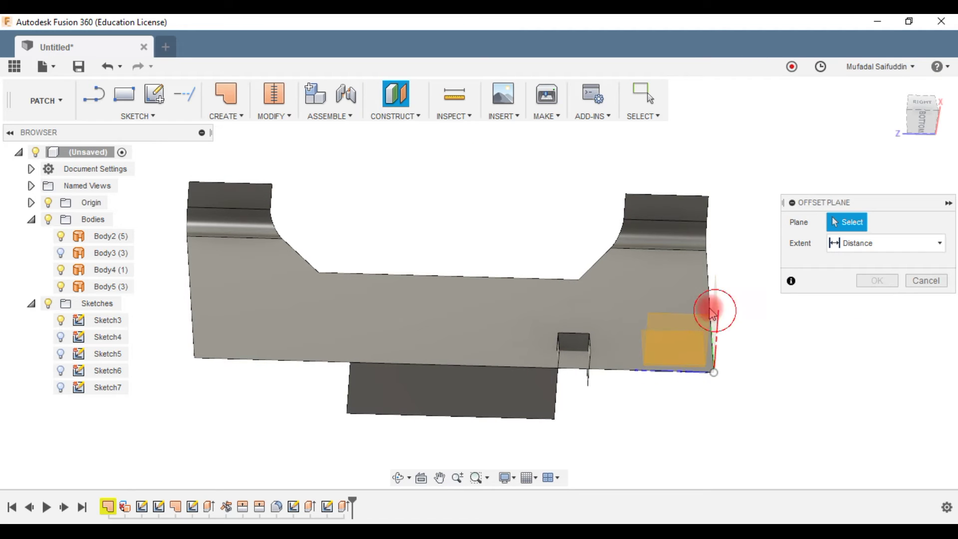
left_click(711, 313)
left_click_drag(708, 283, 465, 273)
left_click(901, 260)
type("0")
key("Return")
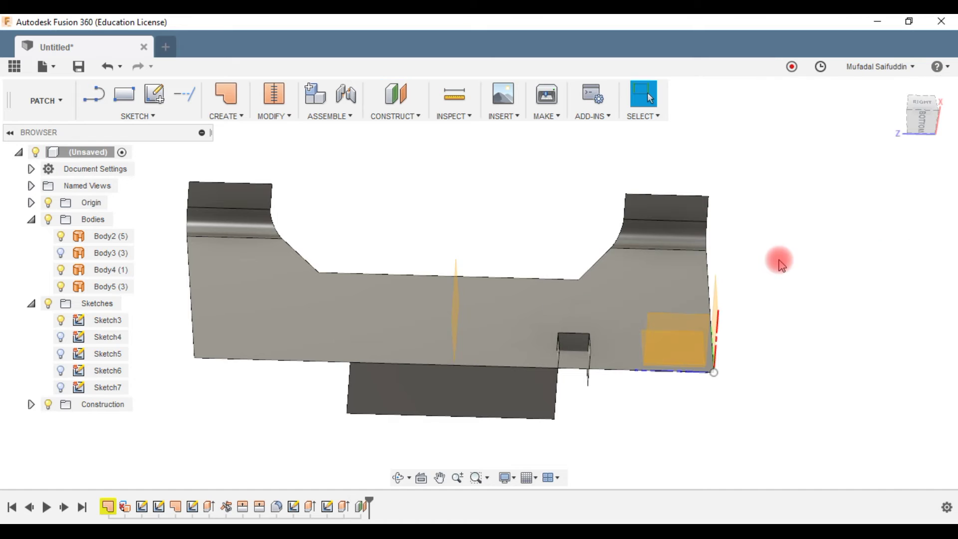
Mirror tab body Body5 across the middle construction plane, producing Body6.
left_click(287, 120)
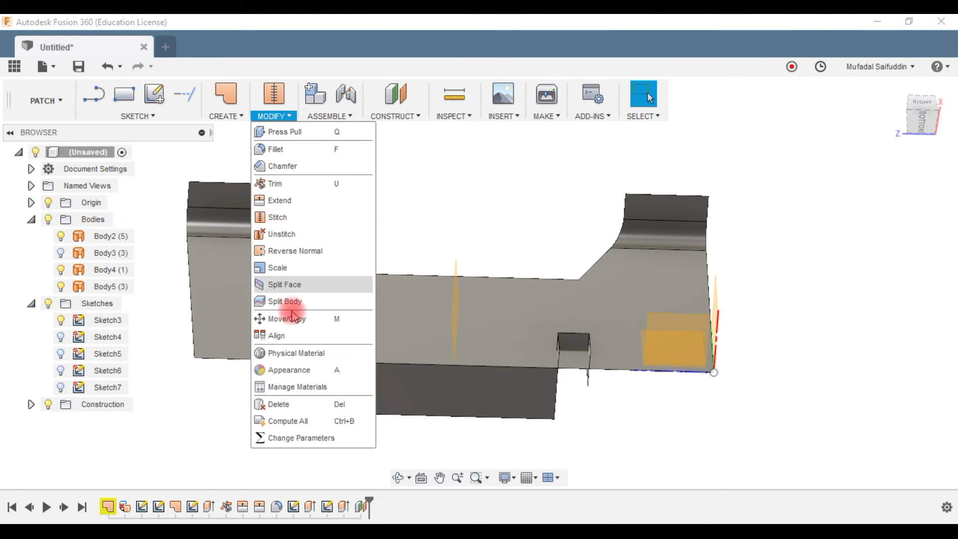
left_click(221, 96)
left_click(240, 265)
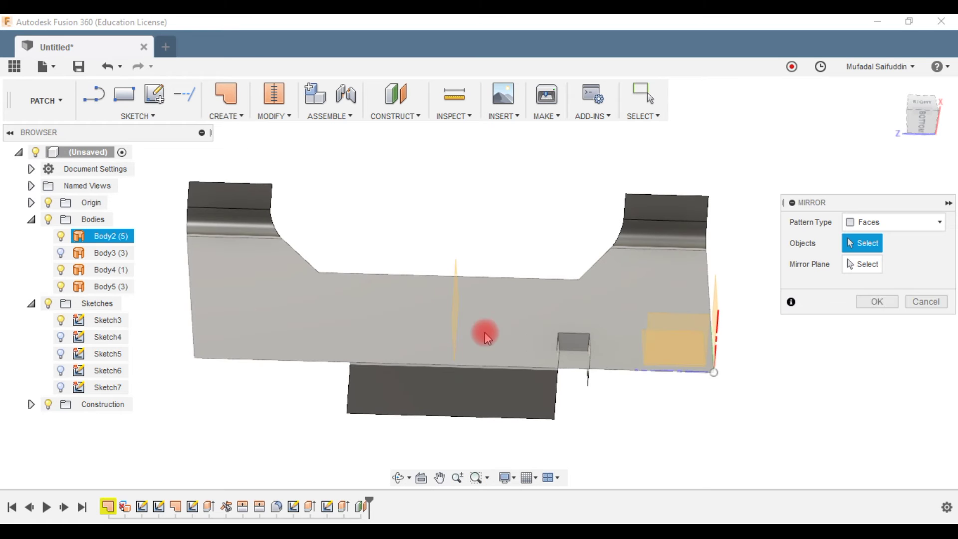
left_click(585, 342)
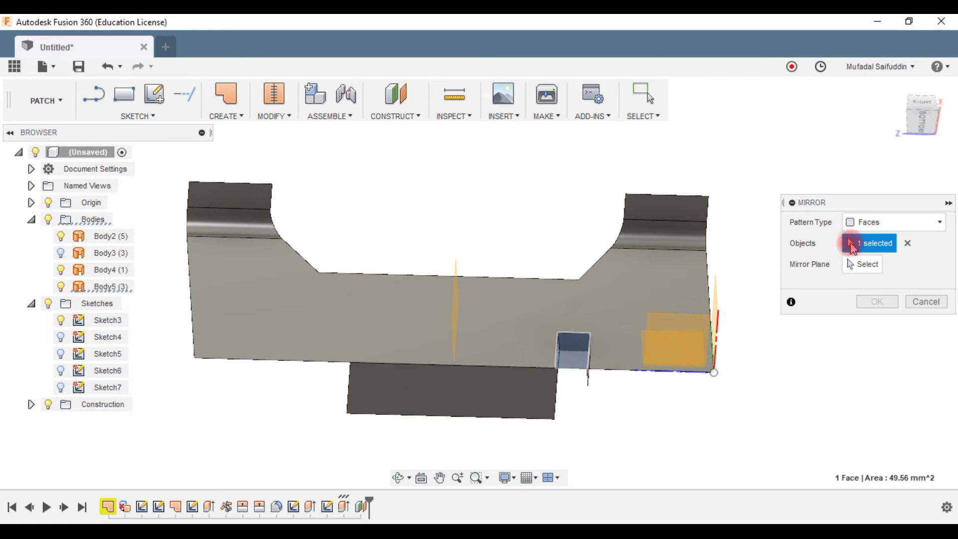
left_click(876, 222)
left_click(871, 258)
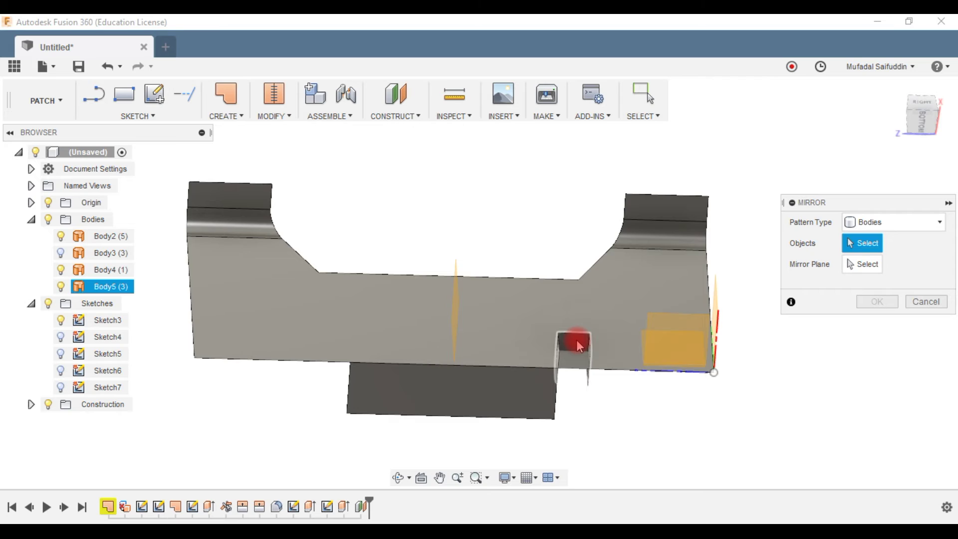
left_click(579, 346)
left_click(853, 262)
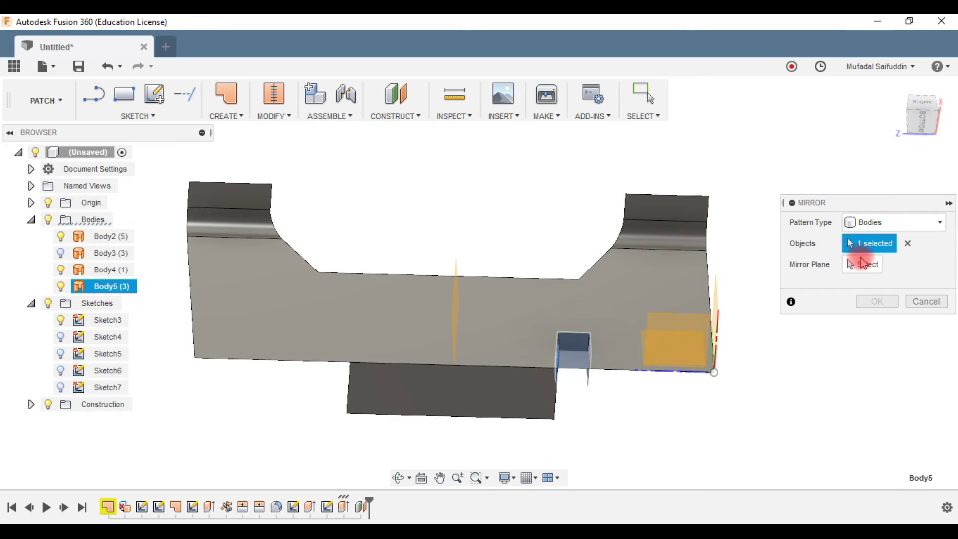
left_click(464, 298)
left_click(877, 301)
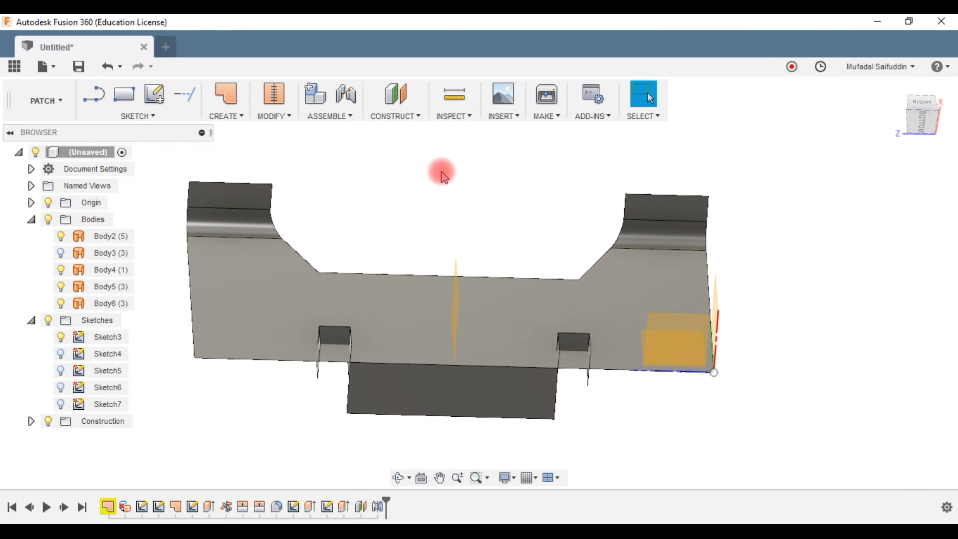
left_click(285, 117)
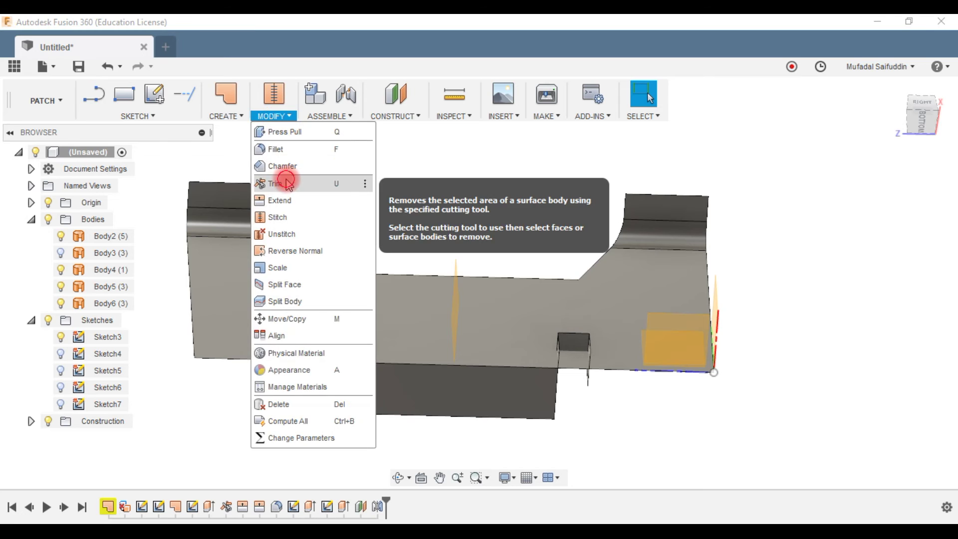
Trim the plate with the left tab, removing the face inside it.
left_click(285, 180)
scroll(523, 275, "down", 2)
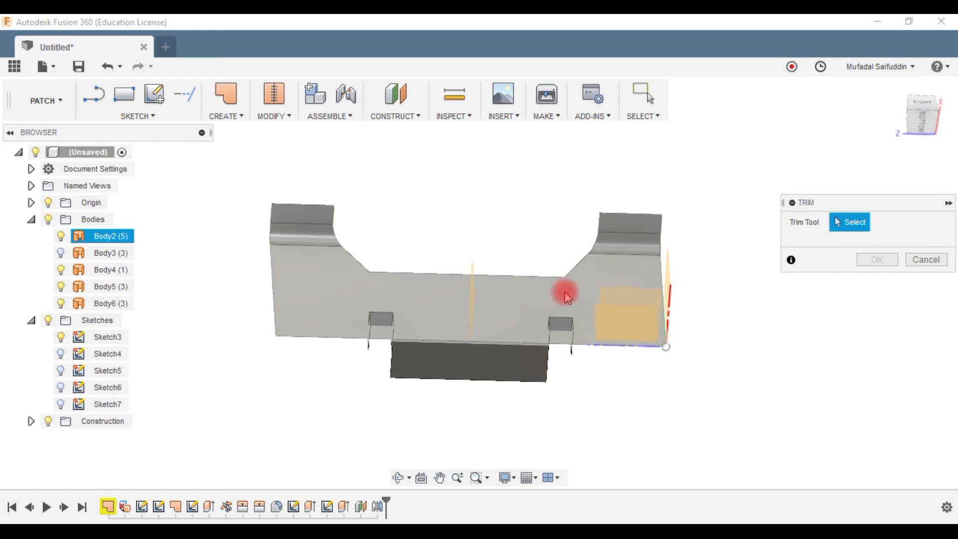
scroll(389, 344, "up", 3)
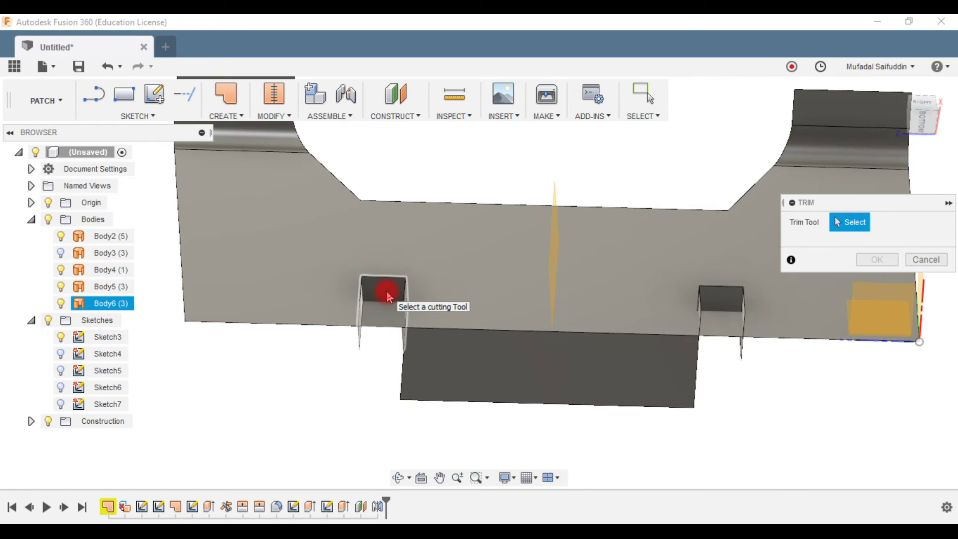
left_click(389, 298)
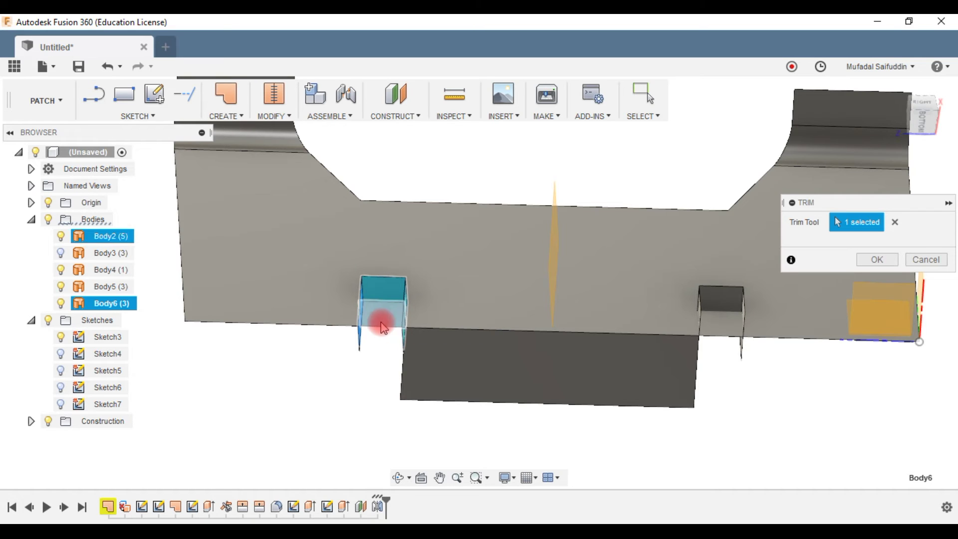
left_click(384, 327)
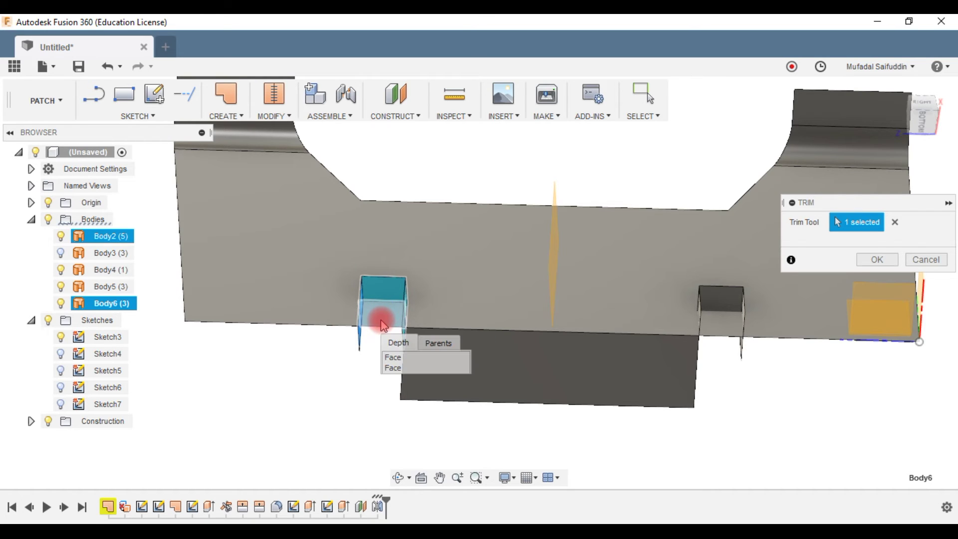
left_click(396, 358)
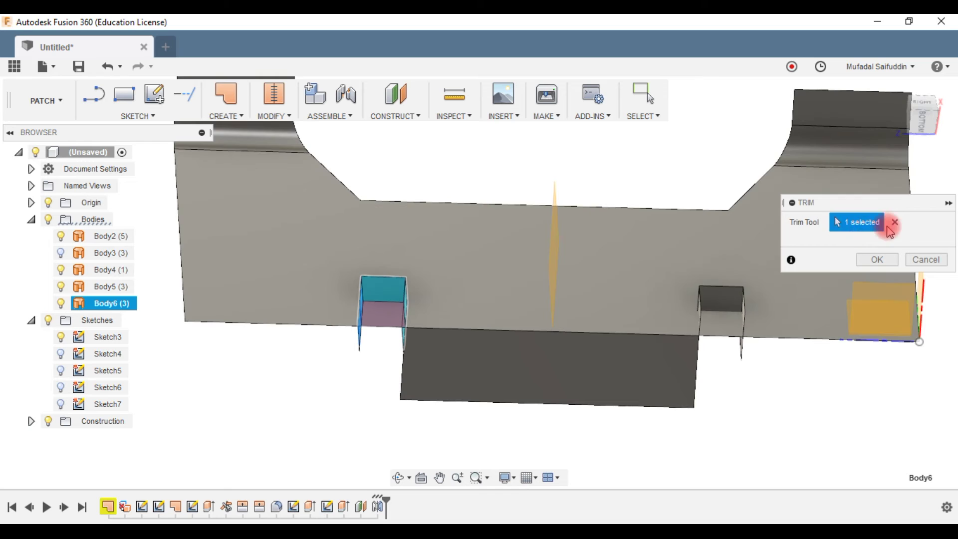
left_click(878, 259)
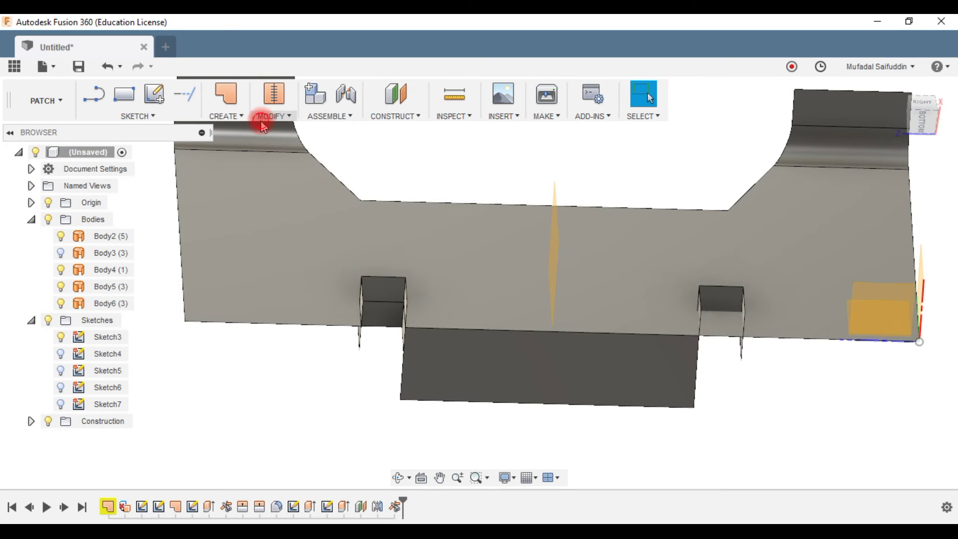
Trim the plate with the right tab to cut the matching notch.
left_click(262, 120)
left_click(278, 166)
left_click(753, 300)
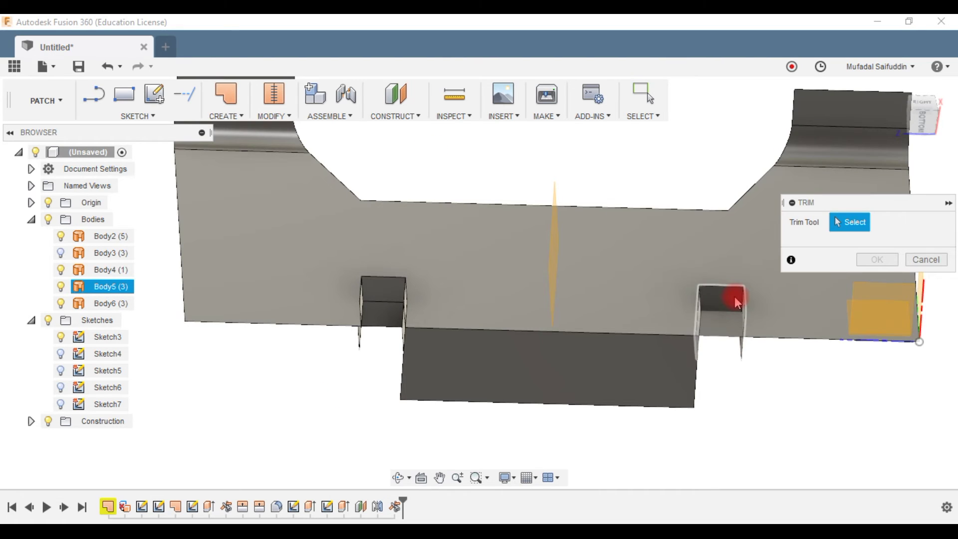
left_click(728, 333)
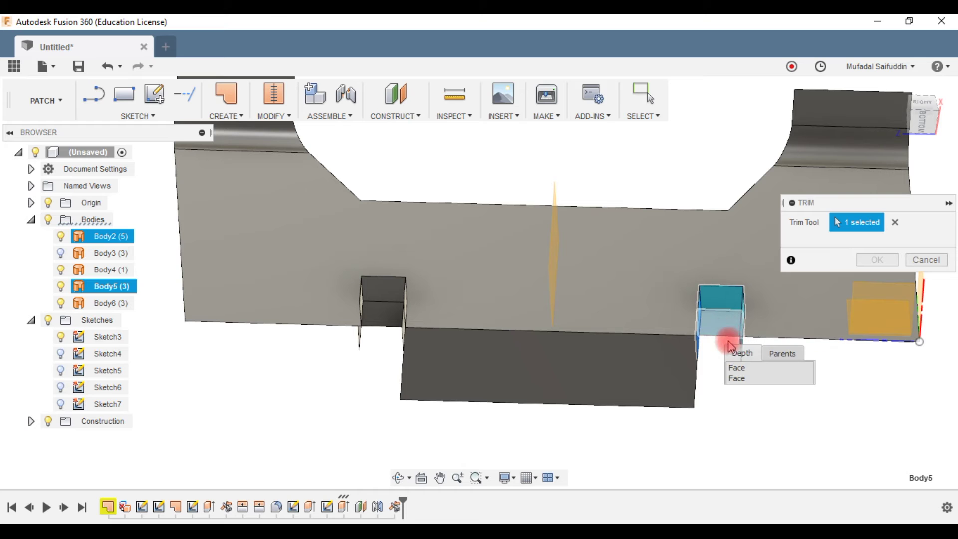
left_click(737, 368)
left_click(881, 260)
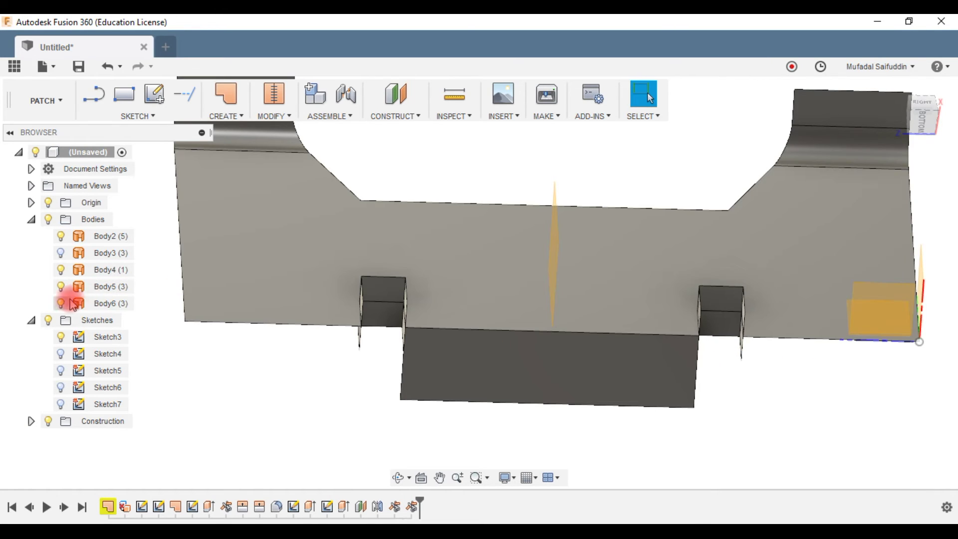
Hide the leftover tab bodies, including Body6, in the Browser.
left_click(72, 303)
left_click(61, 304)
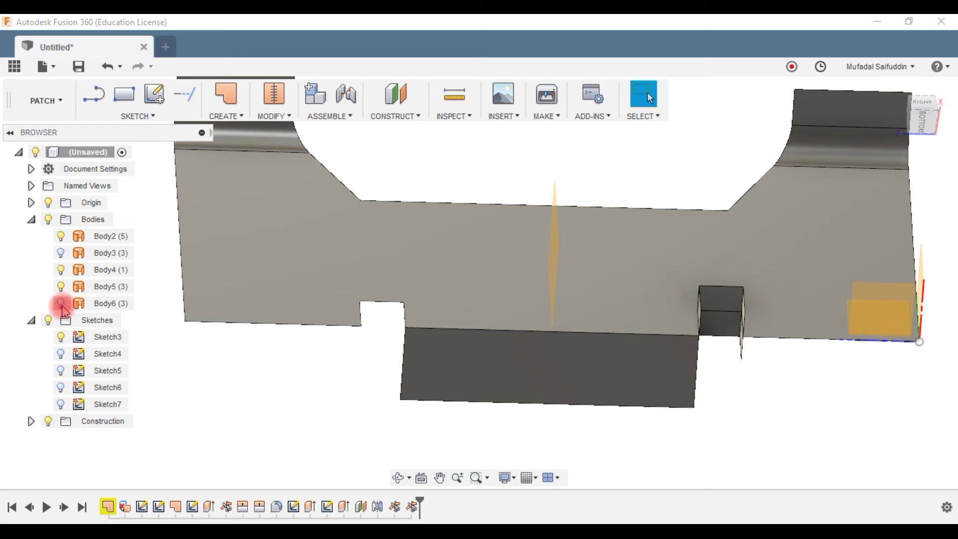
left_click(61, 292)
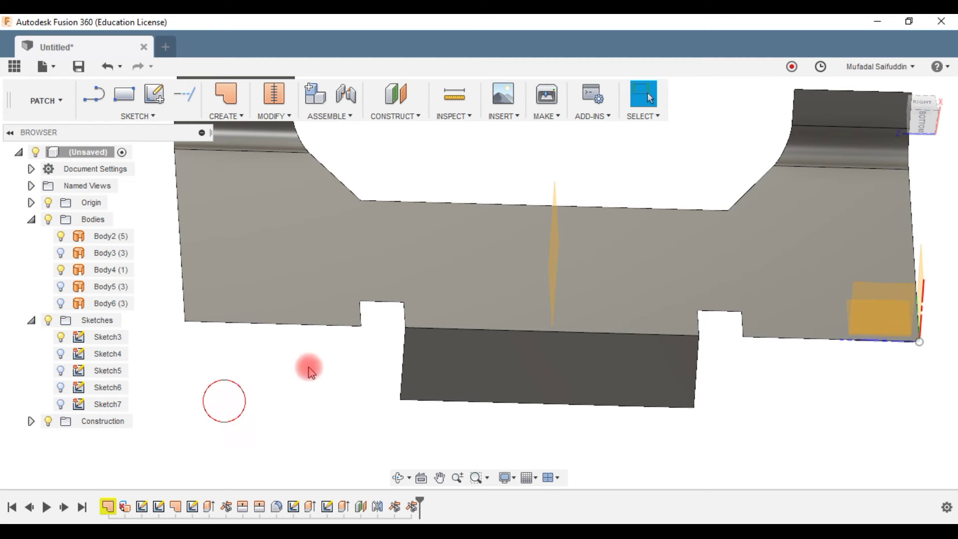
Stitch base surface Body2 and front flange Body4 into one body.
scroll(308, 368, "down", 3)
left_click(473, 351)
middle_click_drag(473, 351, 439, 361, "shift")
left_click_drag(418, 373, 439, 368)
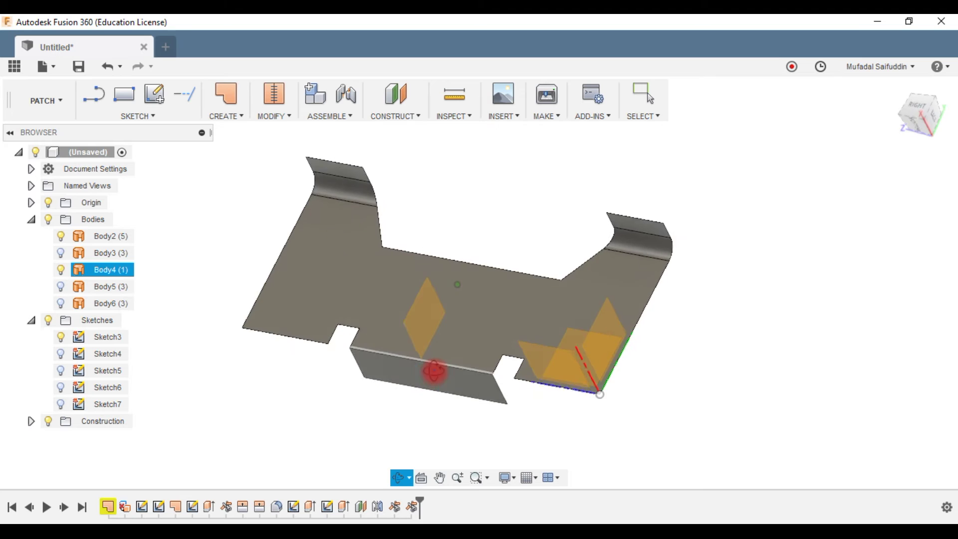
key("Escape")
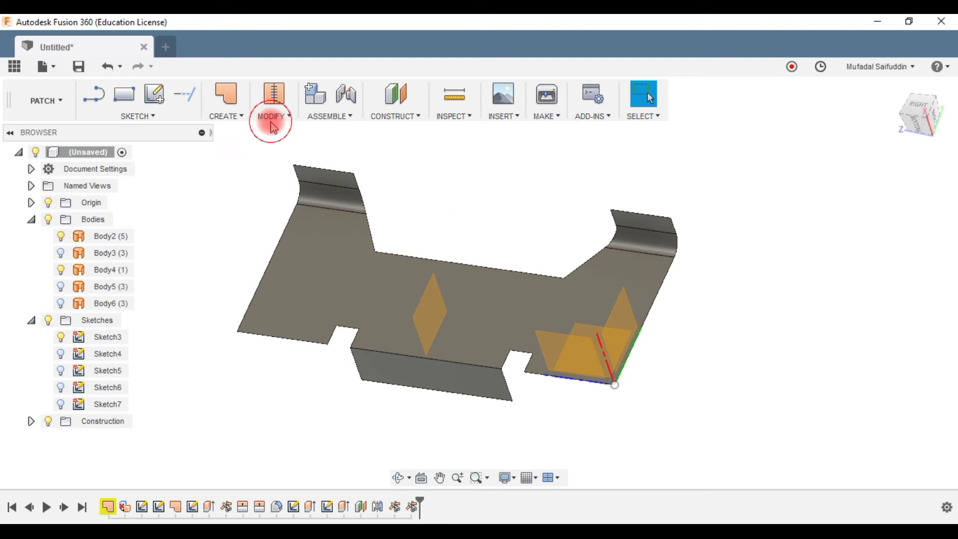
left_click(273, 125)
left_click(431, 353)
left_click(421, 373)
left_click(103, 270)
left_click(116, 240, "ctrl")
left_click(273, 115)
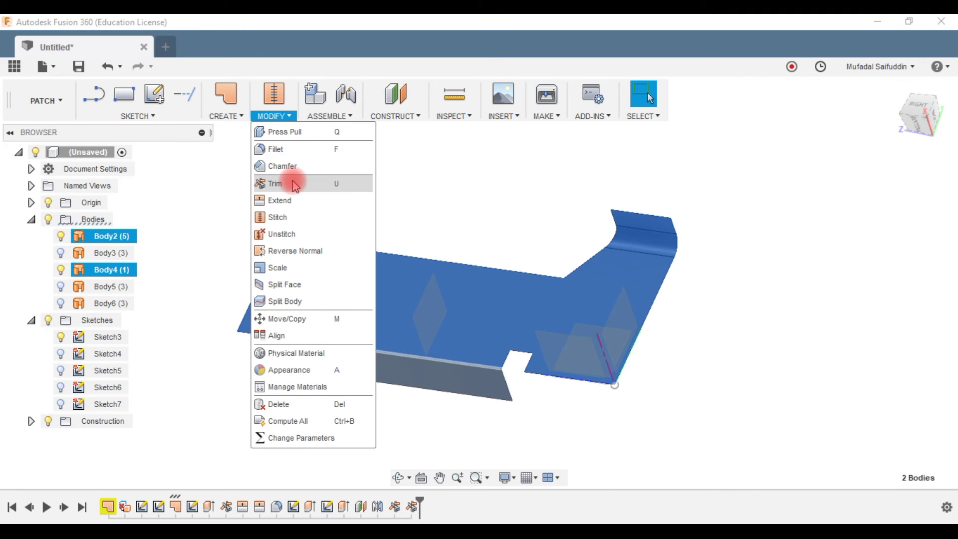
left_click(226, 116)
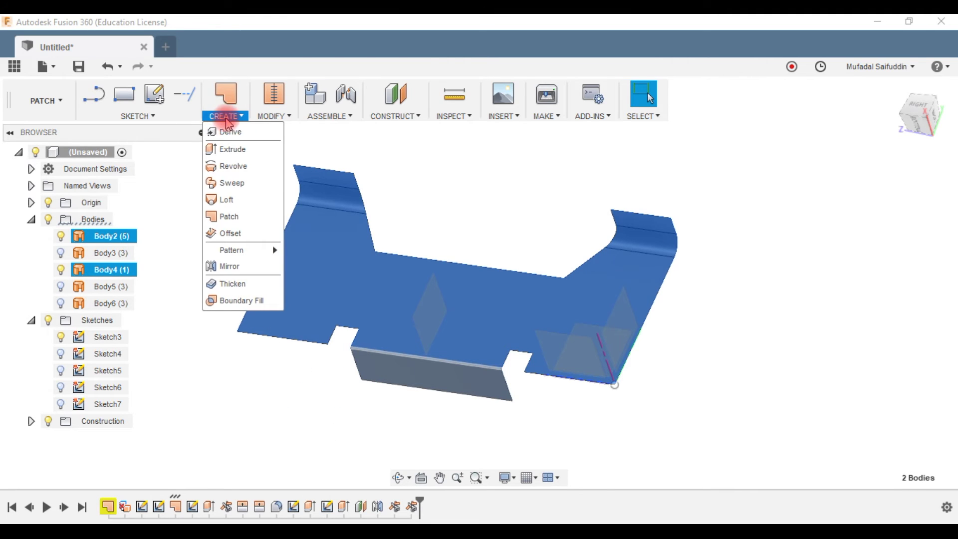
left_click(273, 115)
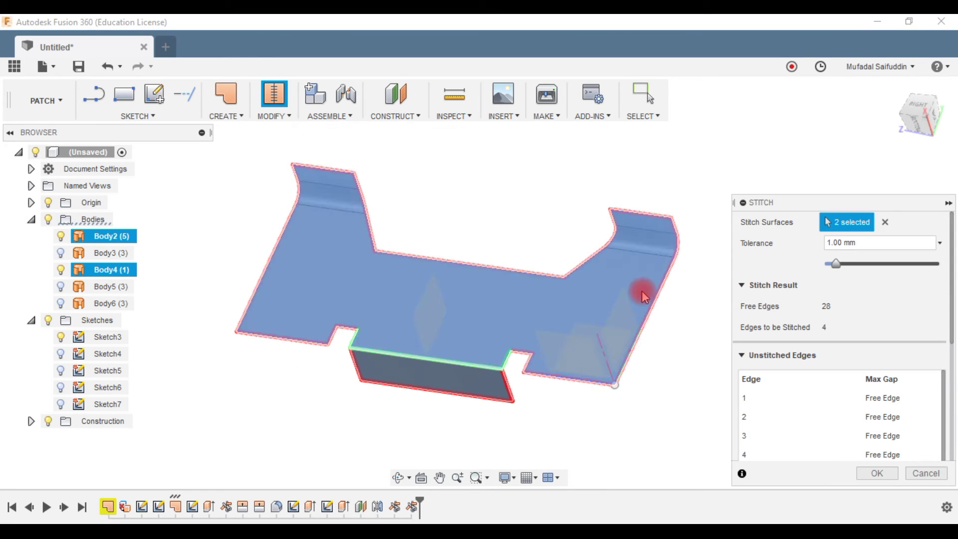
left_click(883, 474)
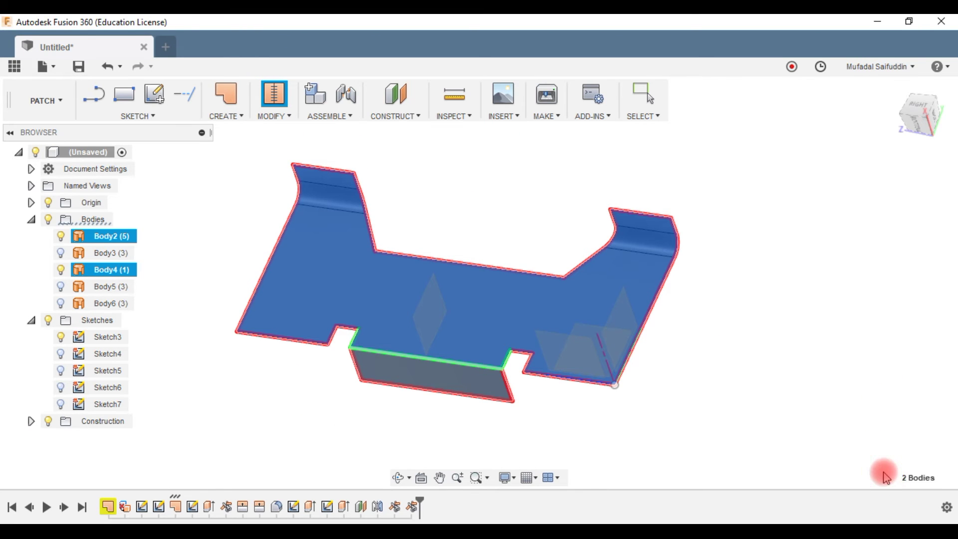
Fillet the edge where the flange meets the base with a 3.885 mm radius.
left_click(278, 118)
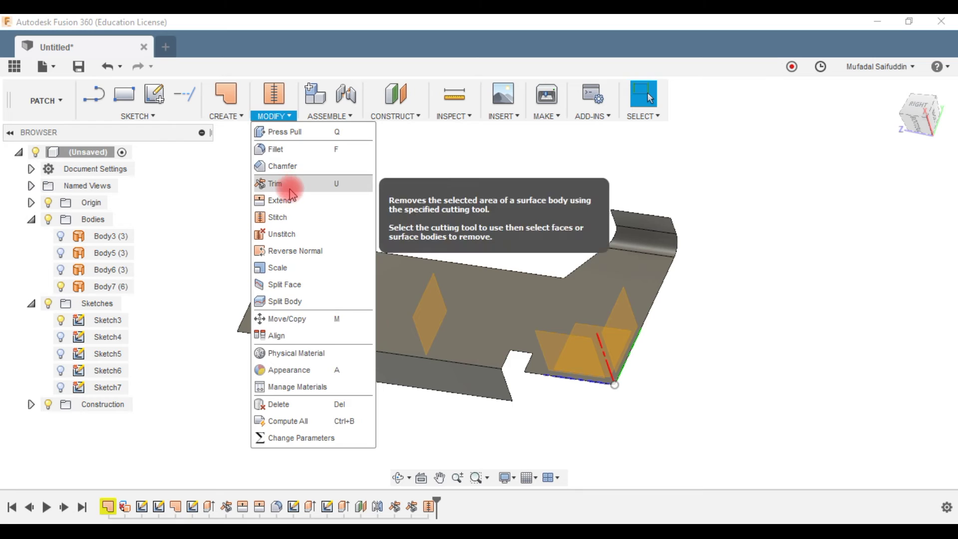
left_click(289, 149)
left_click(447, 363)
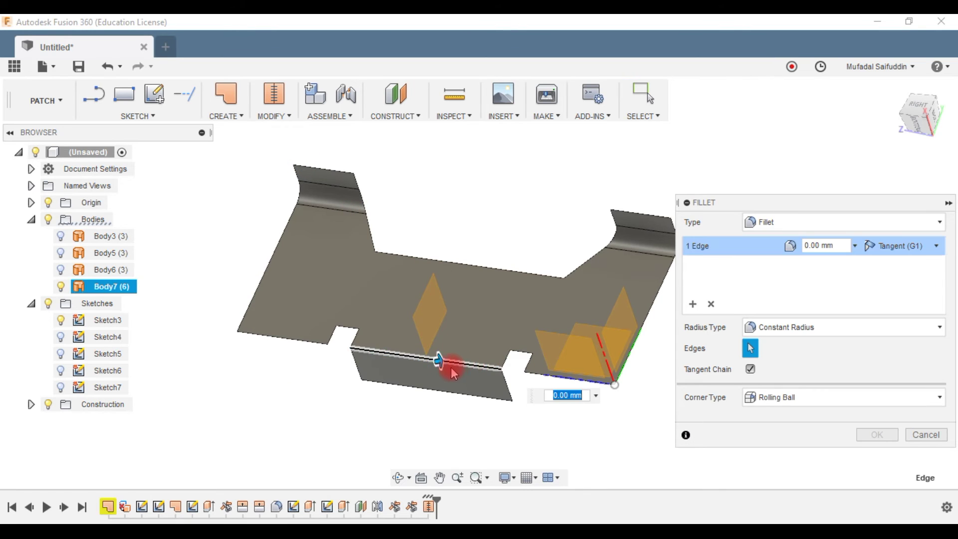
left_click_drag(439, 361, 442, 361)
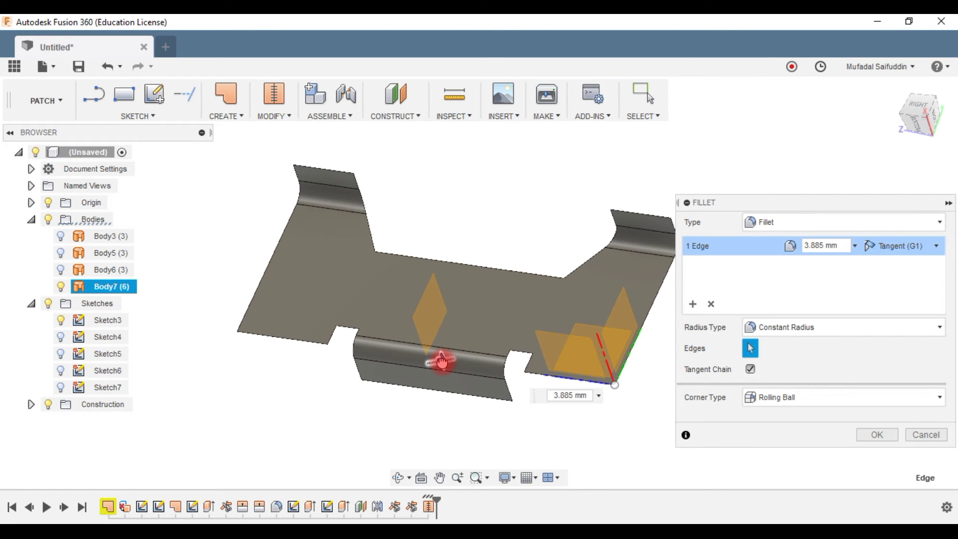
left_click(684, 287)
left_click(840, 246)
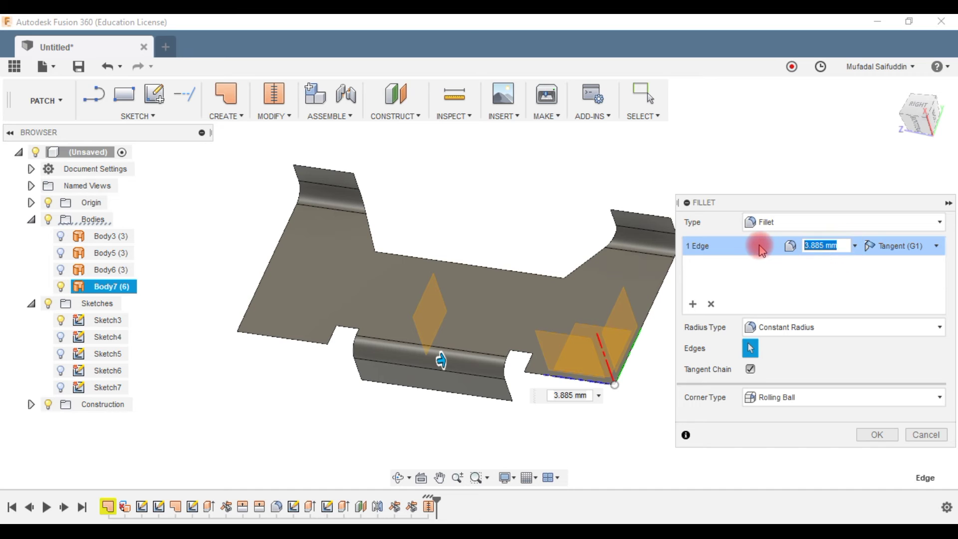
type("3")
key("Return")
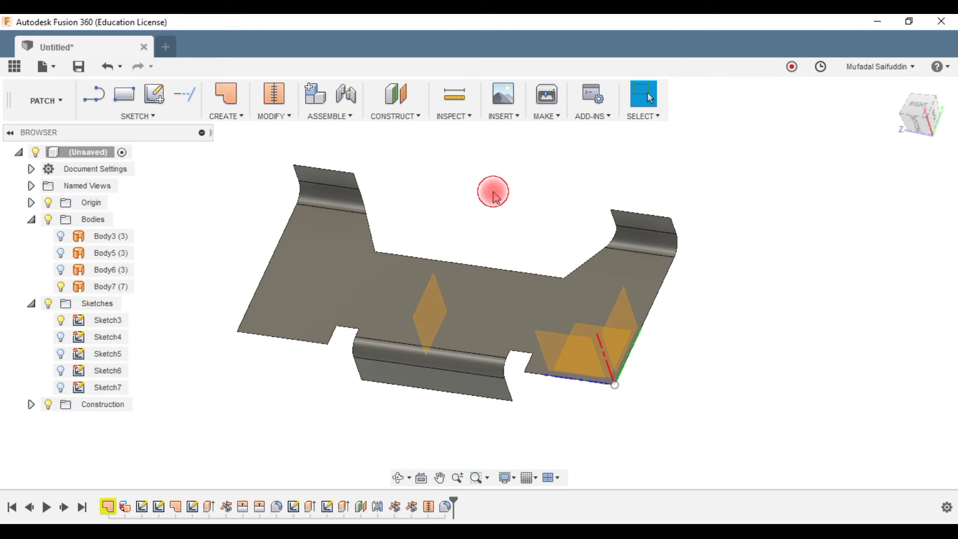
mouse_move(481, 261)
middle_mouse_down("shift")
mouse_move(427, 256)
mouse_move(442, 240)
mouse_move(518, 241)
mouse_move(467, 259)
mouse_move(507, 260)
mouse_move(424, 197)
middle_mouse_up("shift")
Thicken the stitched surface by 2.50 mm into a new solid body.
left_click(266, 116)
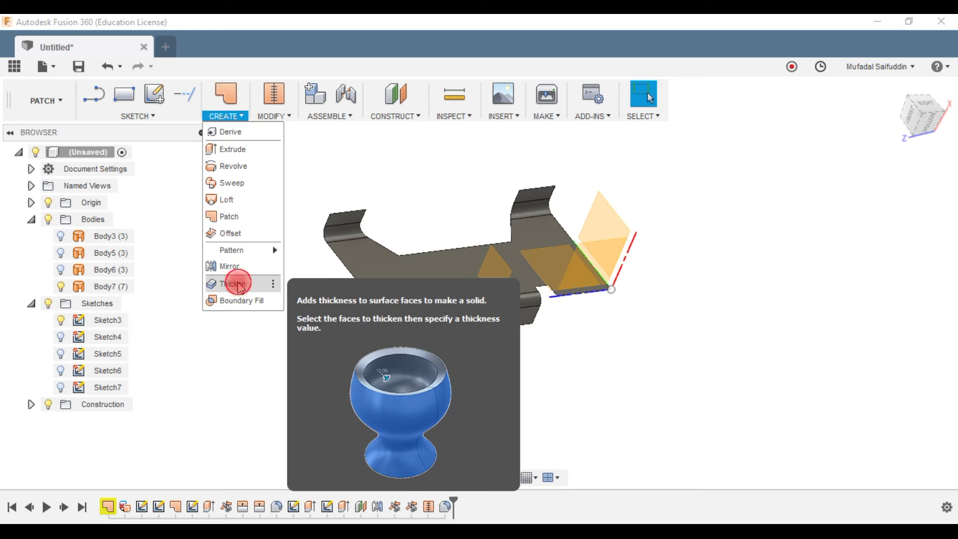
left_click(239, 283)
left_click(416, 293)
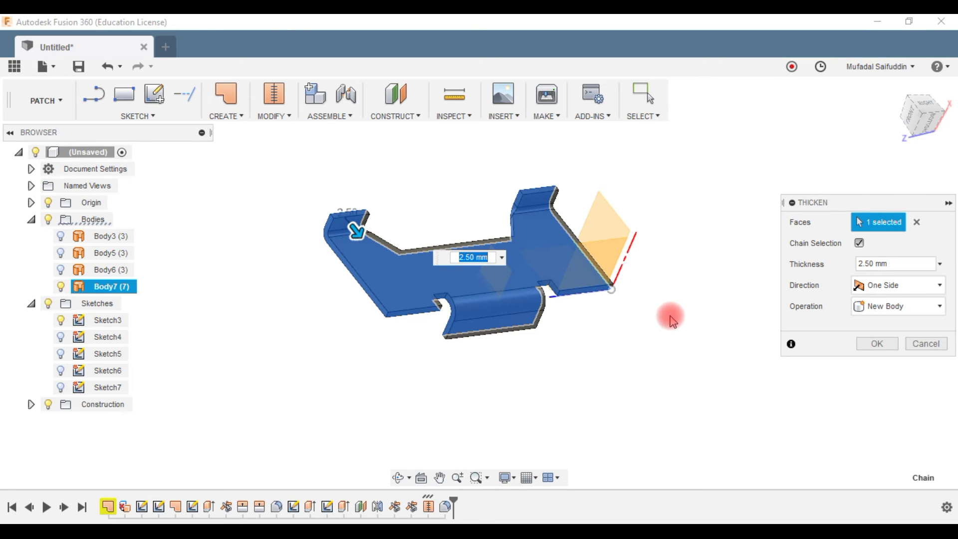
middle_click_drag(481, 321, 552, 298, "shift")
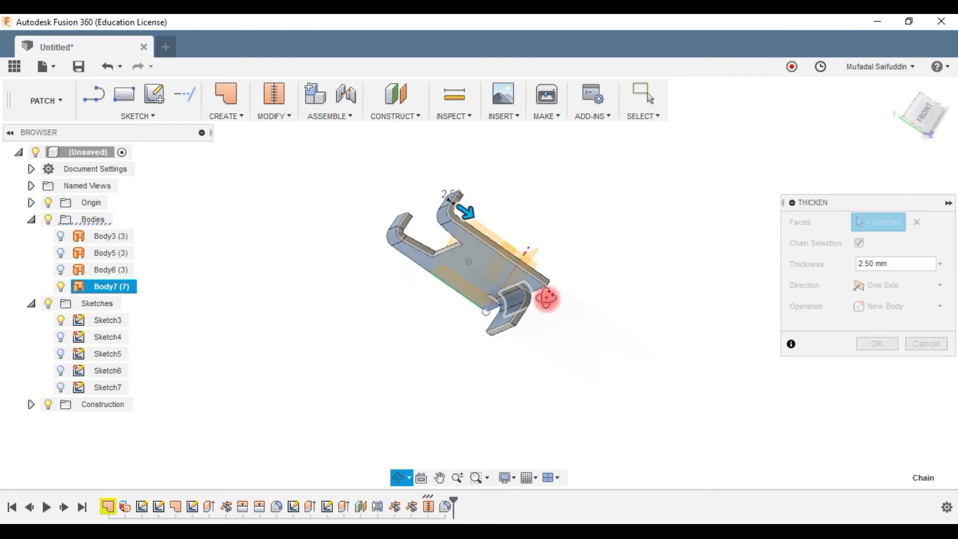
middle_click_drag(552, 298, 466, 321, "shift")
left_click(805, 320)
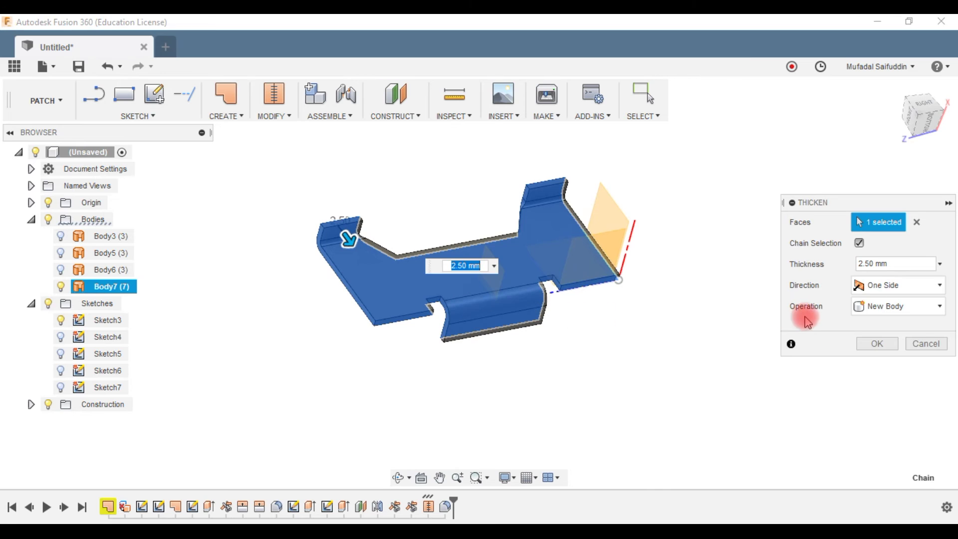
left_click(876, 338)
mouse_move(609, 316)
middle_mouse_down("shift")
mouse_move(526, 353)
mouse_move(560, 322)
middle_mouse_up("shift")
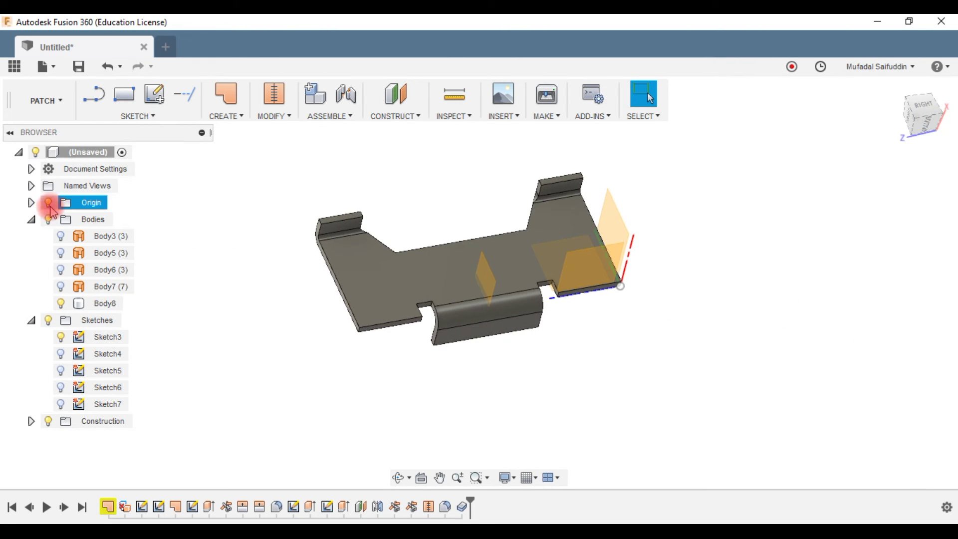
Hide the origin and construction planes.
left_click(48, 205)
middle_click_drag(449, 260, 506, 316)
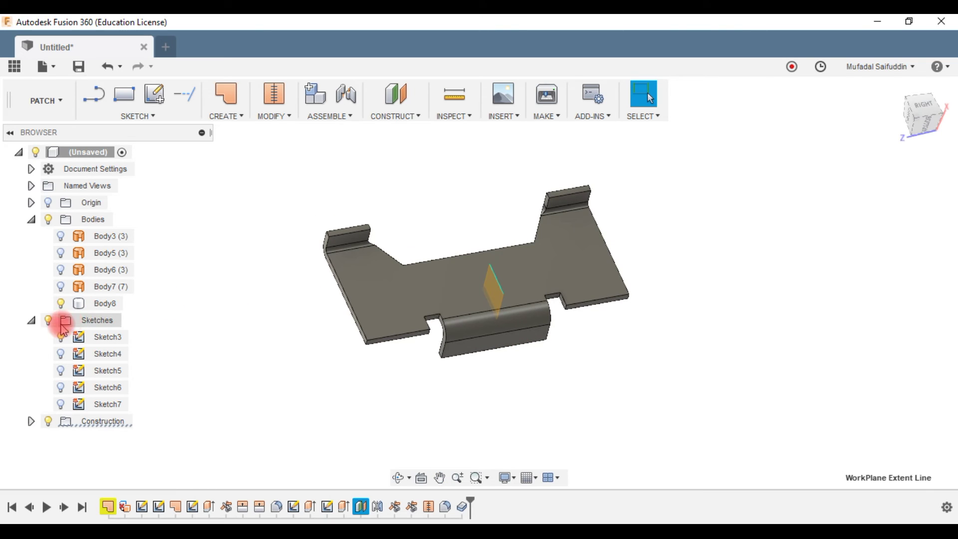
left_click(47, 421)
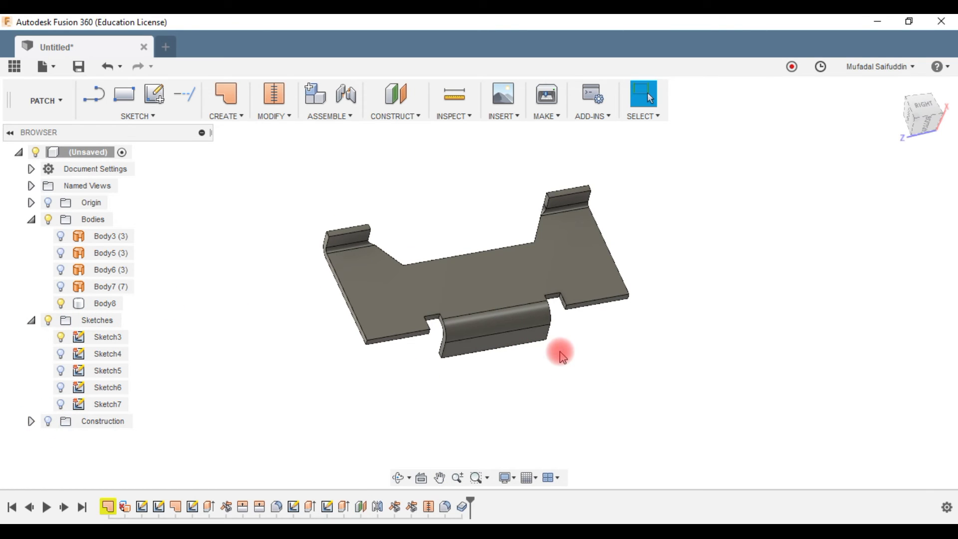
Start a fillet and select the first notch corner edges.
left_click(280, 118)
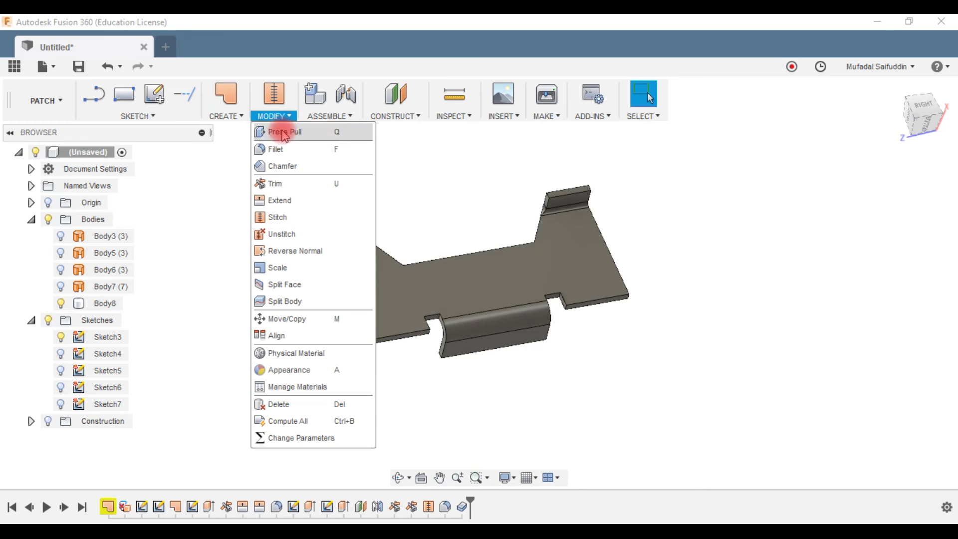
left_click(289, 150)
scroll(573, 316, "up", 3)
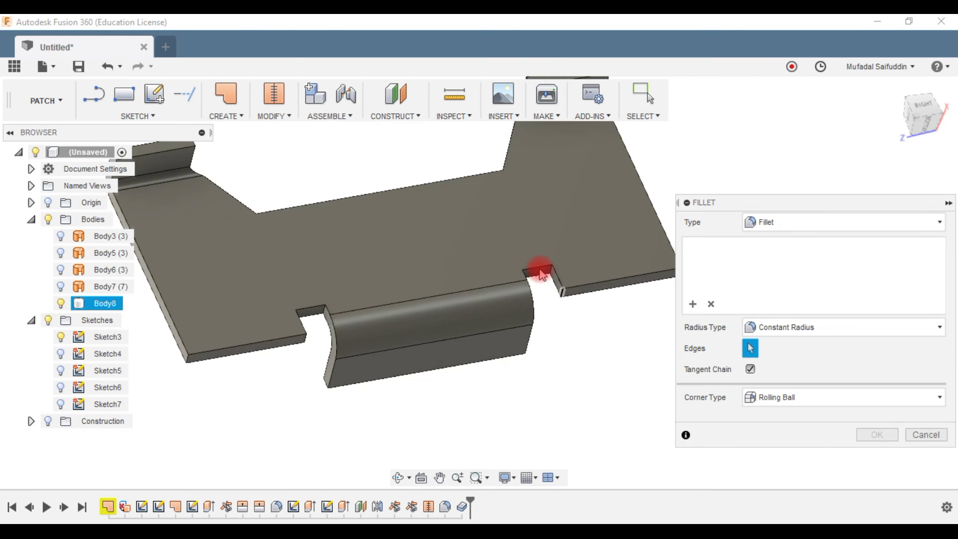
scroll(549, 275, "up", 5)
left_click(567, 274)
mouse_move(502, 317)
middle_mouse_down("shift")
mouse_move(508, 291)
mouse_move(541, 289)
middle_mouse_up("shift")
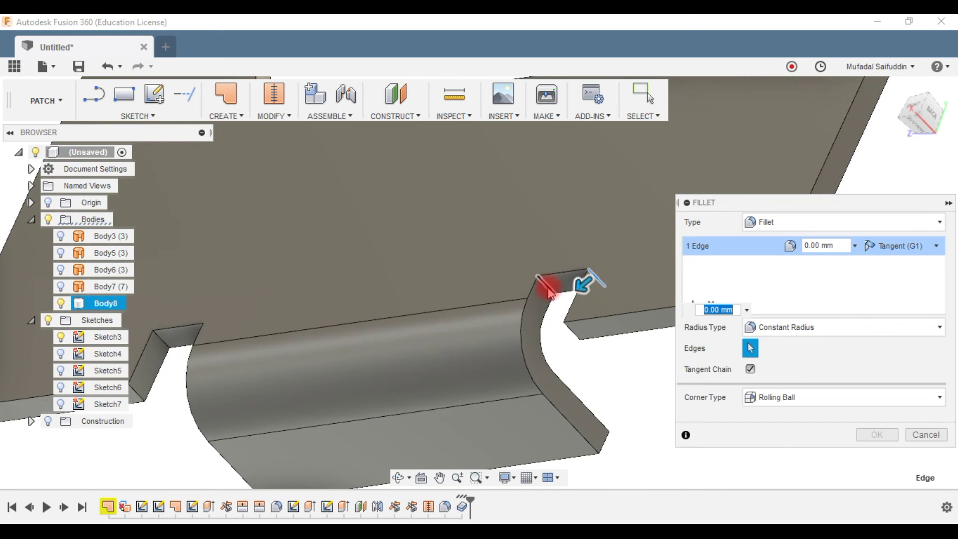
middle_click_drag(251, 330, 199, 324, "shift")
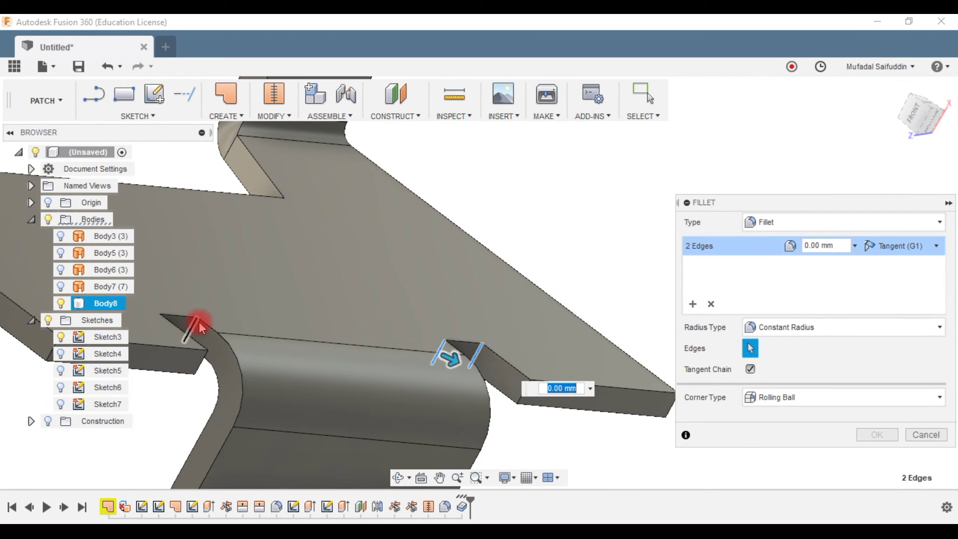
left_click(240, 367)
Add the remaining notch corner edges and fillet all six with a 2 mm radius.
middle_click_drag(265, 367, 182, 353, "shift")
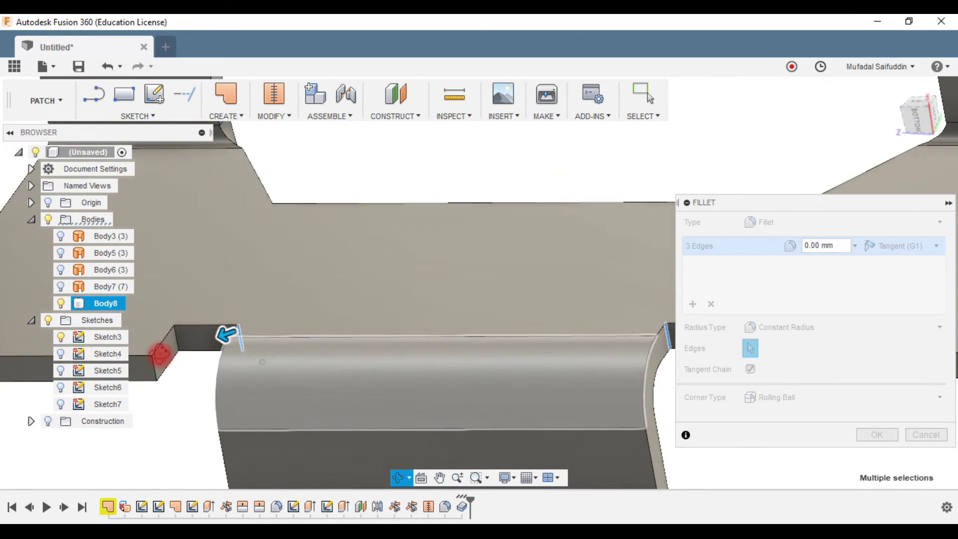
left_click(185, 341)
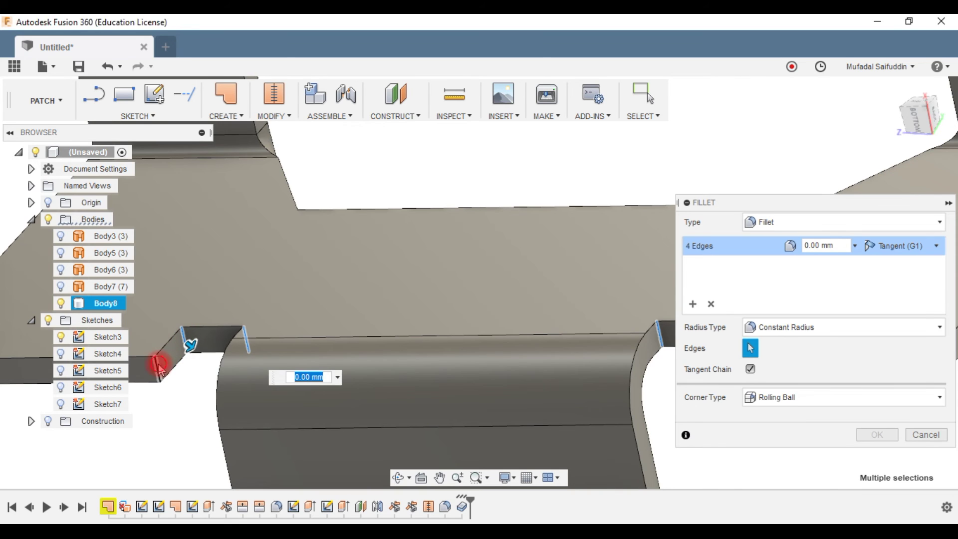
middle_click_drag(363, 384, 605, 363, "shift")
left_click(487, 360)
left_click(843, 275)
left_click_drag(802, 244, 770, 245)
type("2")
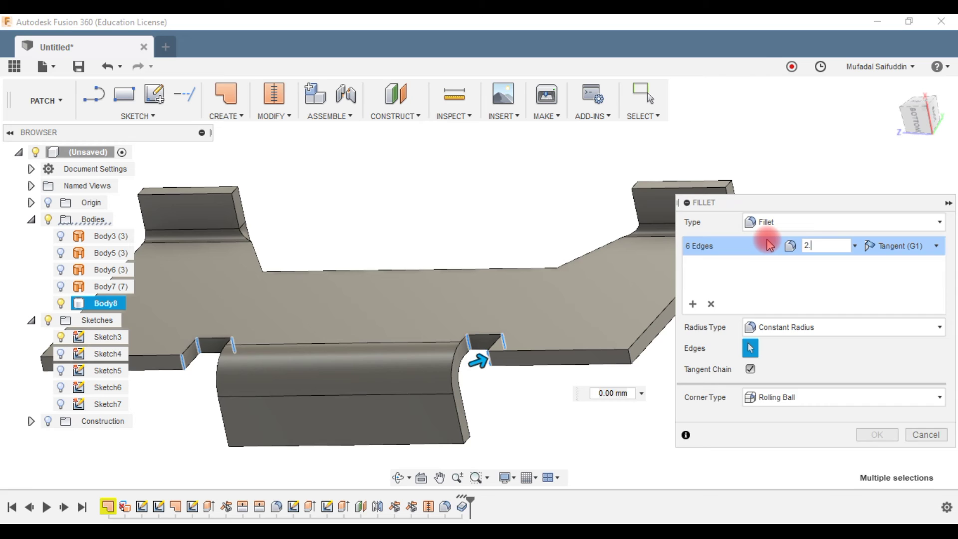
type("5")
key("Return")
mouse_move(768, 244)
middle_mouse_down("shift")
mouse_move(556, 368)
mouse_move(524, 321)
mouse_move(546, 344)
middle_mouse_up("shift")
key("f")
scroll(421, 359, "up", 3)
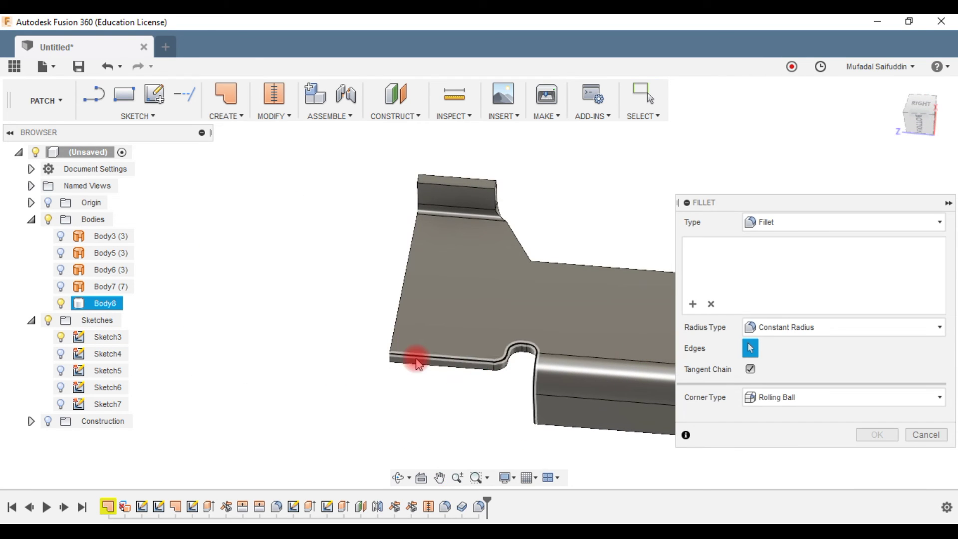
Pick two flange edges for a fillet, then cancel it.
left_click(391, 364)
middle_click_drag(454, 374, 188, 332)
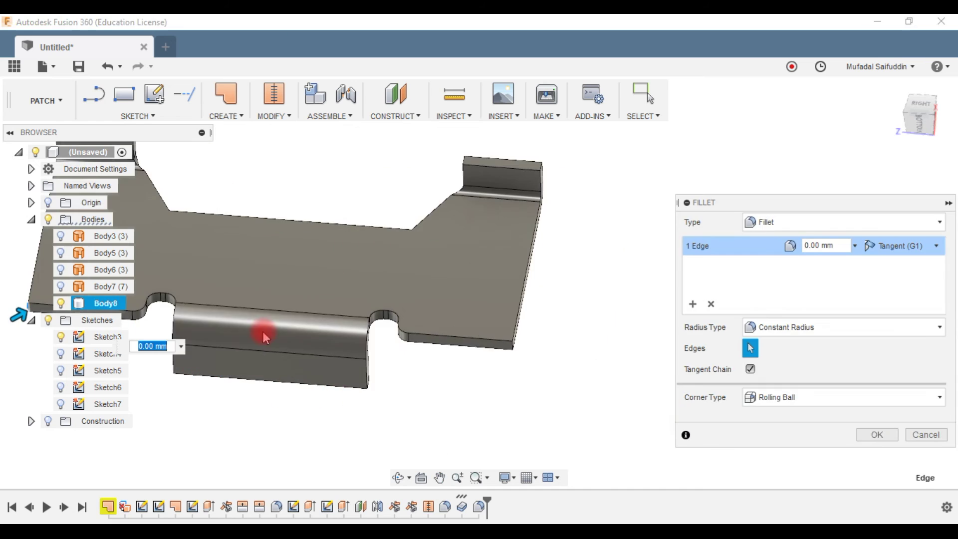
scroll(519, 332, "up", 3)
left_click(516, 340)
left_click(855, 244)
left_click(688, 246)
key("Escape")
scroll(686, 245, "down", 5)
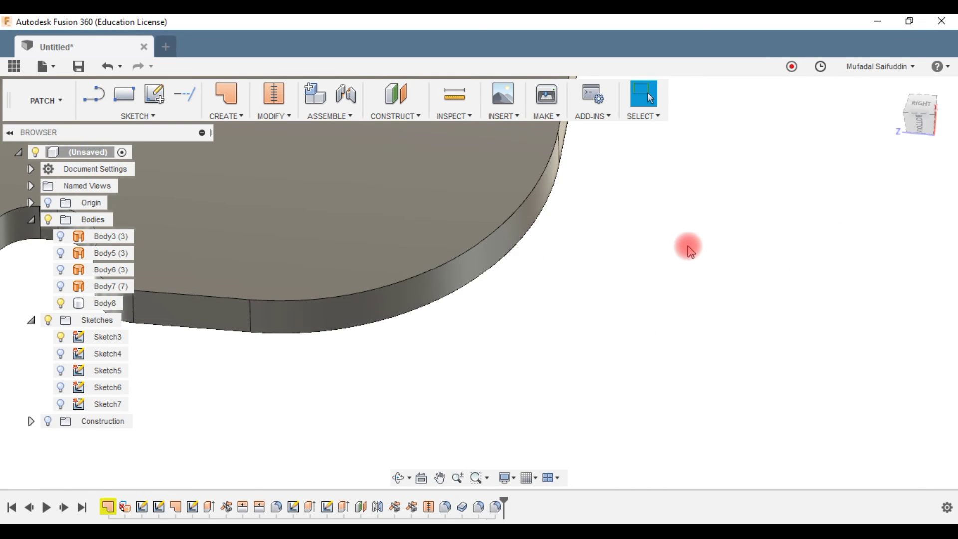
mouse_move(673, 241)
middle_mouse_down()
mouse_move(475, 244)
mouse_move(586, 340)
mouse_move(565, 325)
middle_mouse_up()
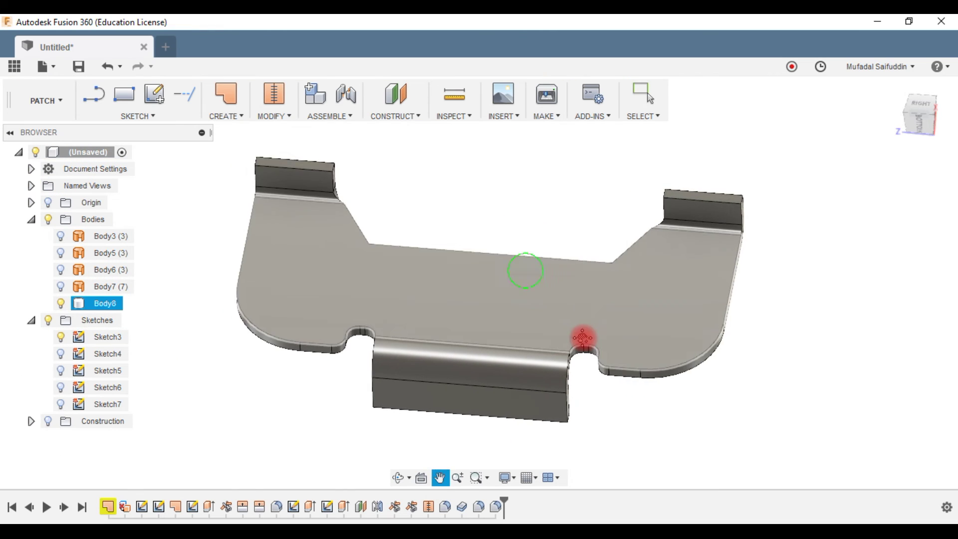
Fillet the plate's two inner corner edges.
key("f")
scroll(475, 293, "up", 2)
mouse_move(474, 293)
middle_mouse_down("shift")
mouse_move(391, 336)
mouse_move(443, 237)
middle_mouse_up("shift")
scroll(442, 238, "up", 4)
left_click(420, 306)
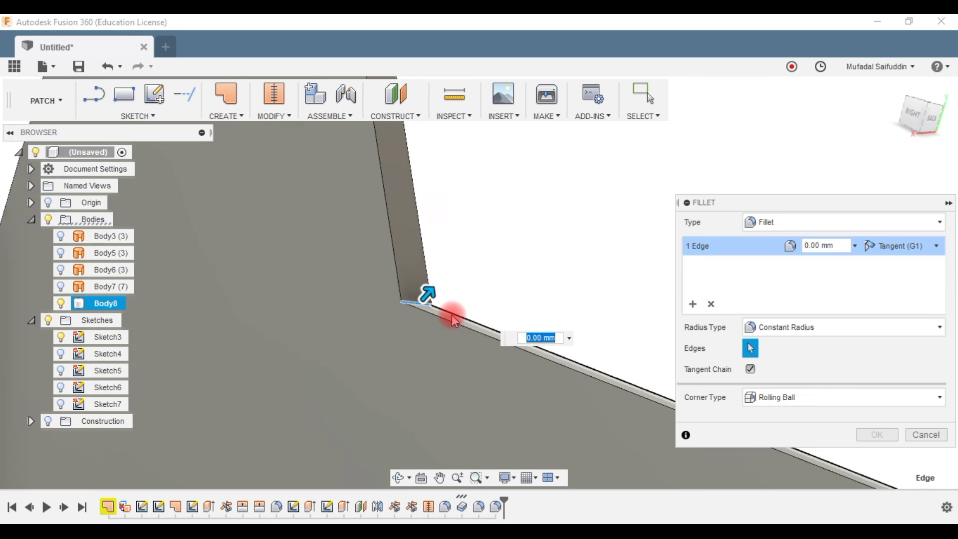
scroll(453, 316, "down", 3)
scroll(633, 368, "down", 3)
mouse_move(514, 329)
middle_mouse_down("shift")
mouse_move(515, 353)
mouse_move(485, 353)
middle_mouse_up("shift")
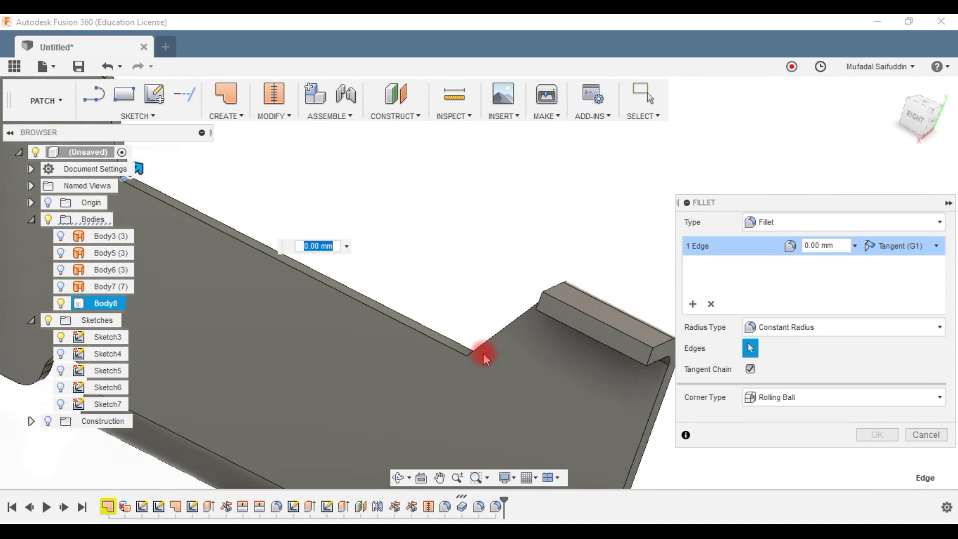
scroll(470, 352, "up", 3)
scroll(474, 364, "up", 2)
left_click(424, 348)
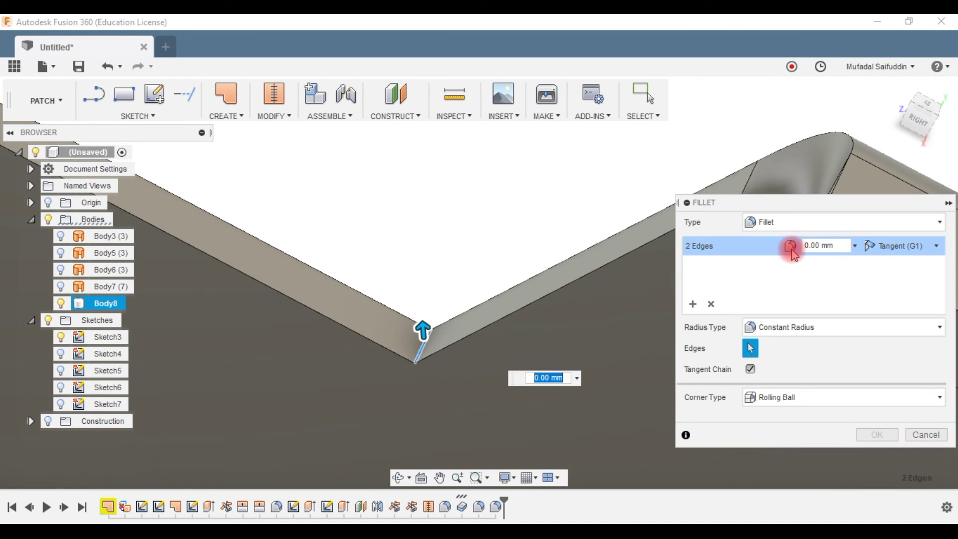
left_click(851, 245)
key("Return")
scroll(749, 234, "down", 5)
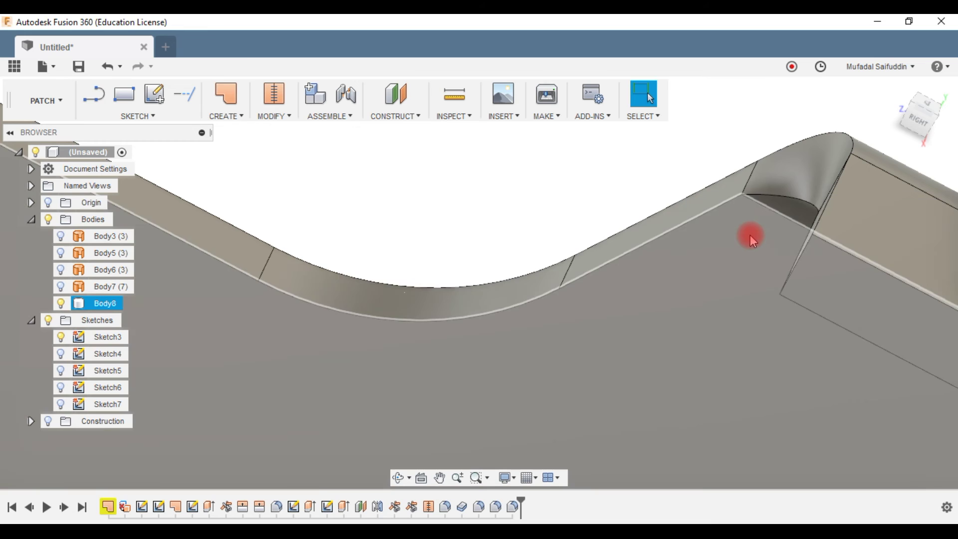
mouse_move(488, 231)
middle_mouse_down("shift")
mouse_move(519, 263)
mouse_move(287, 338)
mouse_move(299, 299)
mouse_move(285, 317)
middle_mouse_up("shift")
scroll(287, 339, "down", 3)
Round the four flange top edges with a 3 mm fillet.
key("f")
scroll(530, 339, "up", 5)
scroll(531, 339, "up", 3)
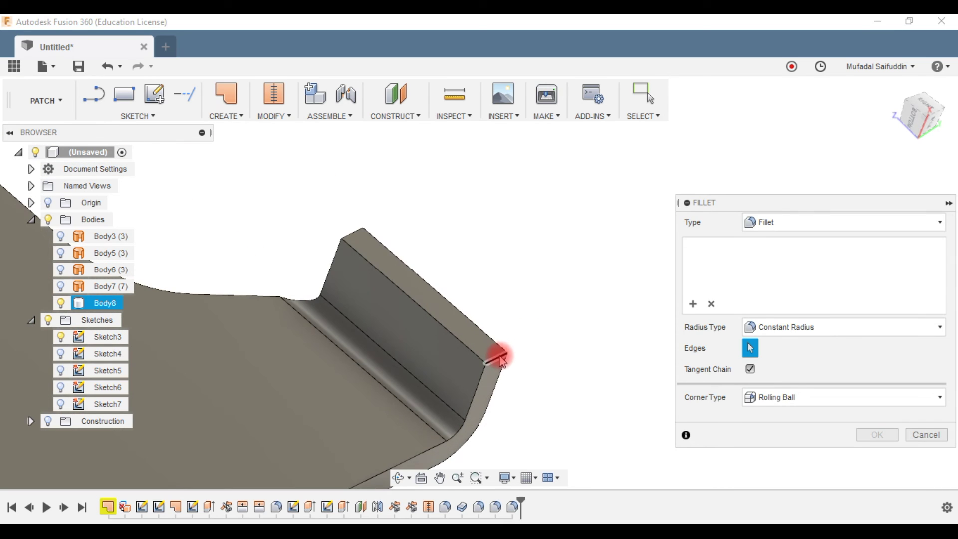
left_click(499, 353)
left_click(363, 241)
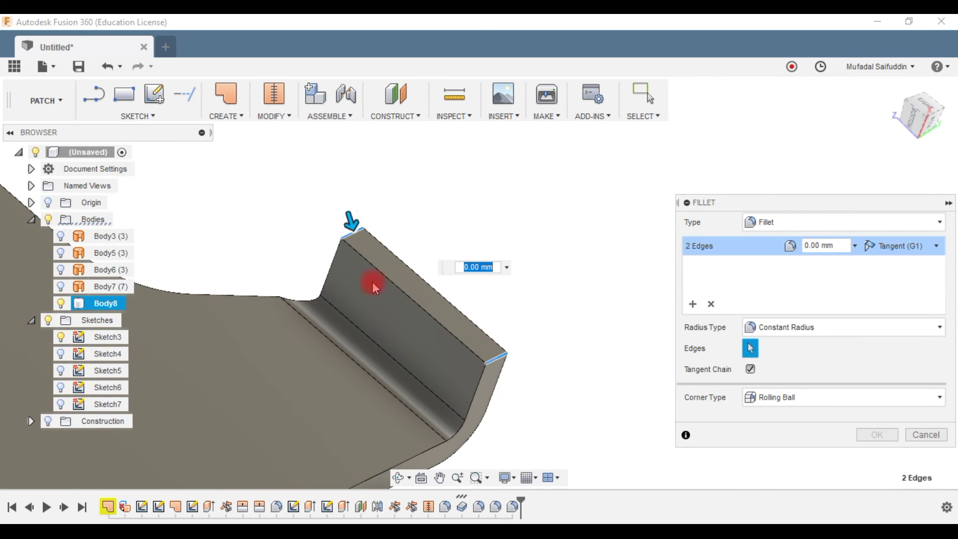
scroll(268, 184, "down", 3)
middle_click_drag(267, 184, 377, 281, "shift")
left_click(403, 240)
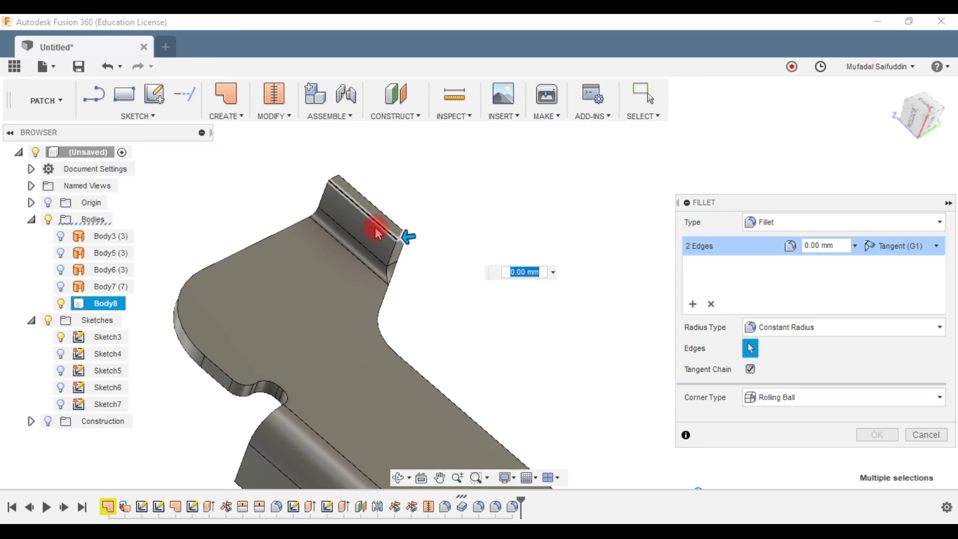
middle_click_drag(379, 232, 429, 299)
left_click(421, 284)
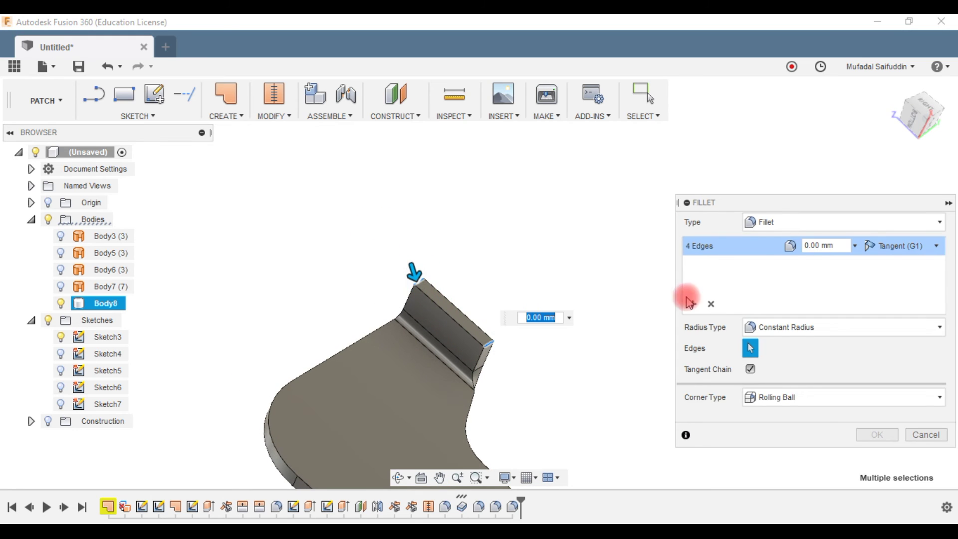
left_click(824, 245)
type("3")
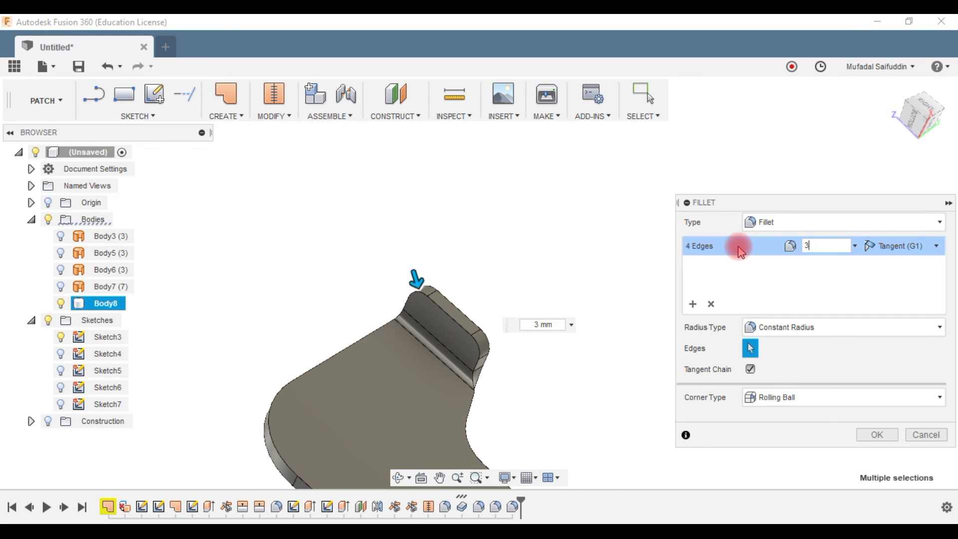
key("Return")
mouse_move(689, 235)
middle_mouse_down()
mouse_move(567, 423)
mouse_move(620, 483)
mouse_move(573, 447)
middle_mouse_up()
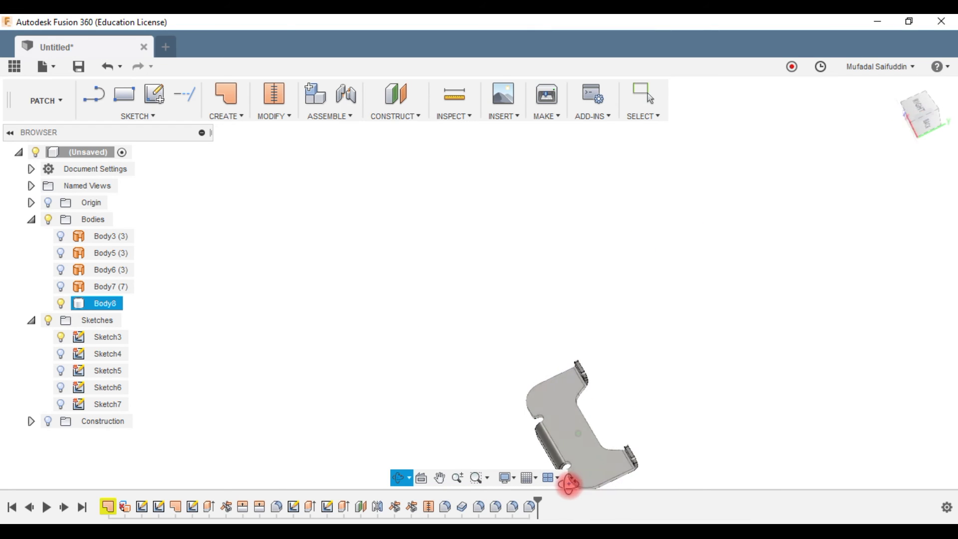
left_click(573, 447)
Start a sketch on the plate face and draw two centre-diameter circles.
left_click(154, 94)
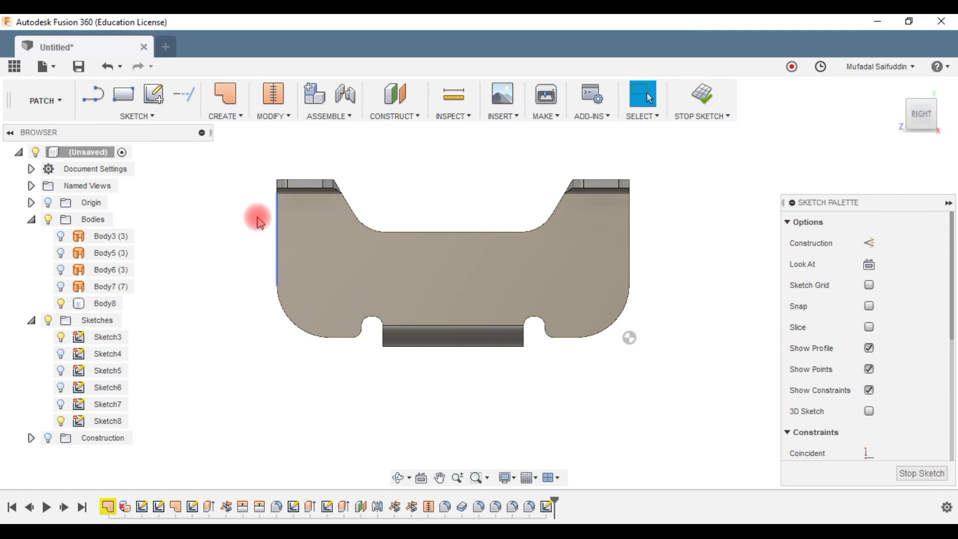
left_click(132, 115)
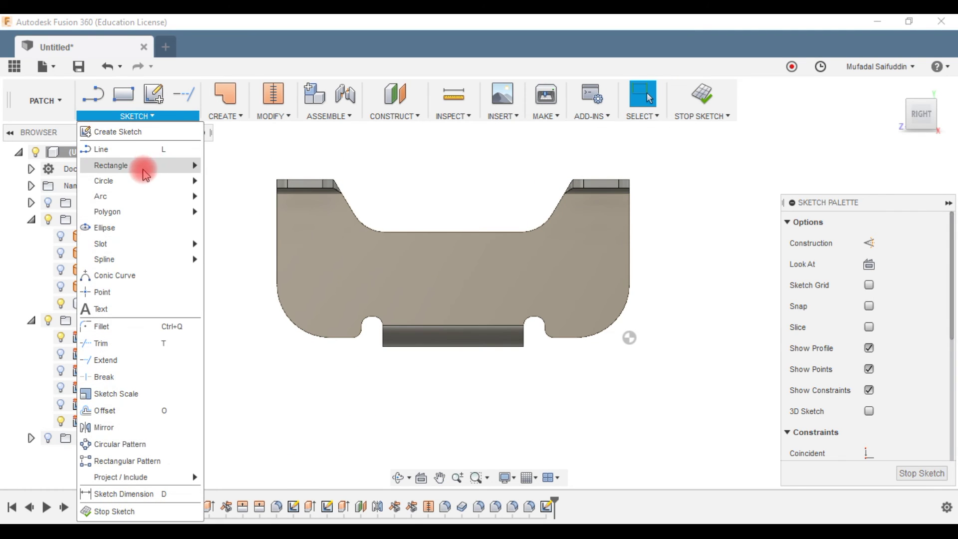
mouse_move(119, 181)
left_click(259, 184)
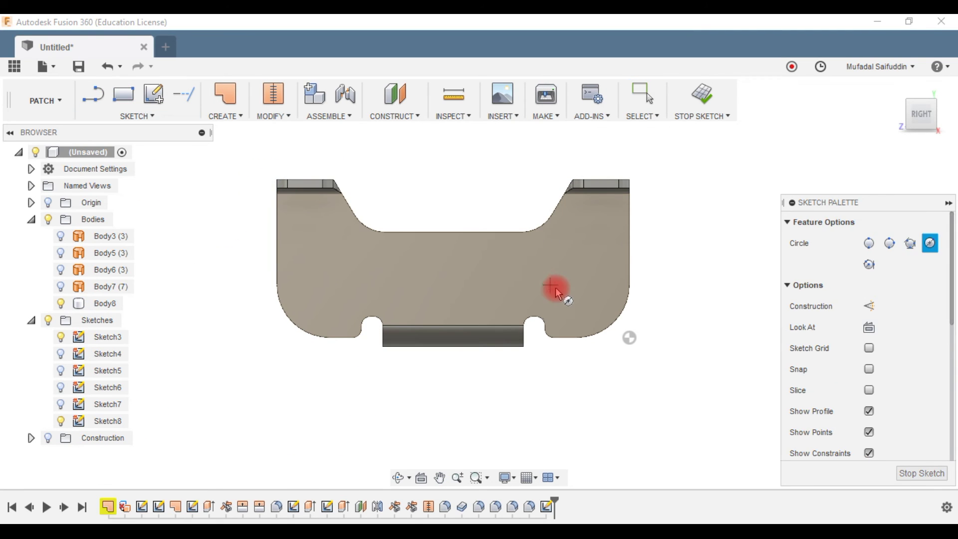
left_click(538, 267)
left_click(270, 206)
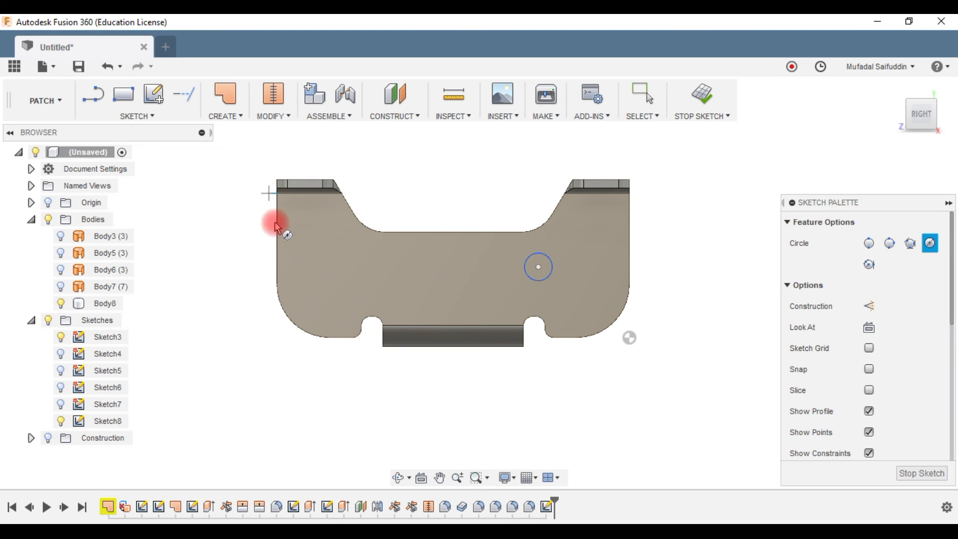
left_click(371, 284)
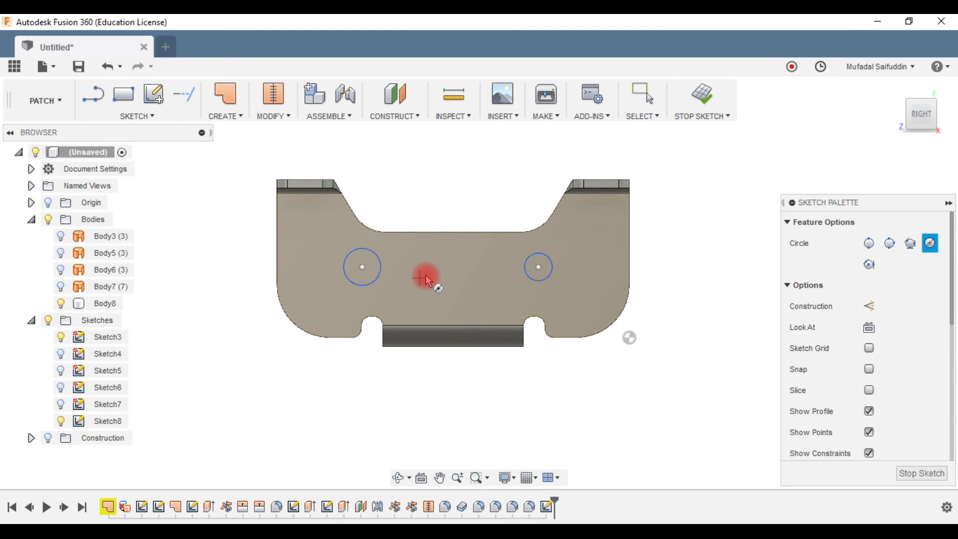
Dimension both circles to 8 mm diameter.
key("d")
left_click(407, 182)
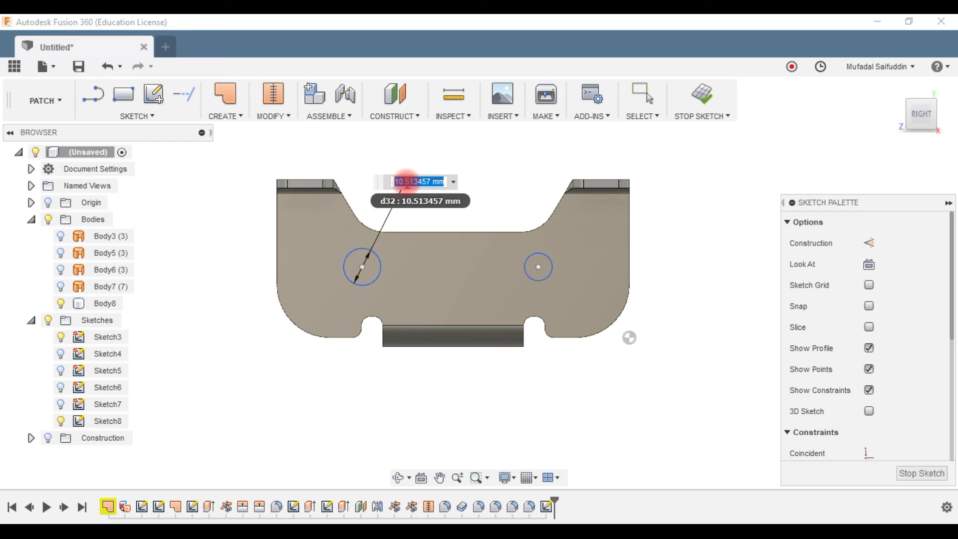
left_click(408, 183)
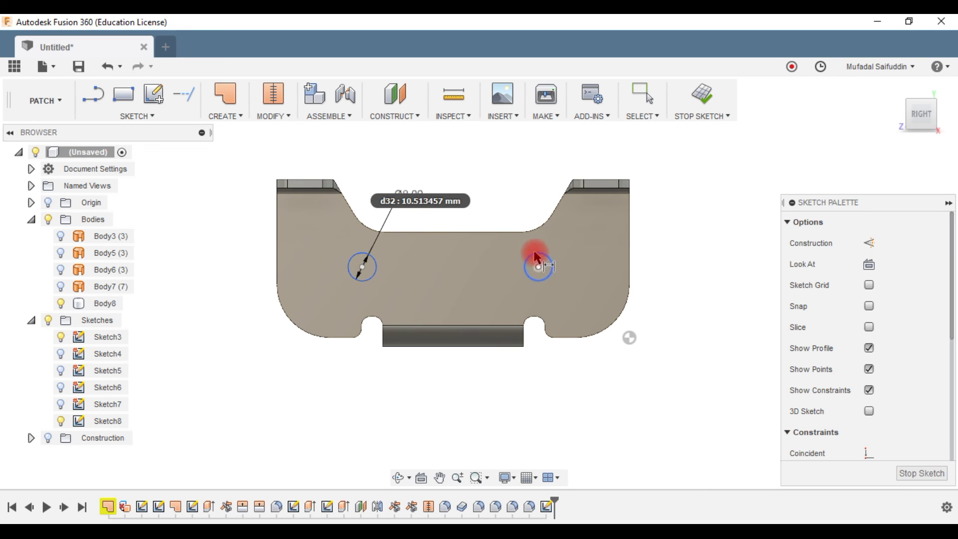
left_click(493, 159)
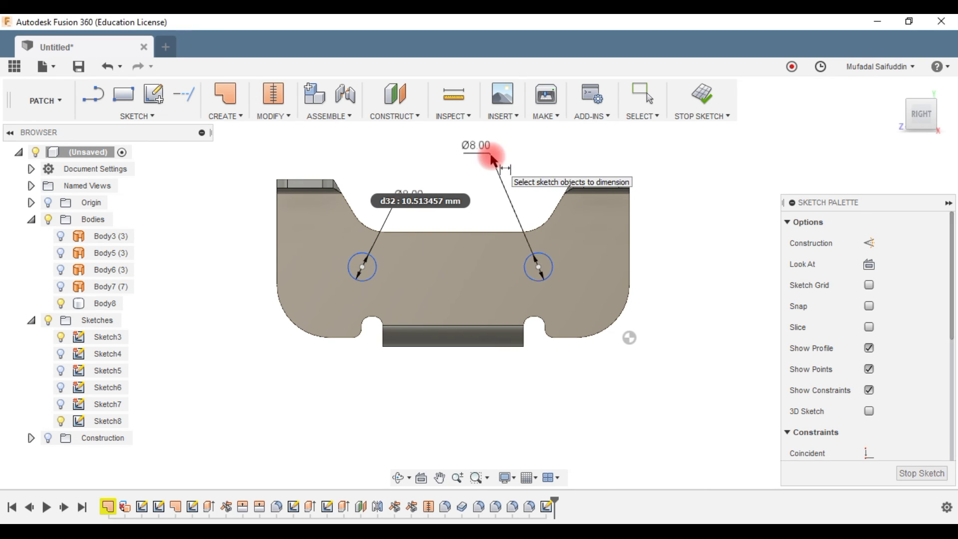
Join the circle centres with a line placed 12 mm below the upper inner edge.
left_click(92, 93)
left_click_drag(361, 272, 532, 274)
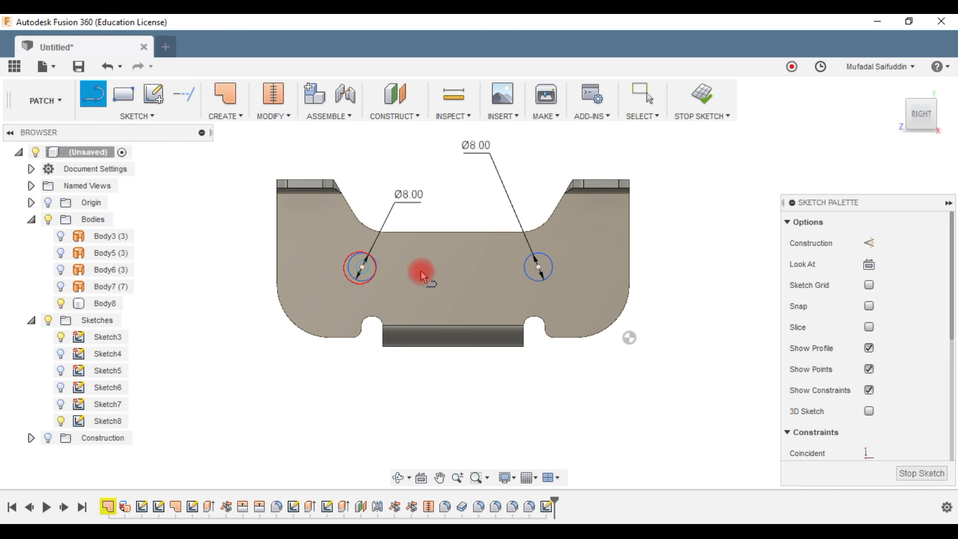
left_click(540, 272)
key("Escape")
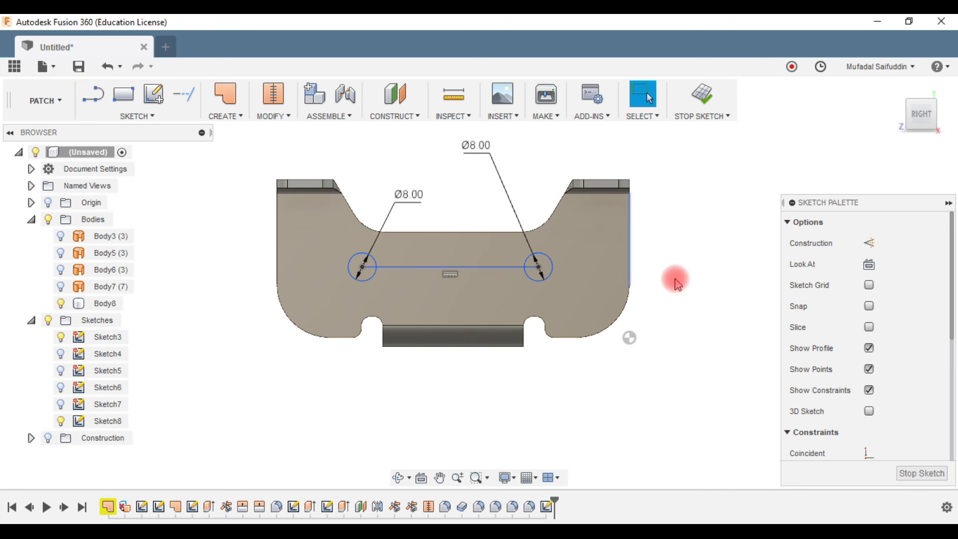
left_click(469, 269)
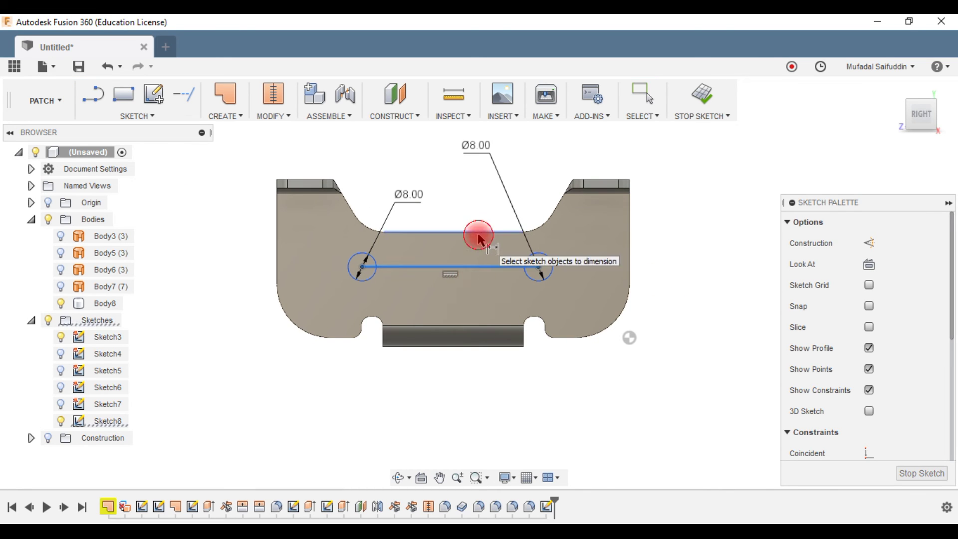
left_click(676, 235)
type("15")
key("Return")
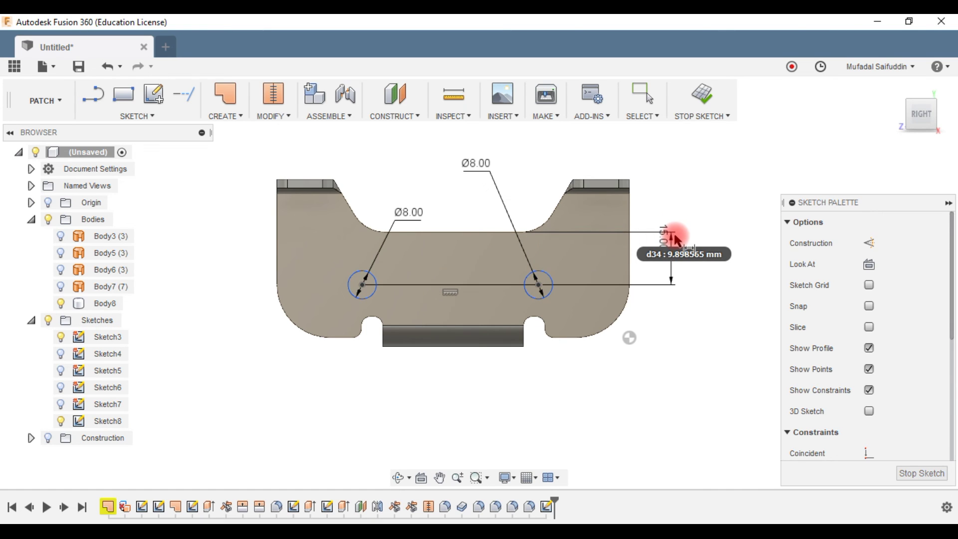
double_click(668, 235)
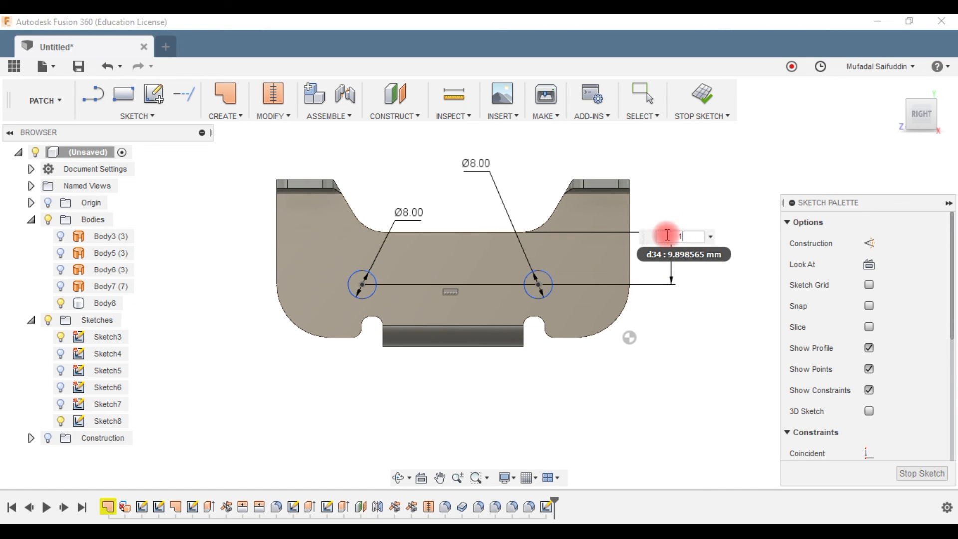
type("2")
key("Return")
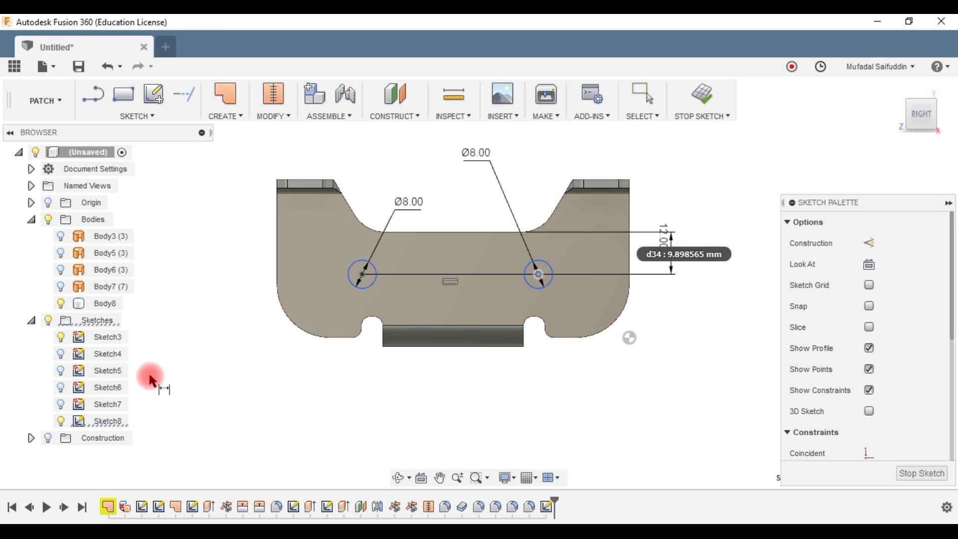
Clear the dimensioning and view the sketch face straight on.
key("Escape")
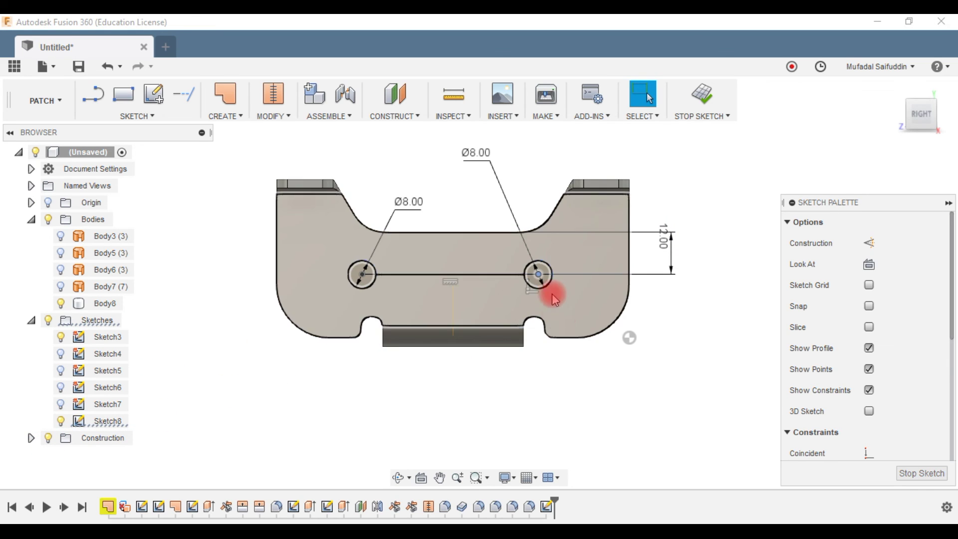
key("d")
left_click(459, 331)
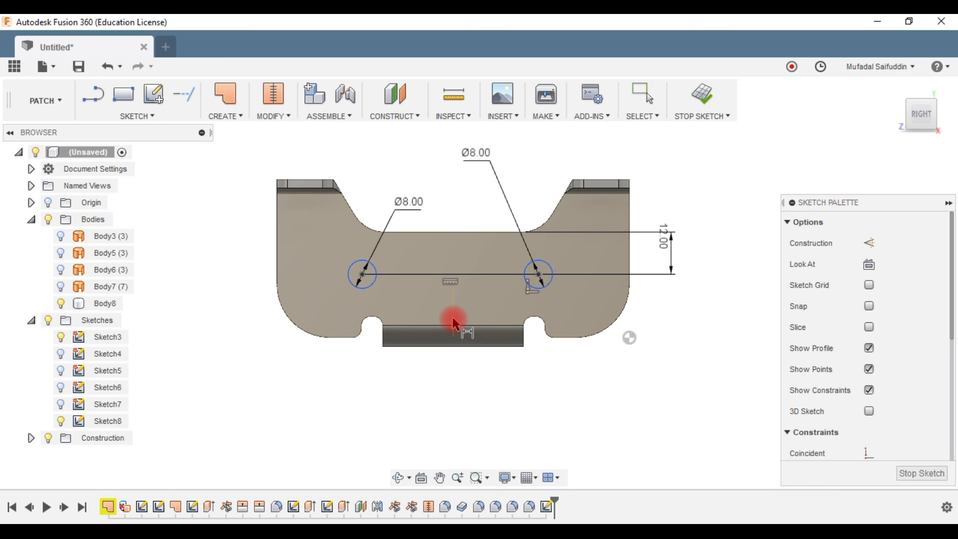
middle_click_drag(459, 323, 448, 316, "shift")
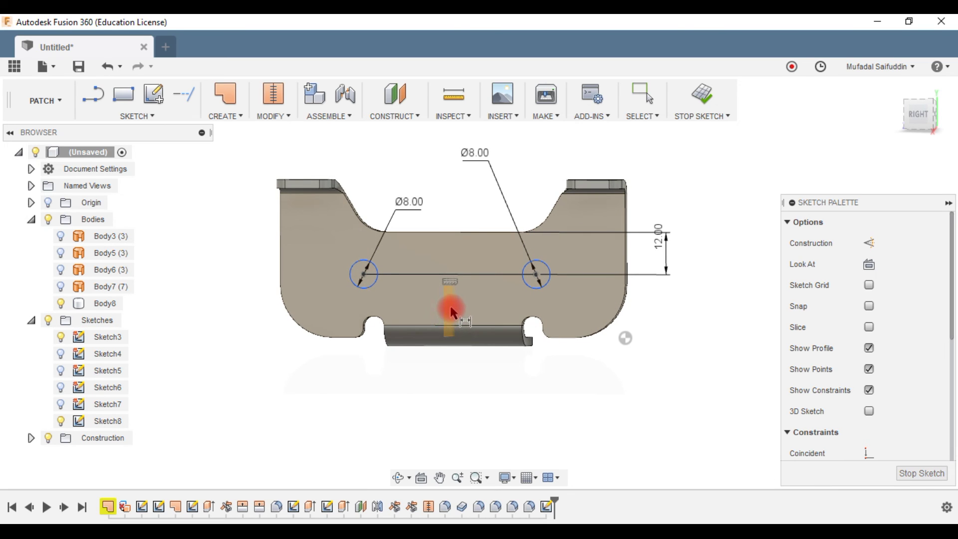
key("Escape")
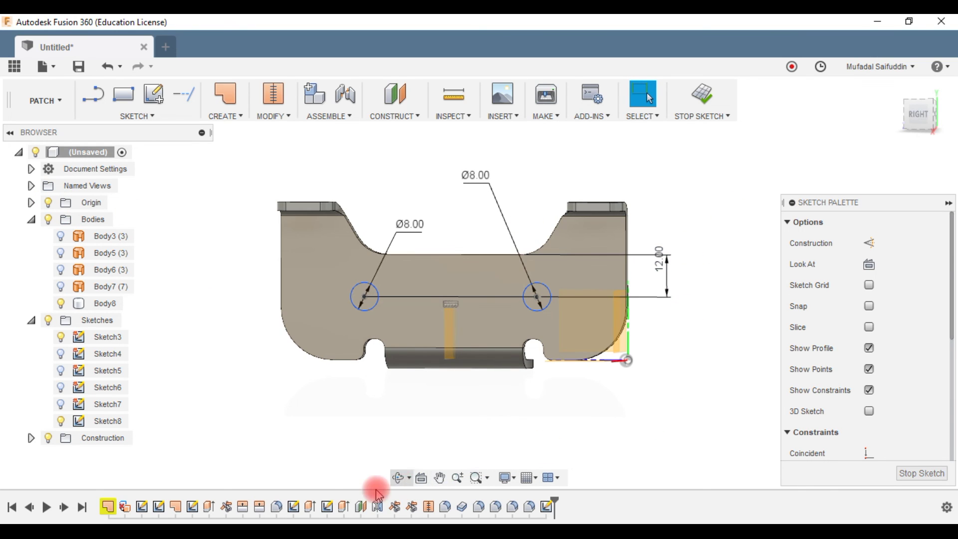
left_click(422, 478)
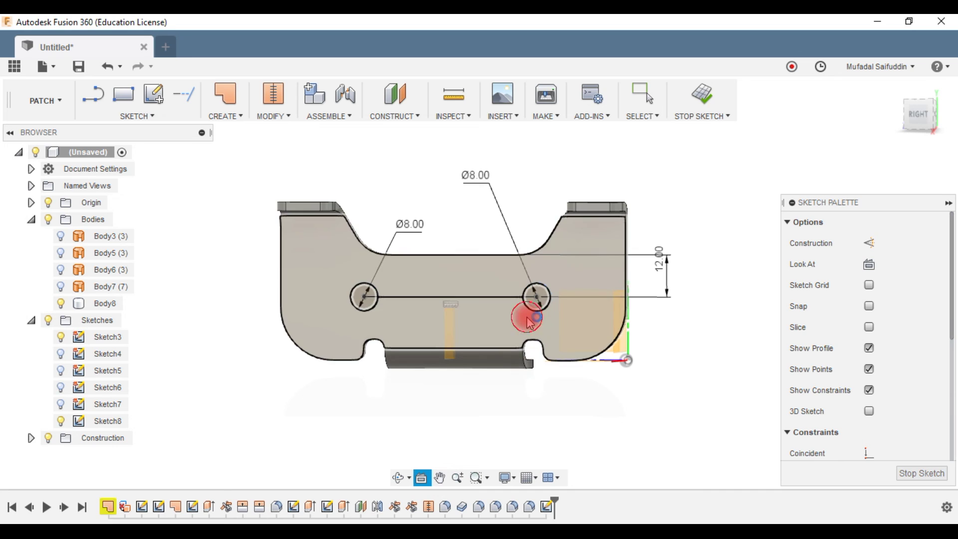
left_click(525, 316)
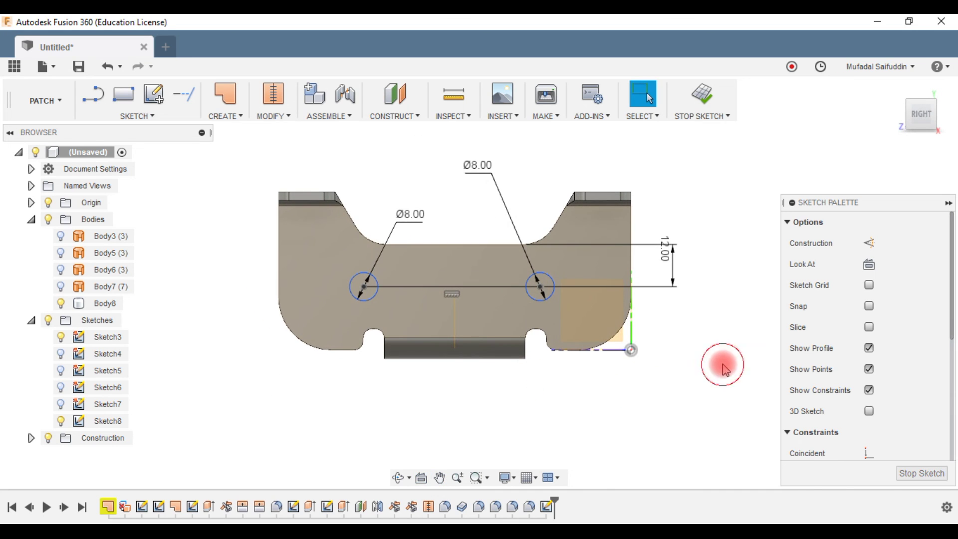
Dimension the right hole 25 mm from the edge and the holes 50 mm apart.
key("d")
left_click(537, 346)
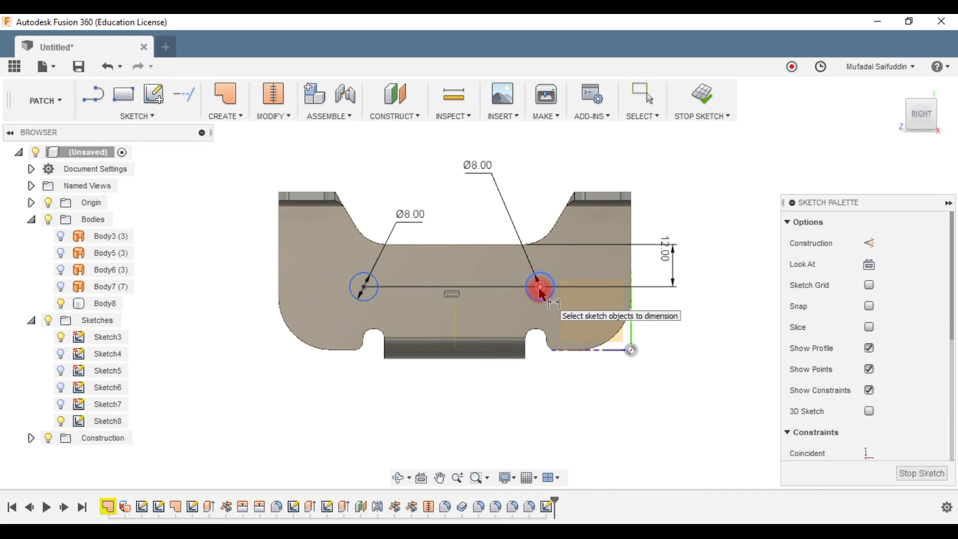
left_click(632, 351)
left_click(621, 150)
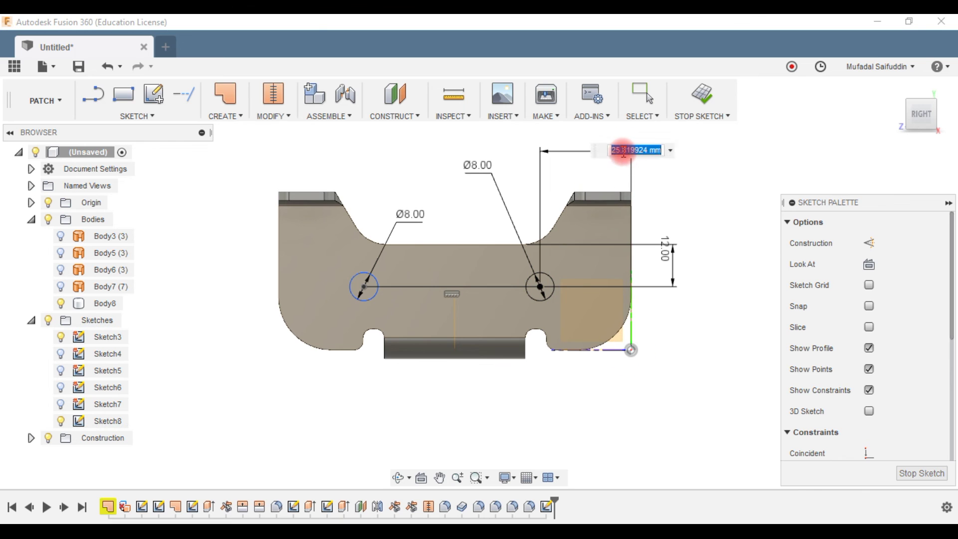
type("25")
key("Return")
left_click(479, 285)
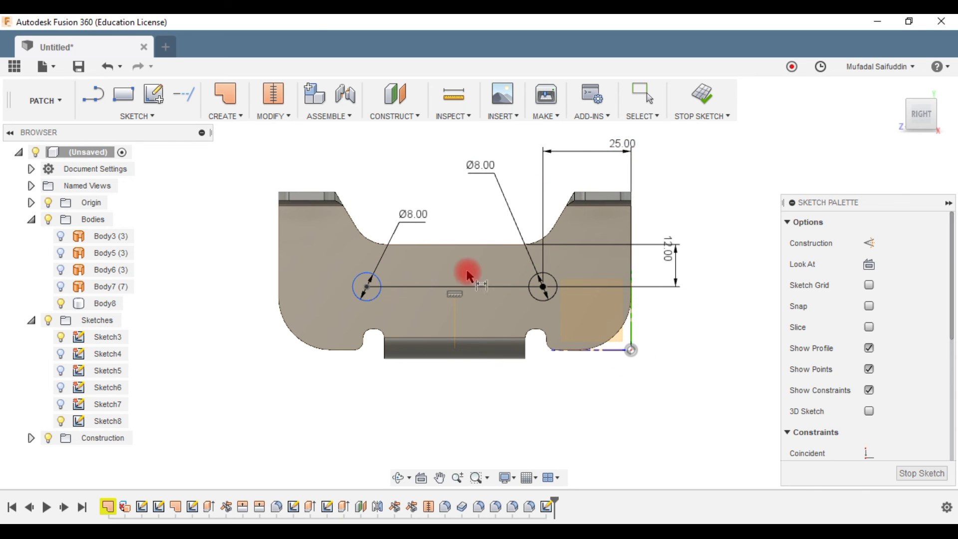
left_click(474, 158)
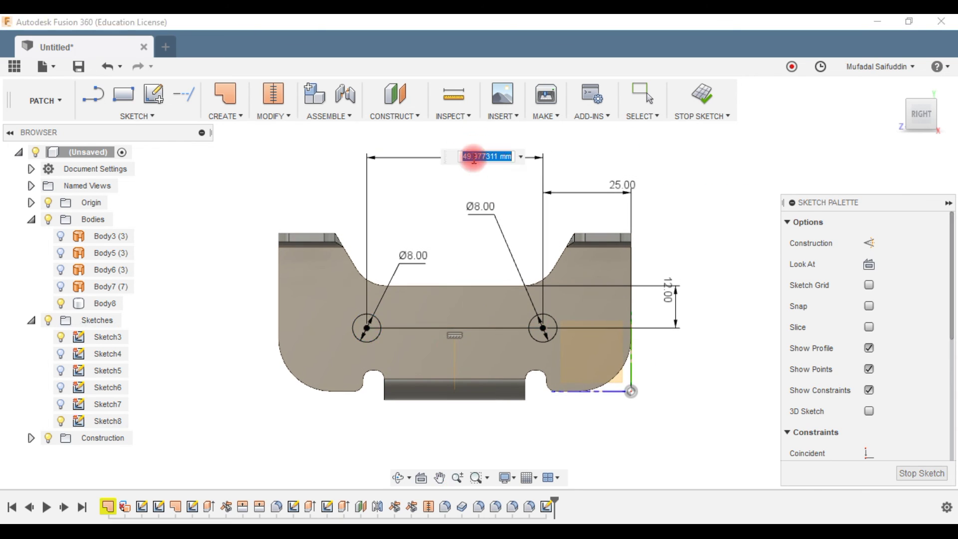
type("50")
key("Return")
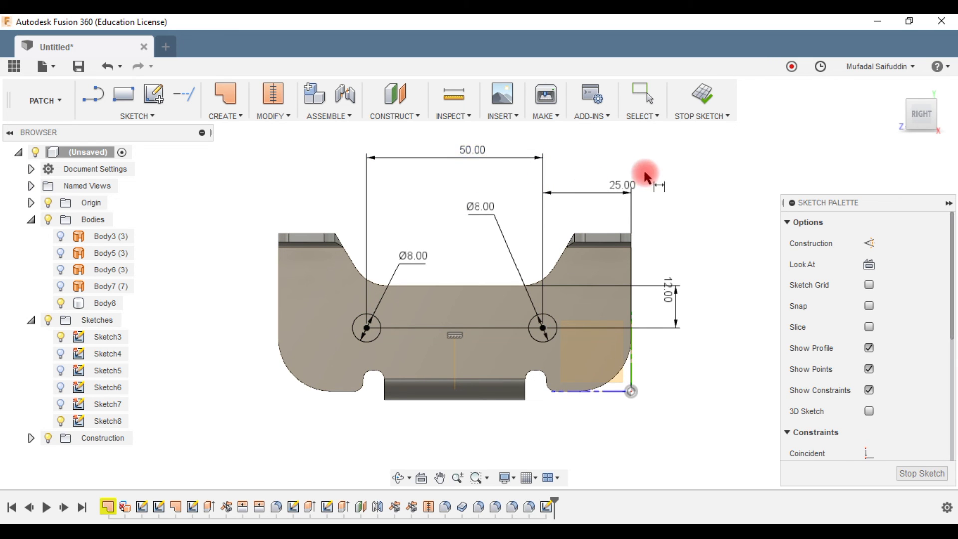
Make the centre line construction geometry and finish the sketch.
left_click(472, 328)
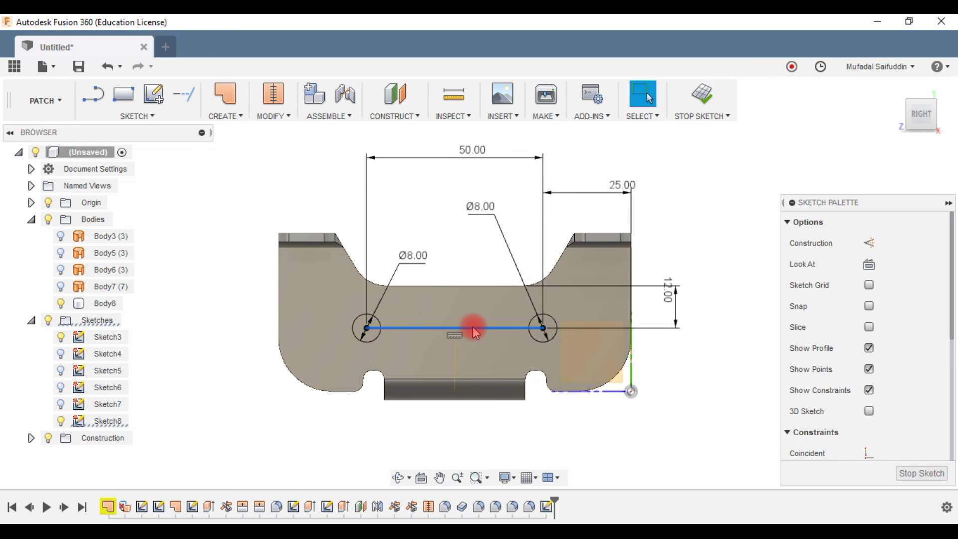
left_click(869, 244)
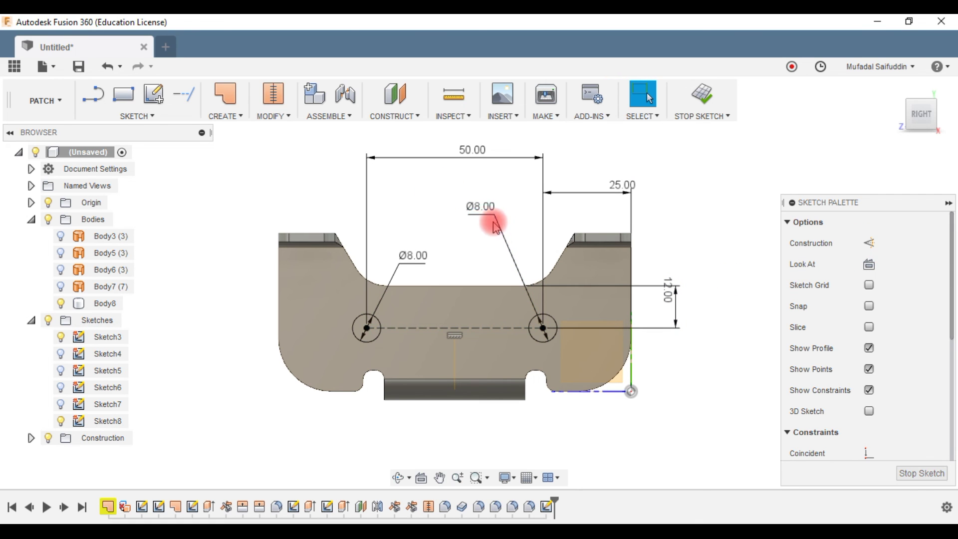
left_click(701, 94)
middle_click_drag(503, 333, 514, 280, "shift")
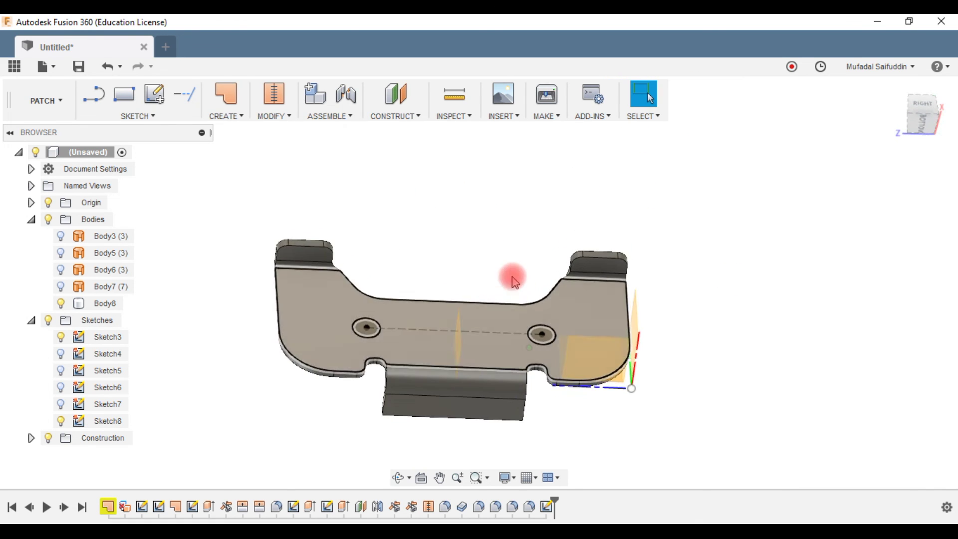
Extrude-cut both Ø8 circle profiles through the base plate.
scroll(538, 310, "up", 5)
left_click(561, 362)
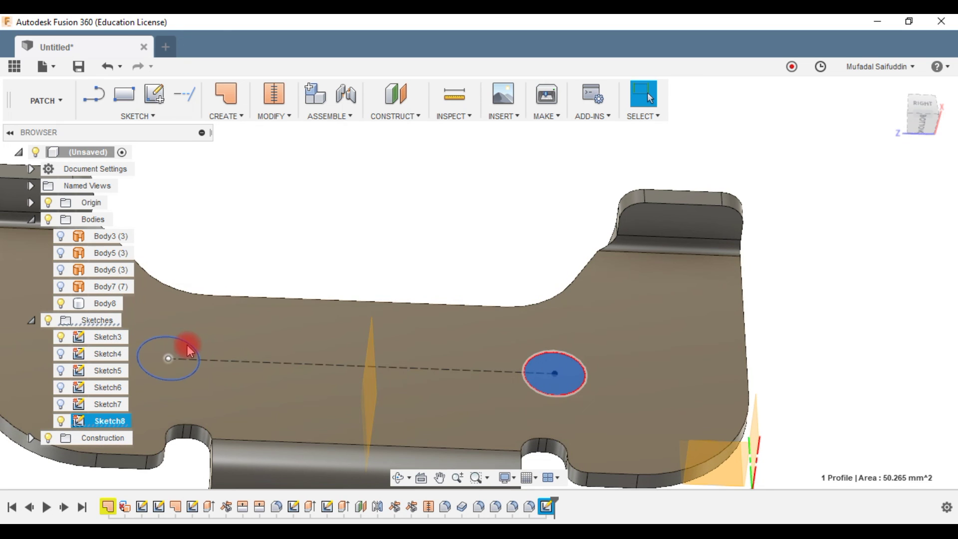
left_click(168, 355)
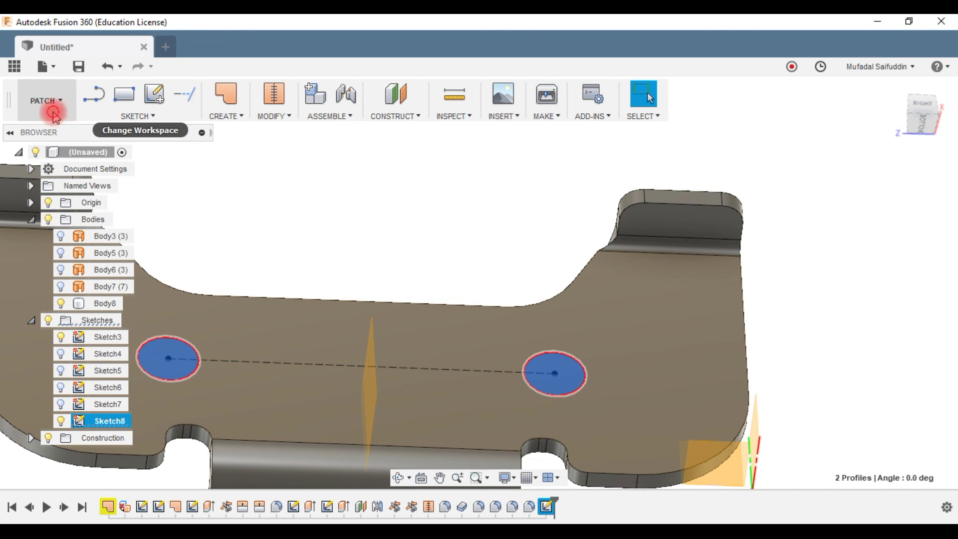
left_click(46, 100)
left_click(60, 133)
scroll(367, 242, "down", 3)
left_click(235, 107)
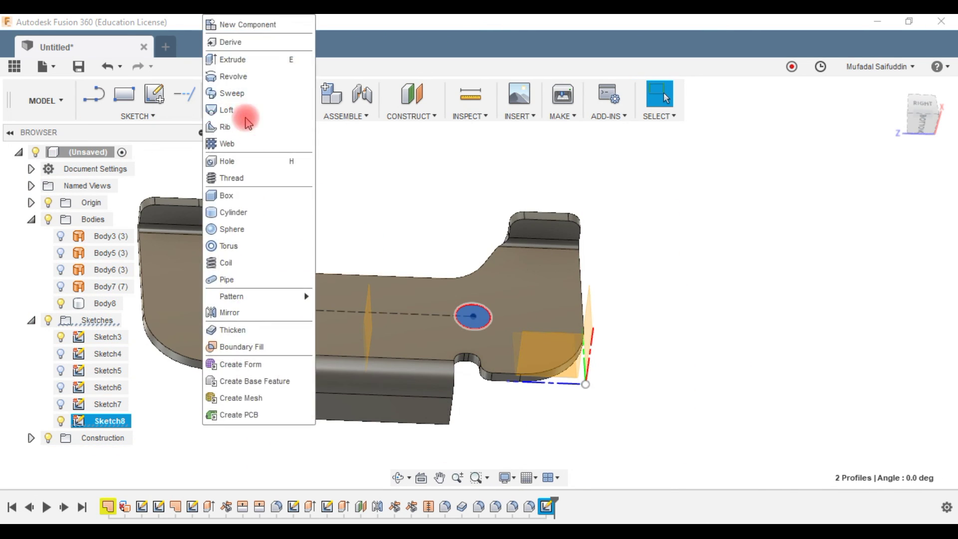
left_click(246, 62)
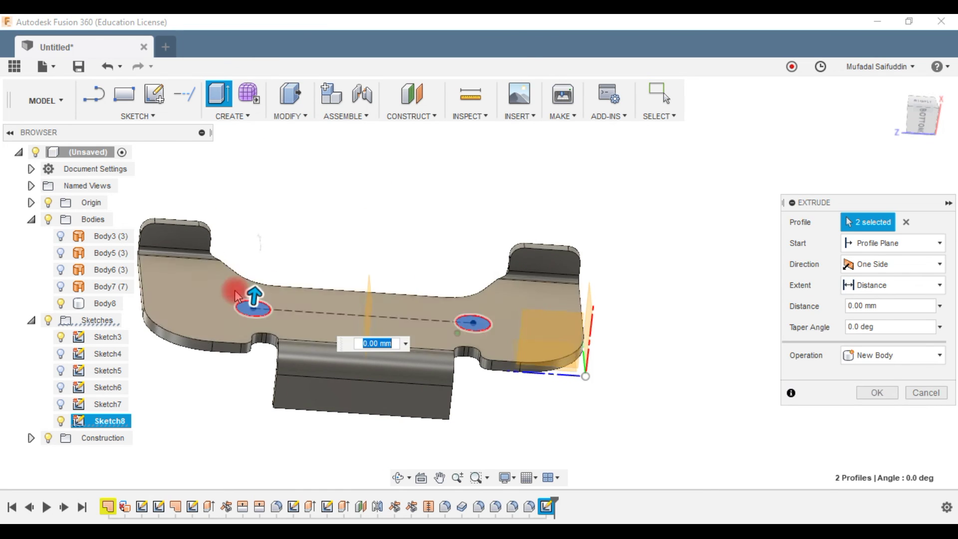
left_click_drag(254, 293, 245, 351)
left_click(877, 413)
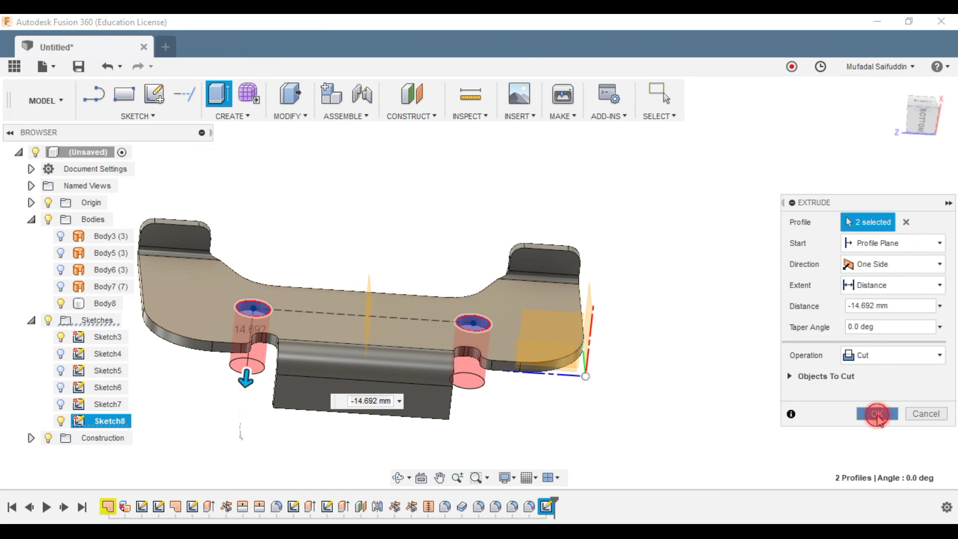
mouse_move(487, 391)
middle_mouse_down("shift")
mouse_move(433, 408)
mouse_move(464, 423)
middle_mouse_up("shift")
left_click(356, 432)
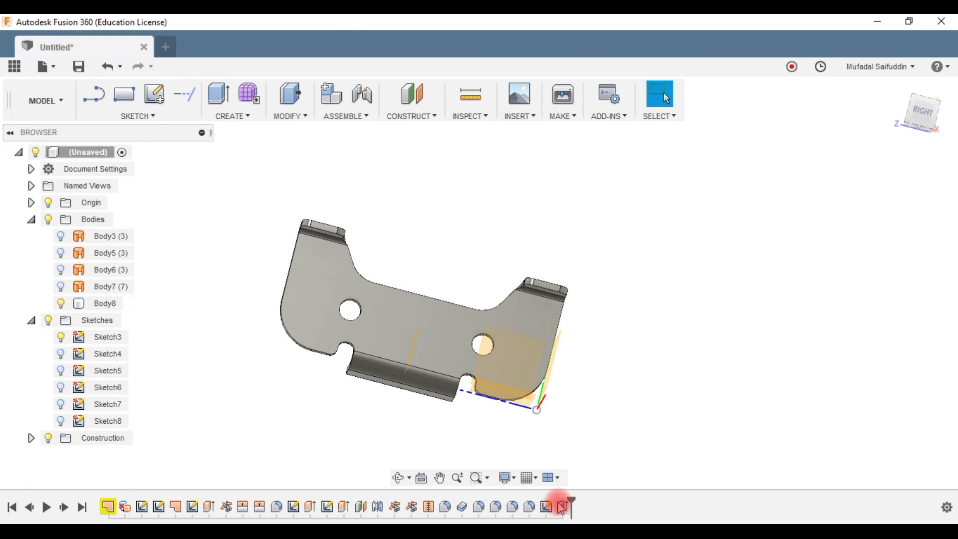
Edit Sketch8 so the holes are 75 mm apart and 12.50 mm from the edge.
double_click(562, 506)
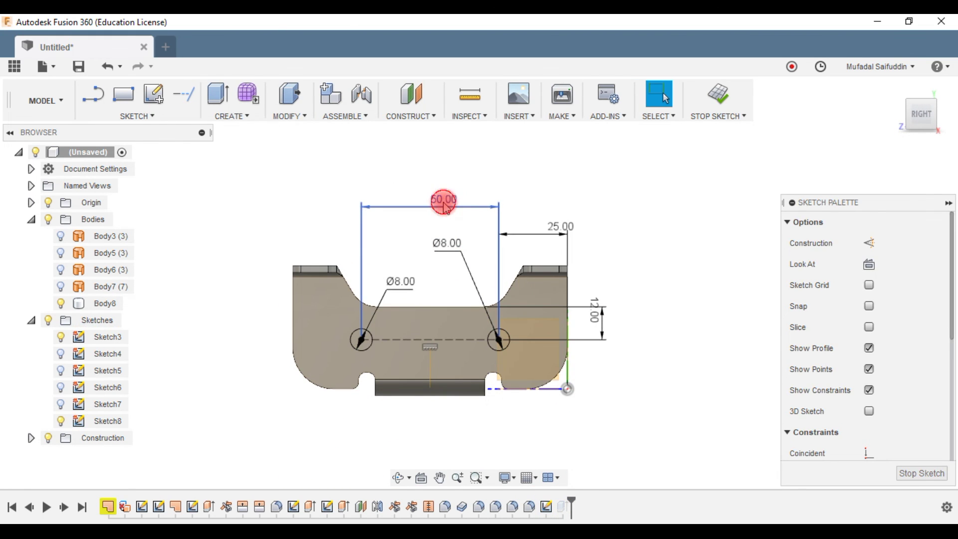
double_click(444, 204)
type("5")
key("Return")
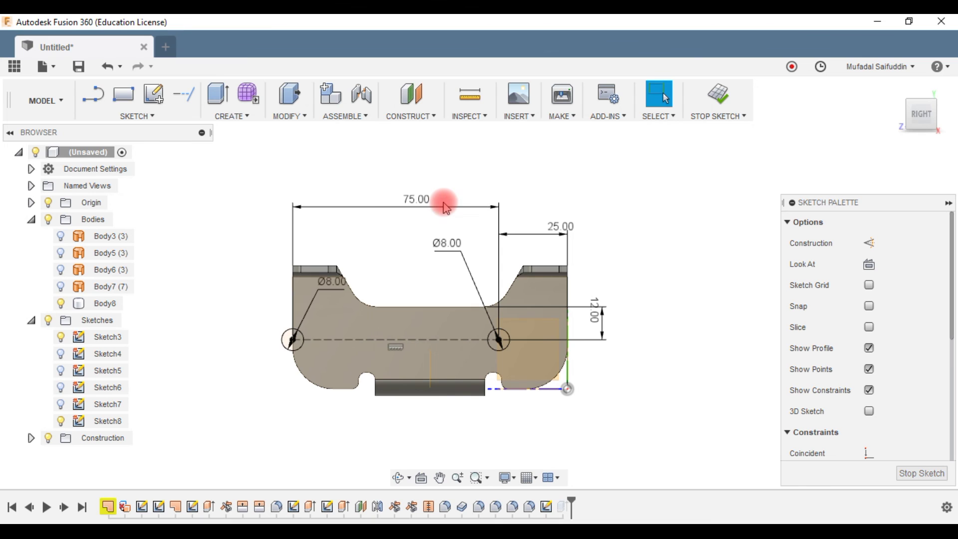
double_click(558, 228)
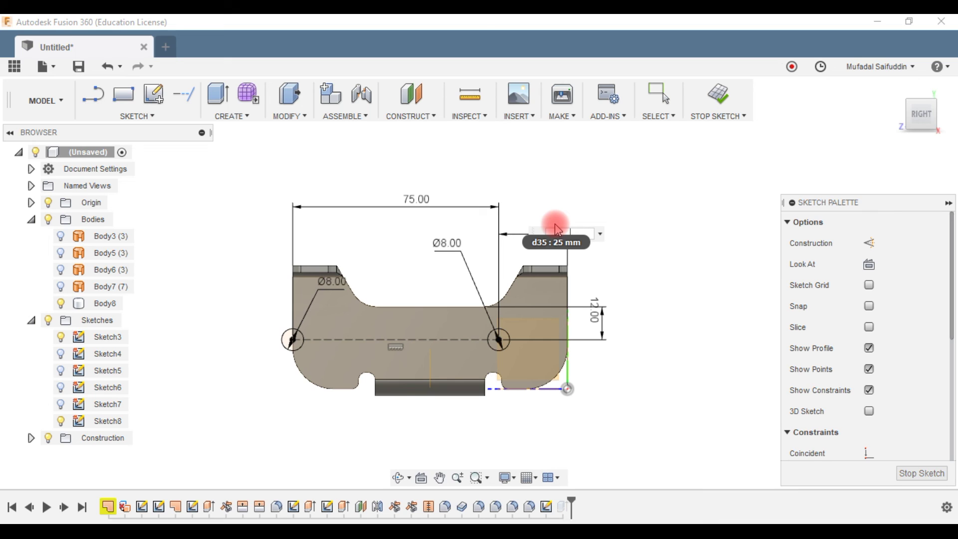
key("Return")
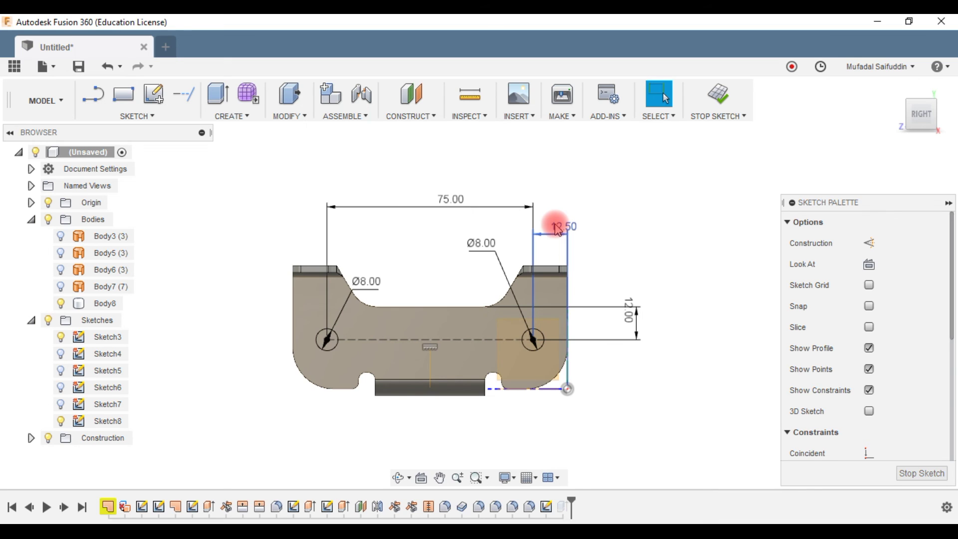
left_click(718, 102)
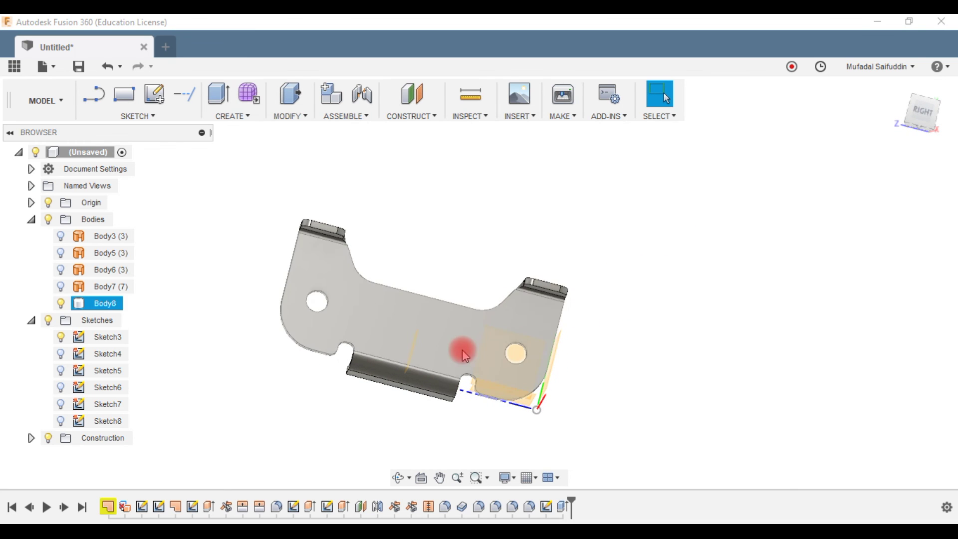